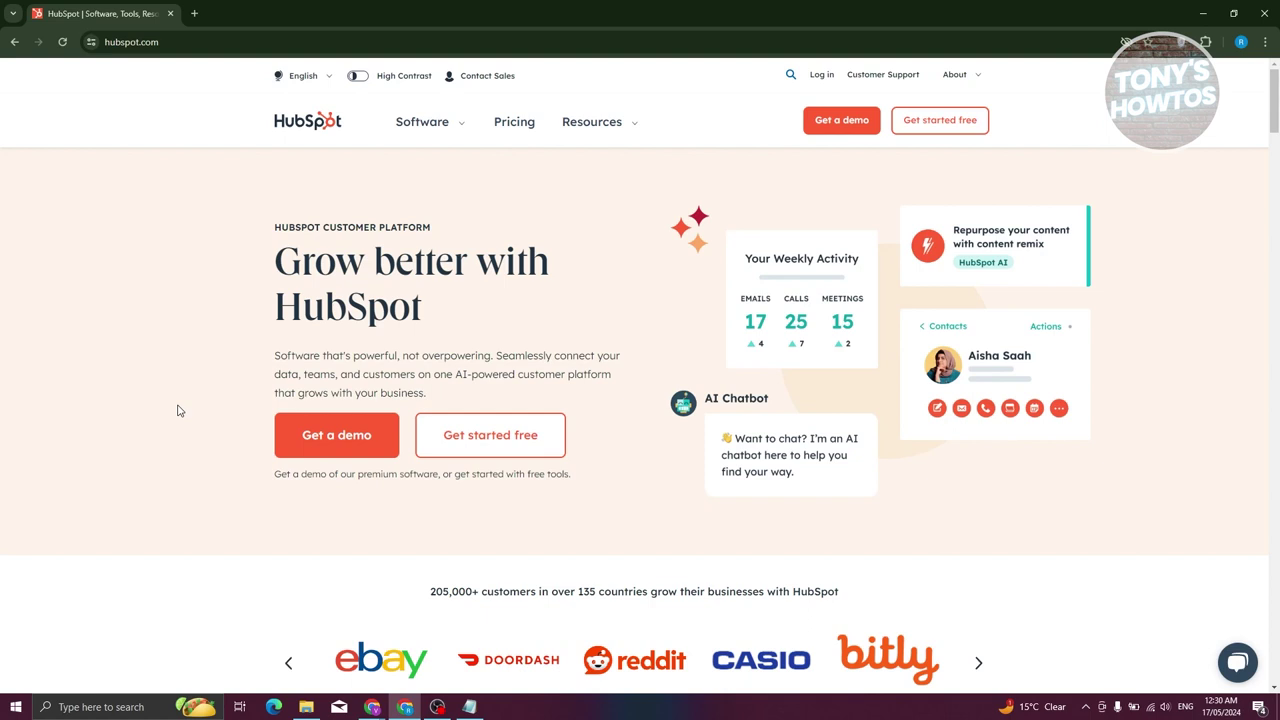
Step: Open the pricing page and review the Marketing Hub plans for businesses and enterprises
left_click(456, 132)
left_click(515, 126)
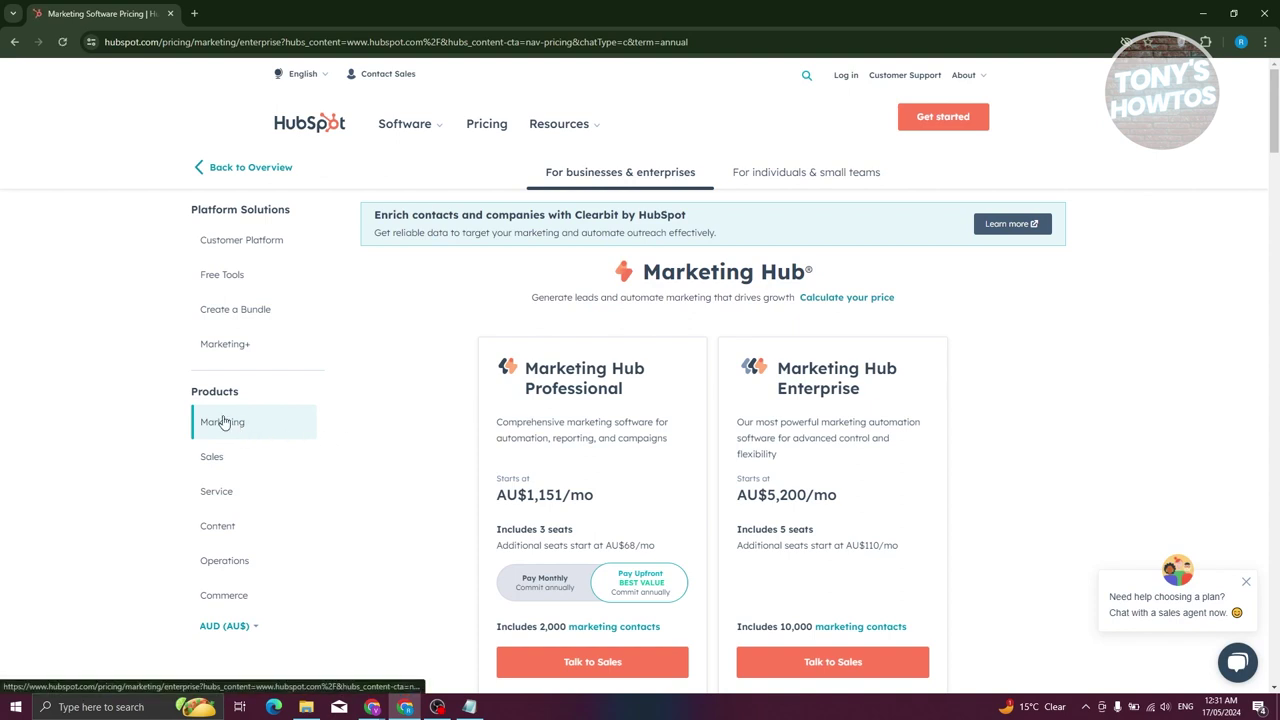
scroll(320, 386, "down", 1)
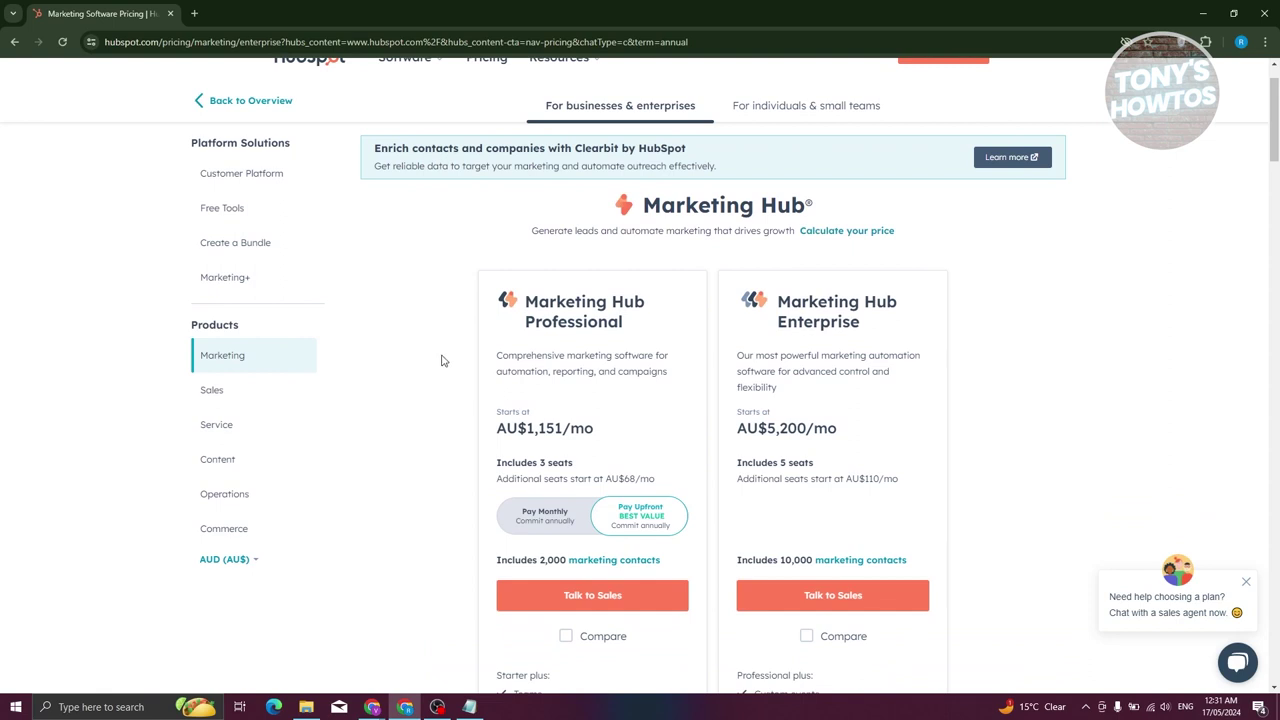
scroll(441, 360, "down", 1)
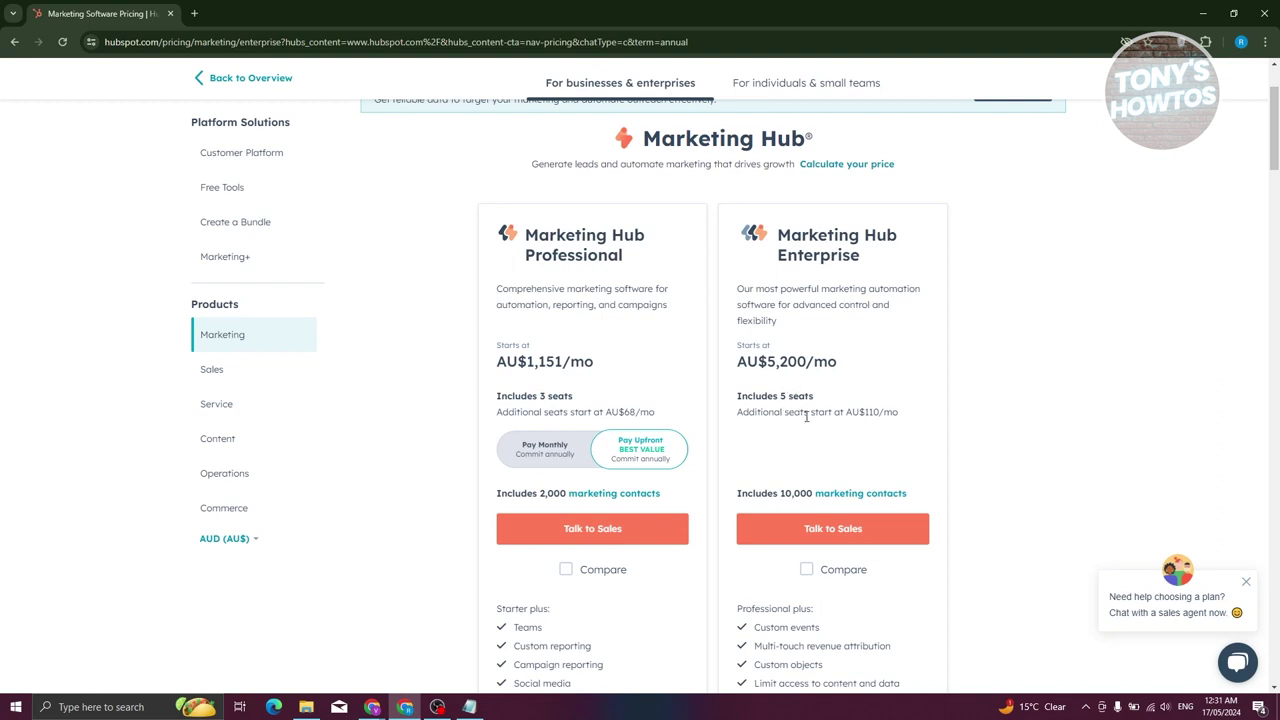
scroll(806, 416, "up", 2)
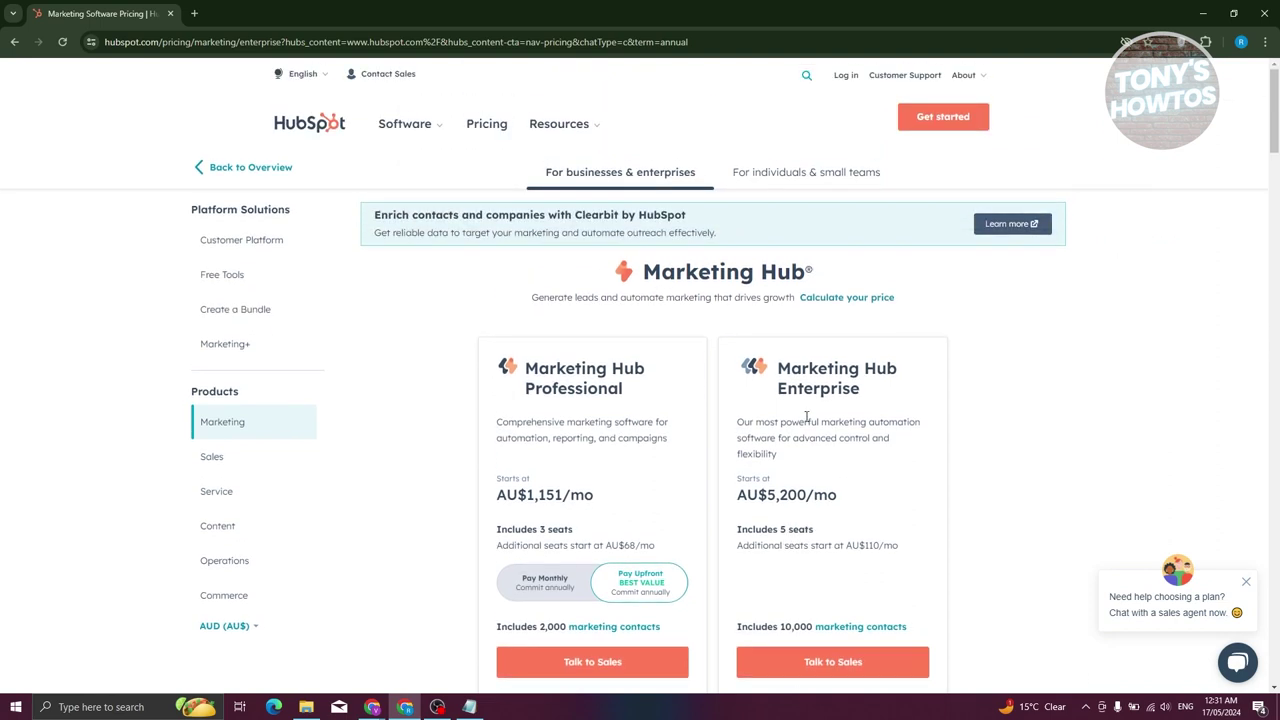
Step: Show the Marketing Hub plans for individuals and small teams and get started with the Free Tools plan
left_click(813, 178)
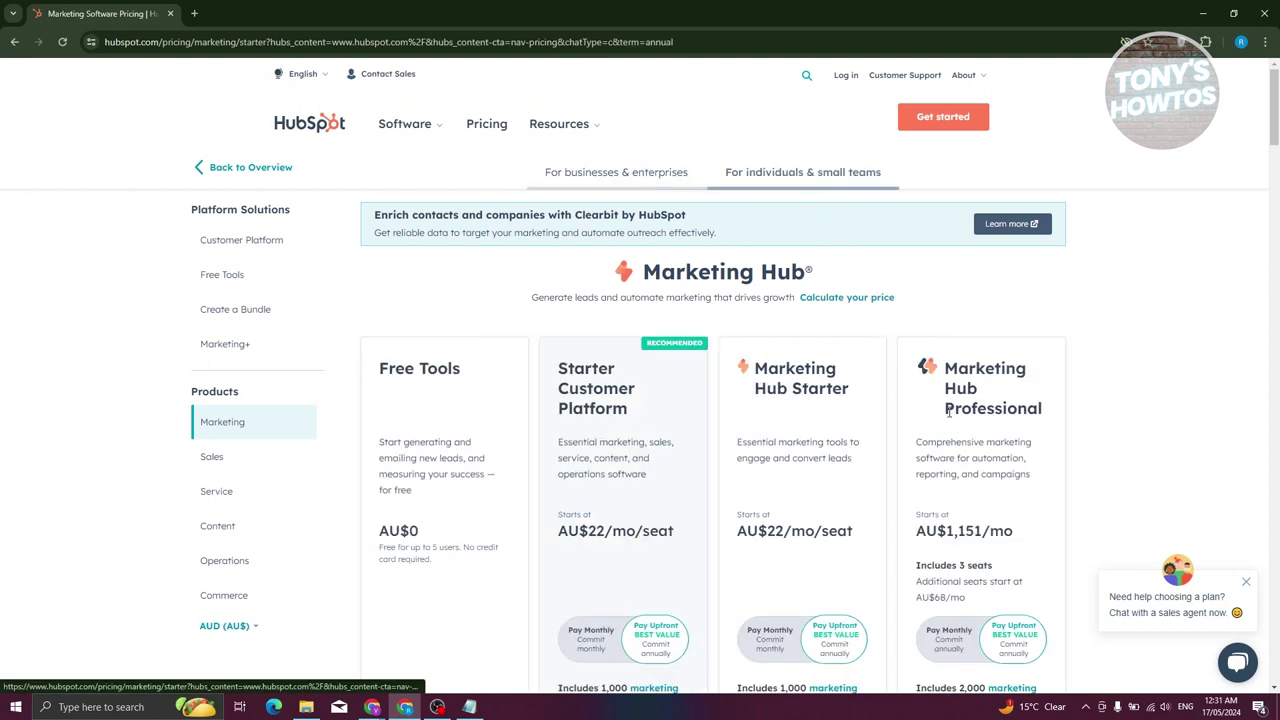
scroll(963, 414, "down", 1)
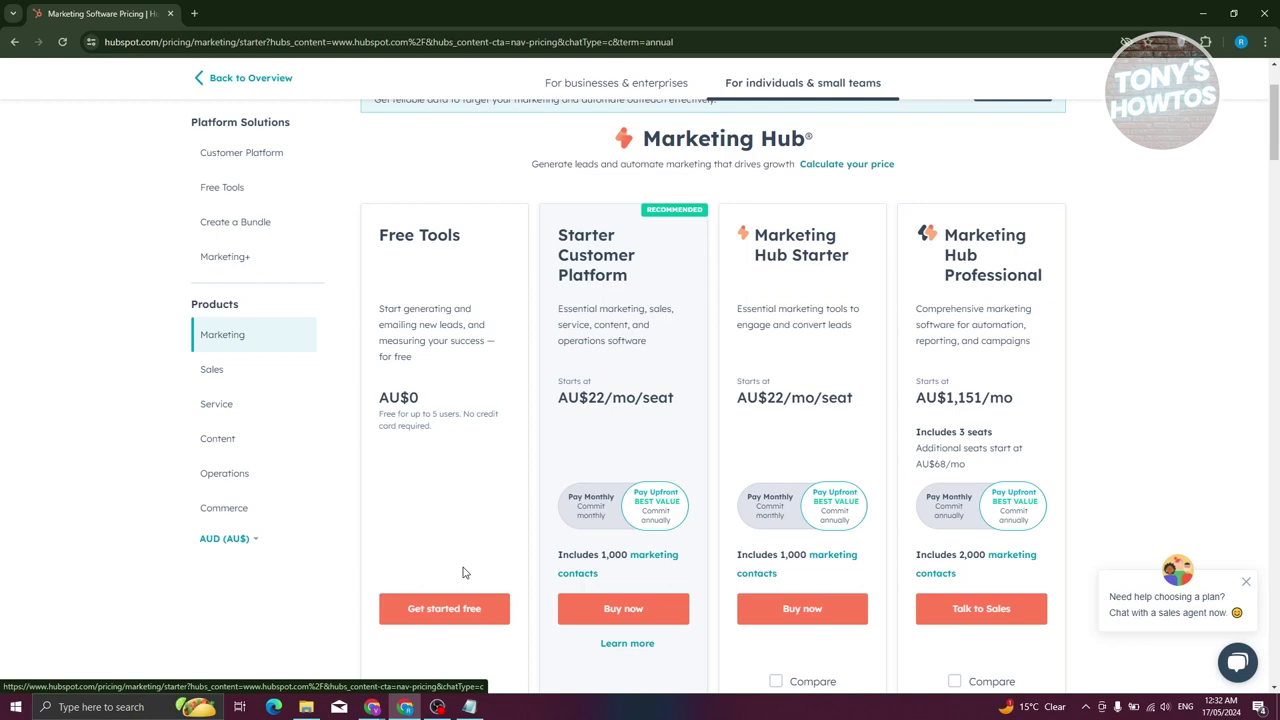
scroll(472, 485, "down", 3)
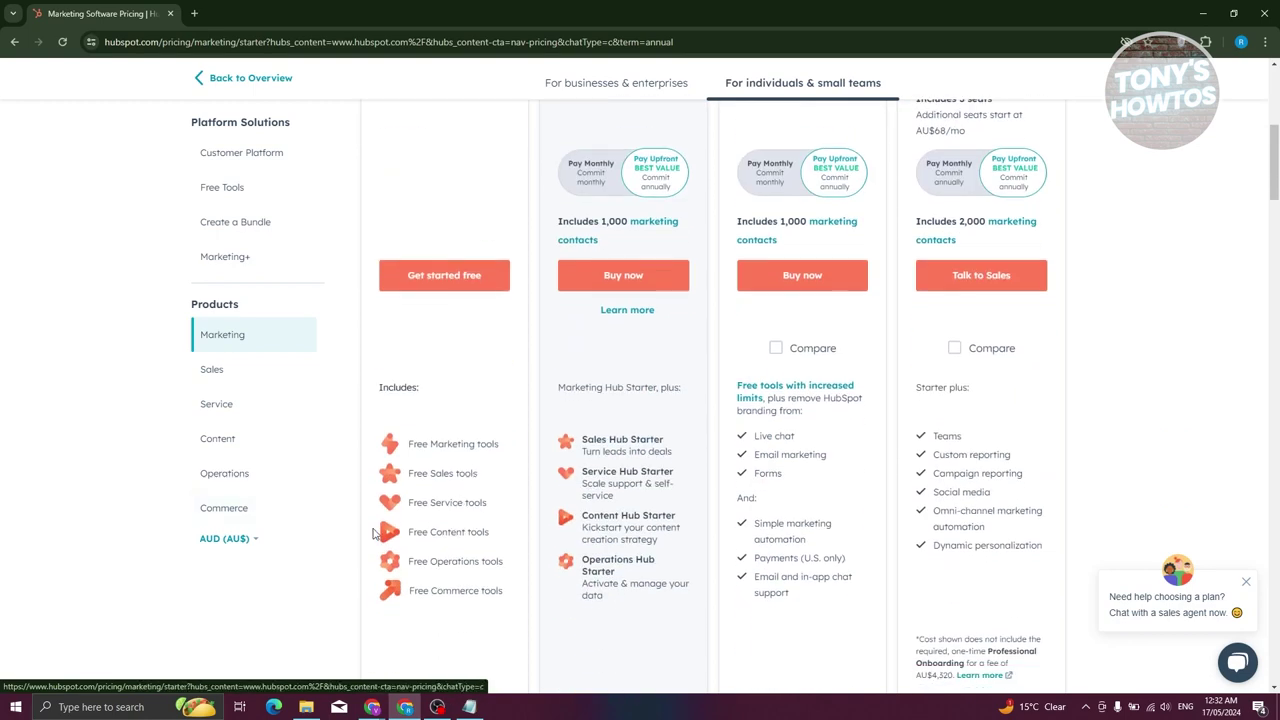
scroll(400, 500, "up", 1)
left_click(471, 420)
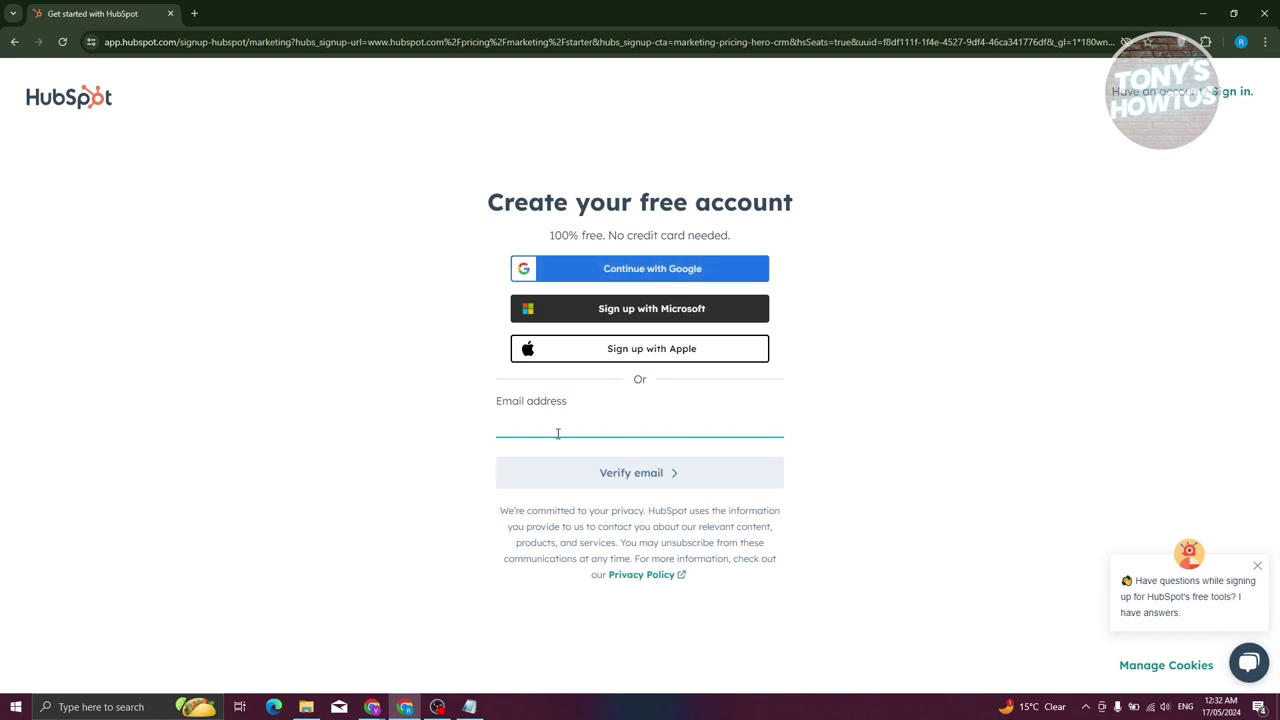
Step: Sign up for the free account with the Google account and confirm the sign-in
left_click(577, 275)
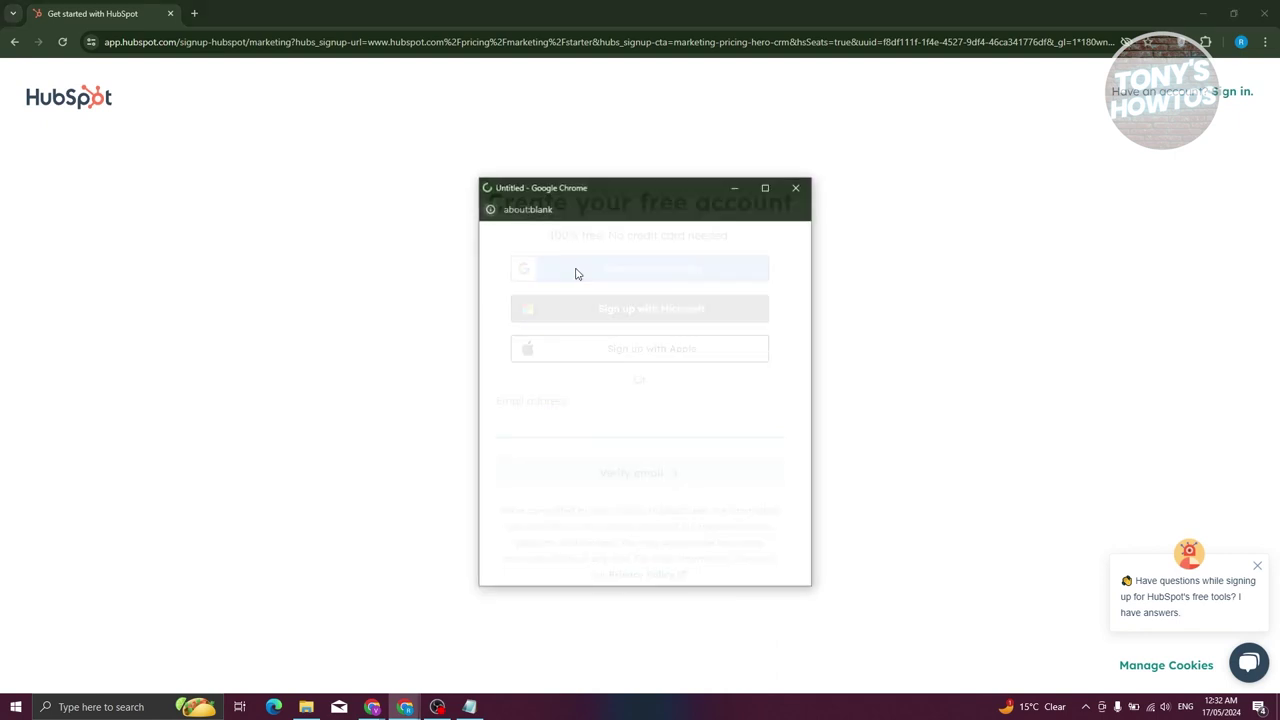
left_click(570, 360)
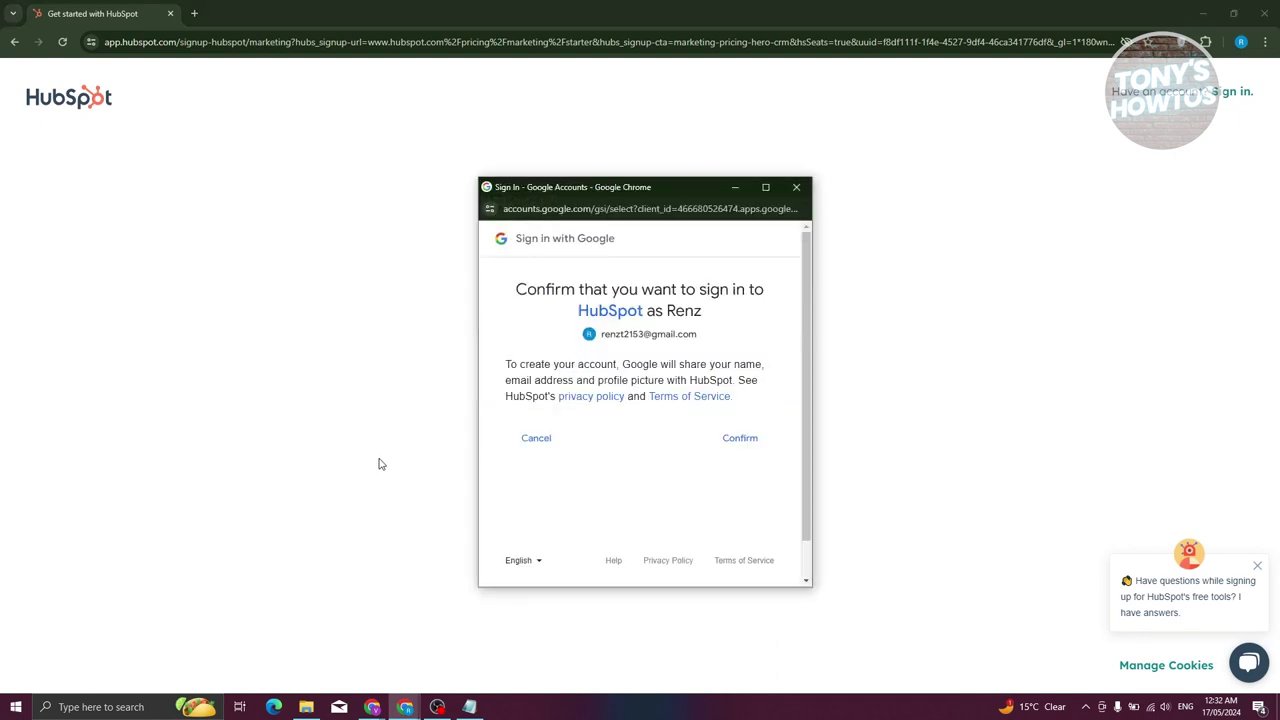
left_click(752, 438)
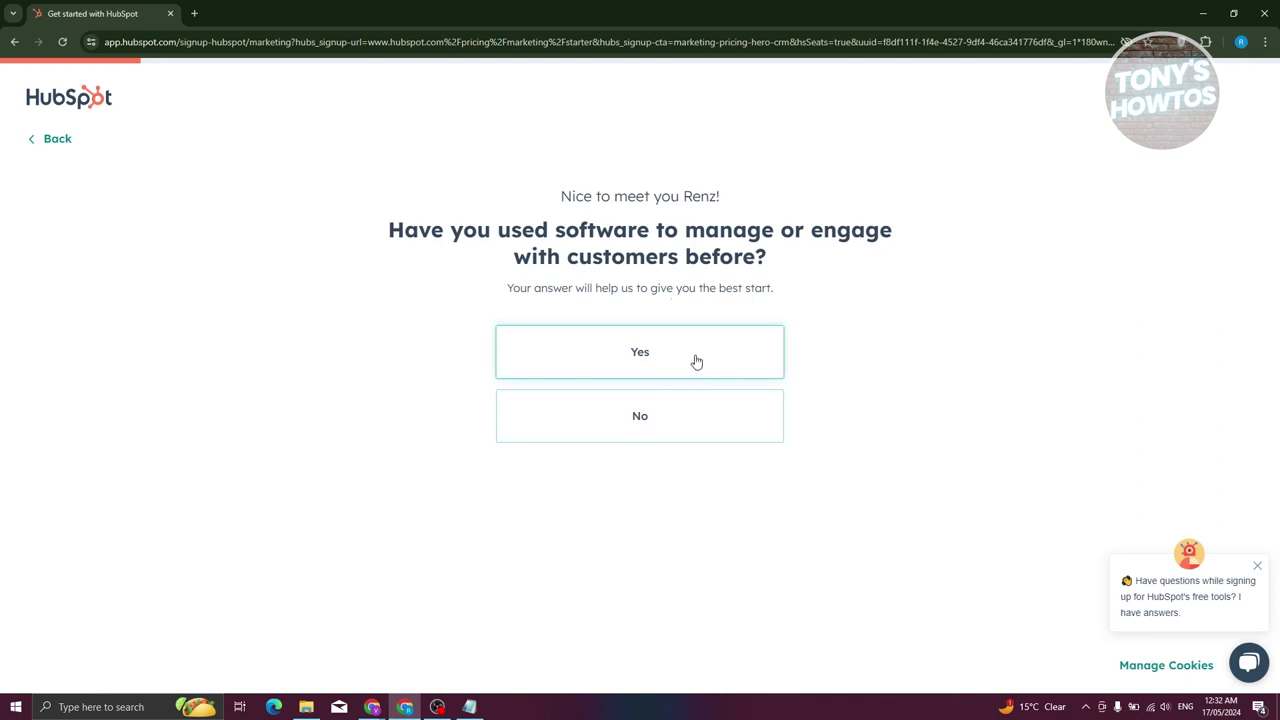
Step: Answer No to both the prior software and known problems questions, with industry Technology and Services and role Executive Team
left_click(674, 403)
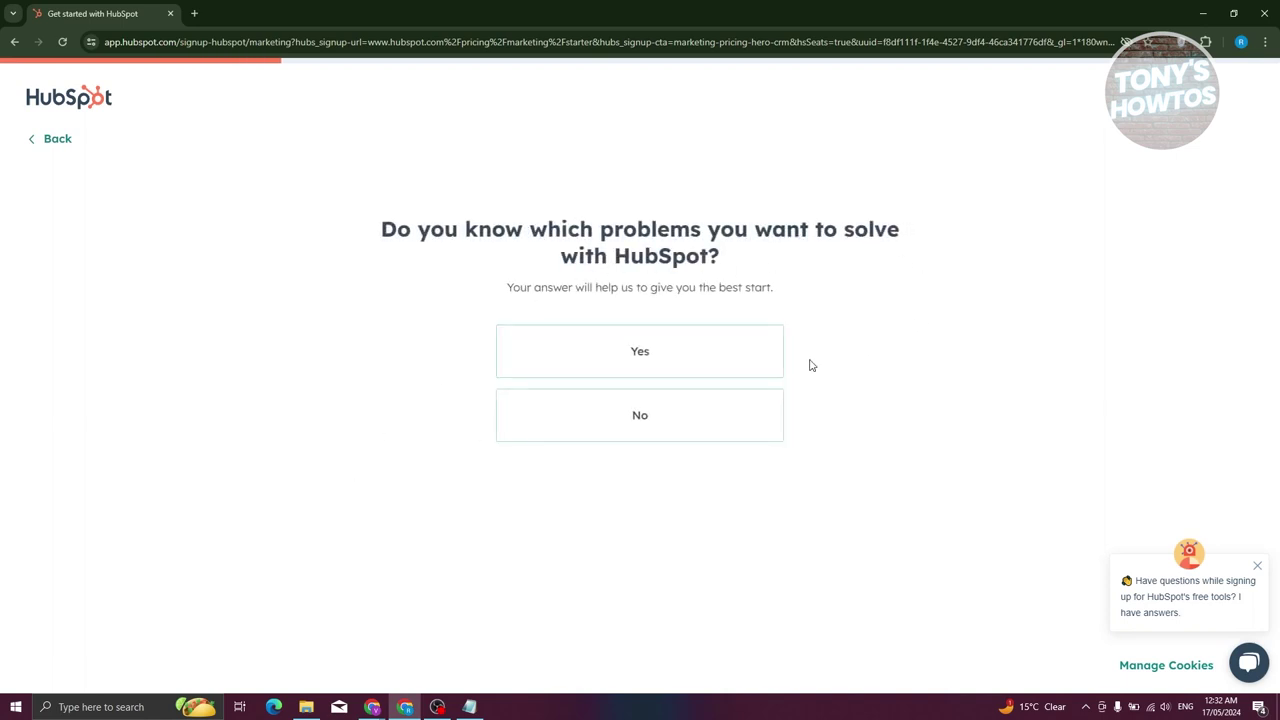
left_click(615, 421)
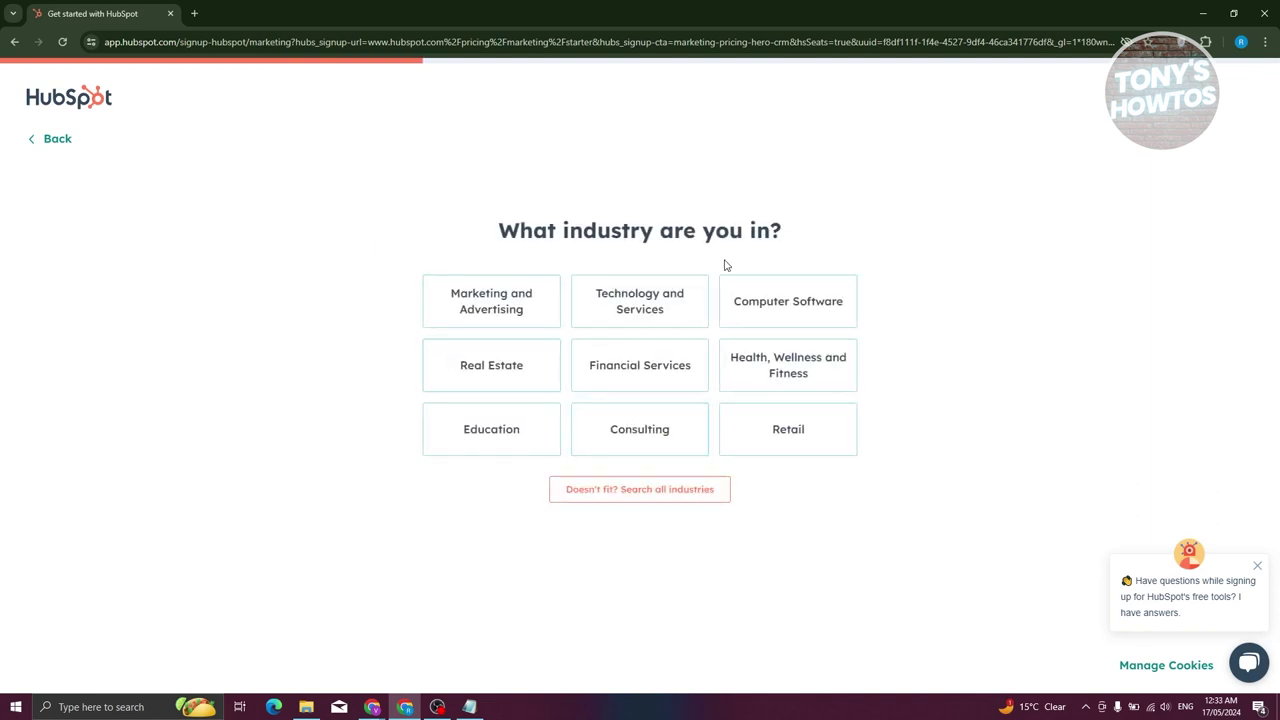
left_click(625, 308)
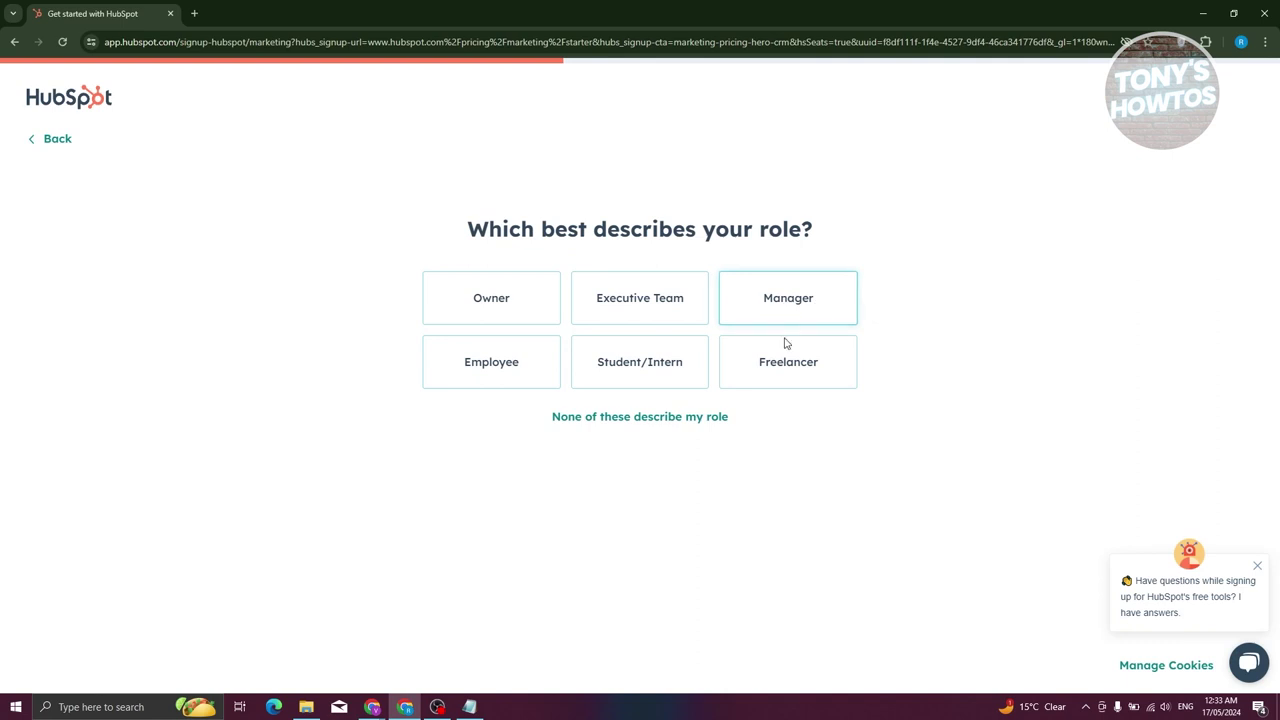
left_click(651, 313)
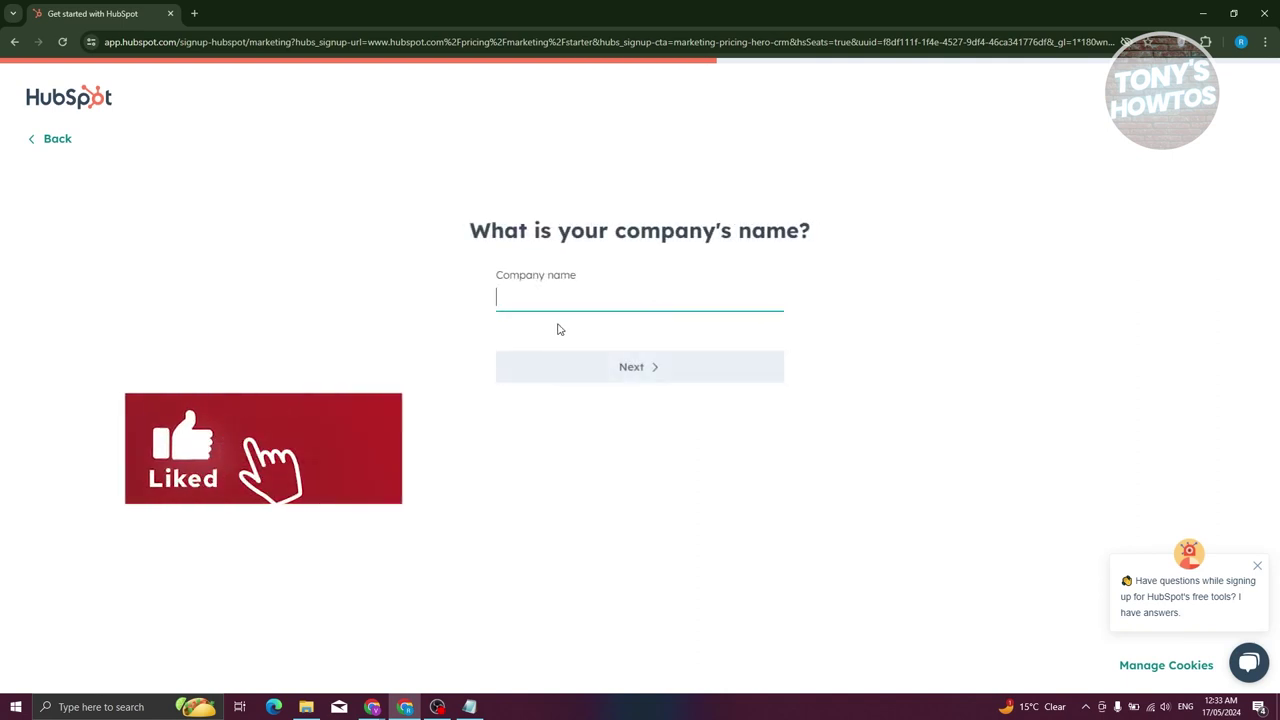
Step: Enter Renzi's Shop as the company name and set the company size to Just me
type("r")
key("BackSpace")
type("Renzi's Shop")
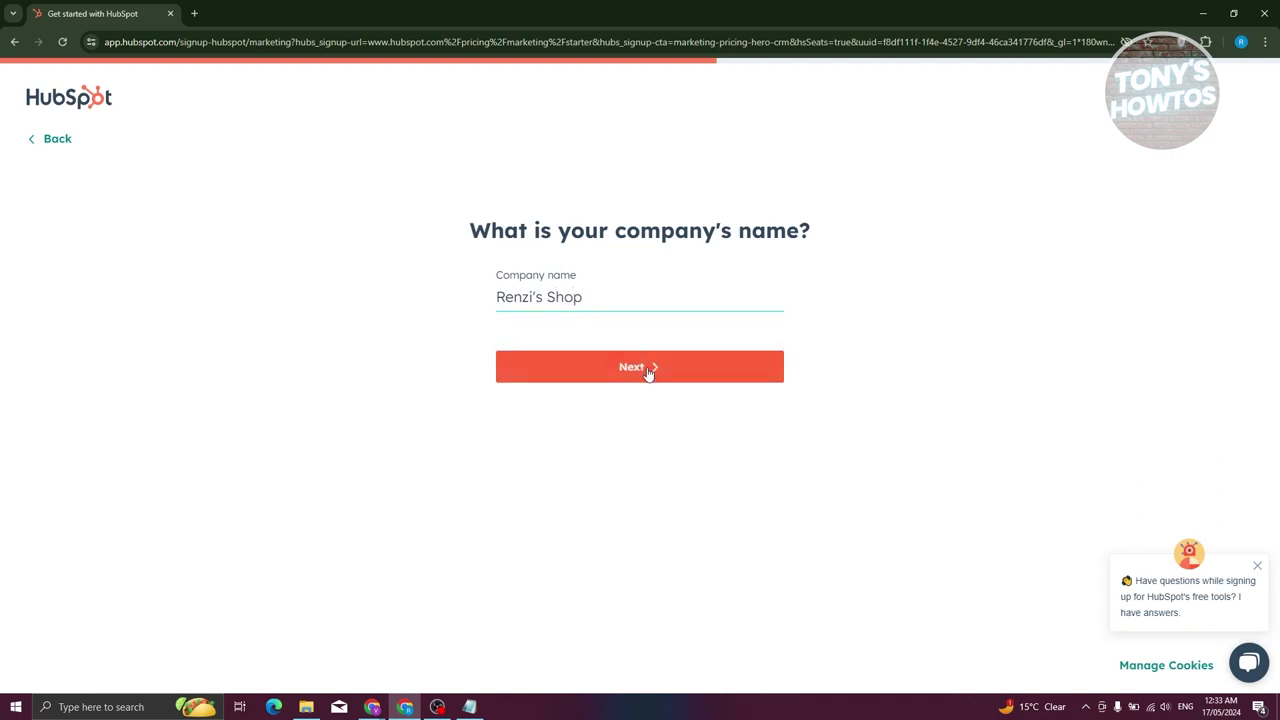
left_click(651, 372)
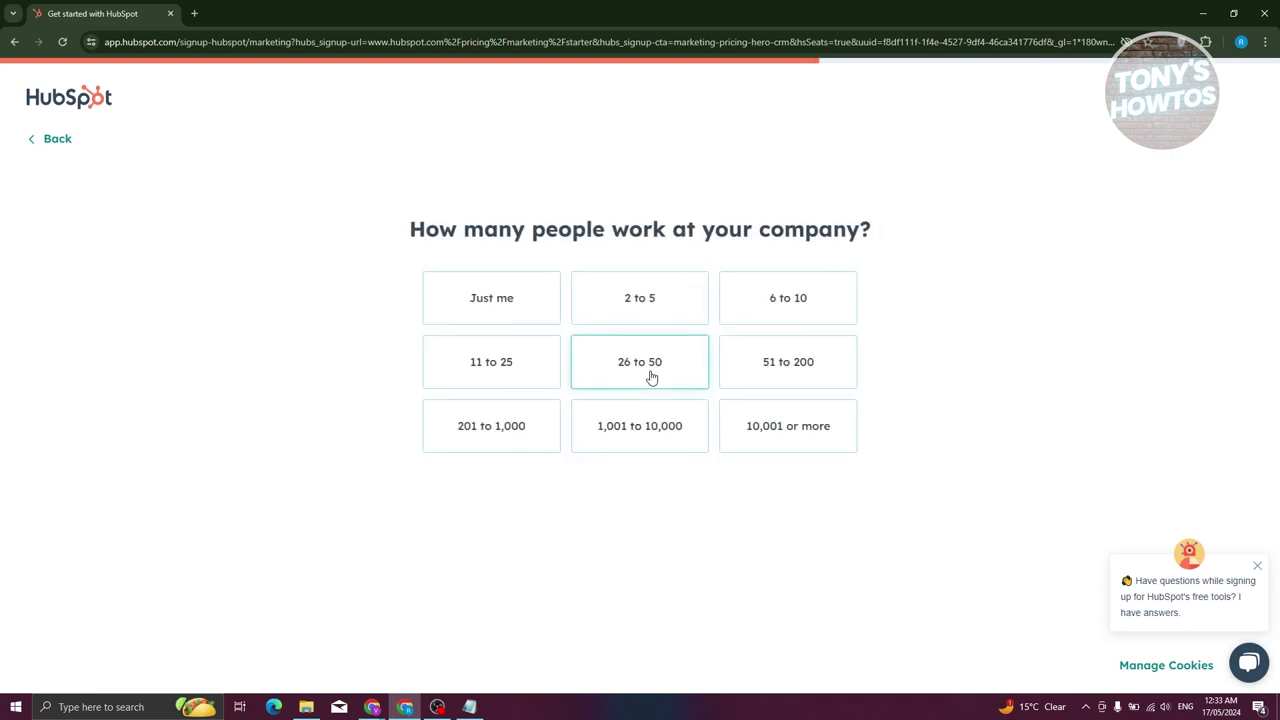
left_click(500, 303)
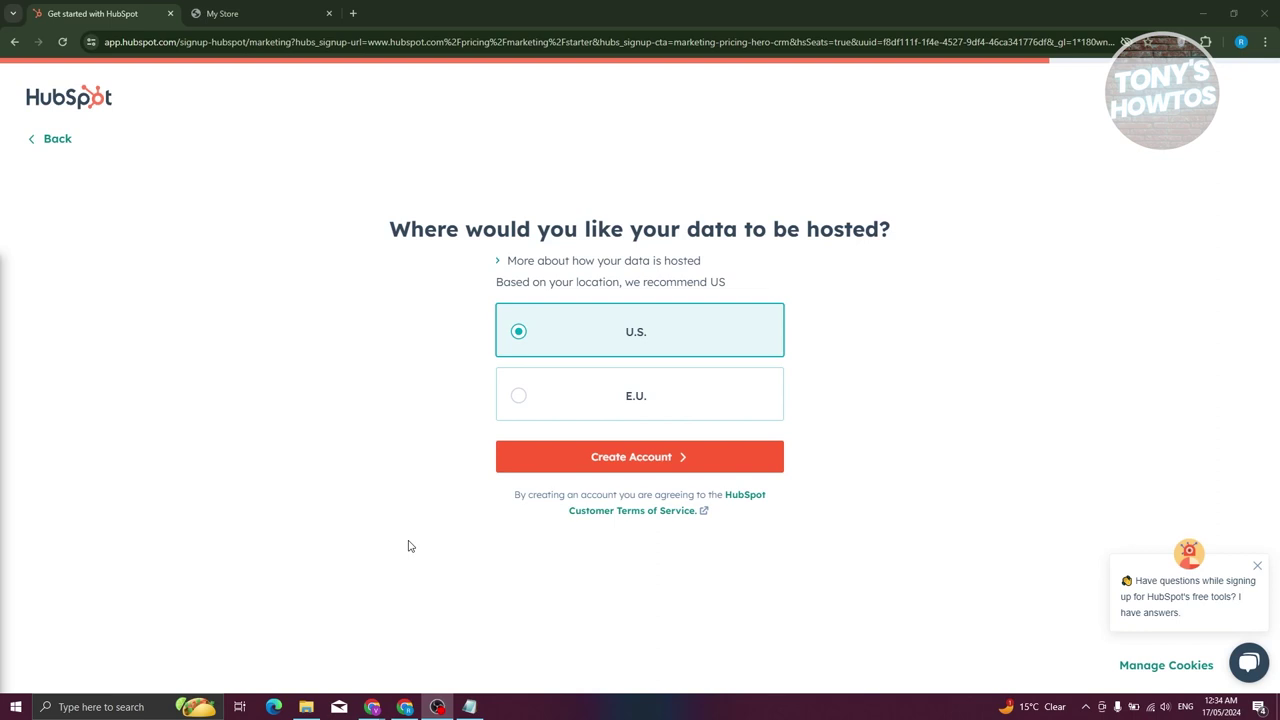
Step: Create the account with U.S. data hosting and postpone syncing Google Contacts
left_click(645, 456)
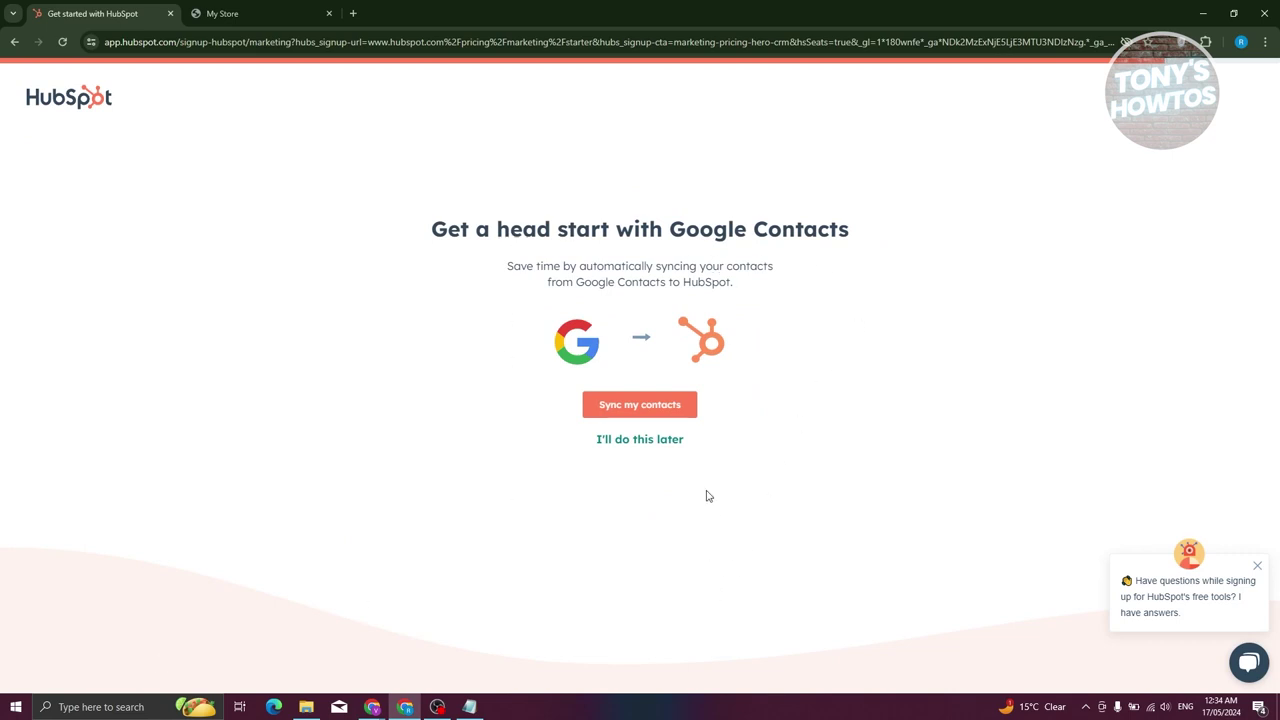
left_click(675, 440)
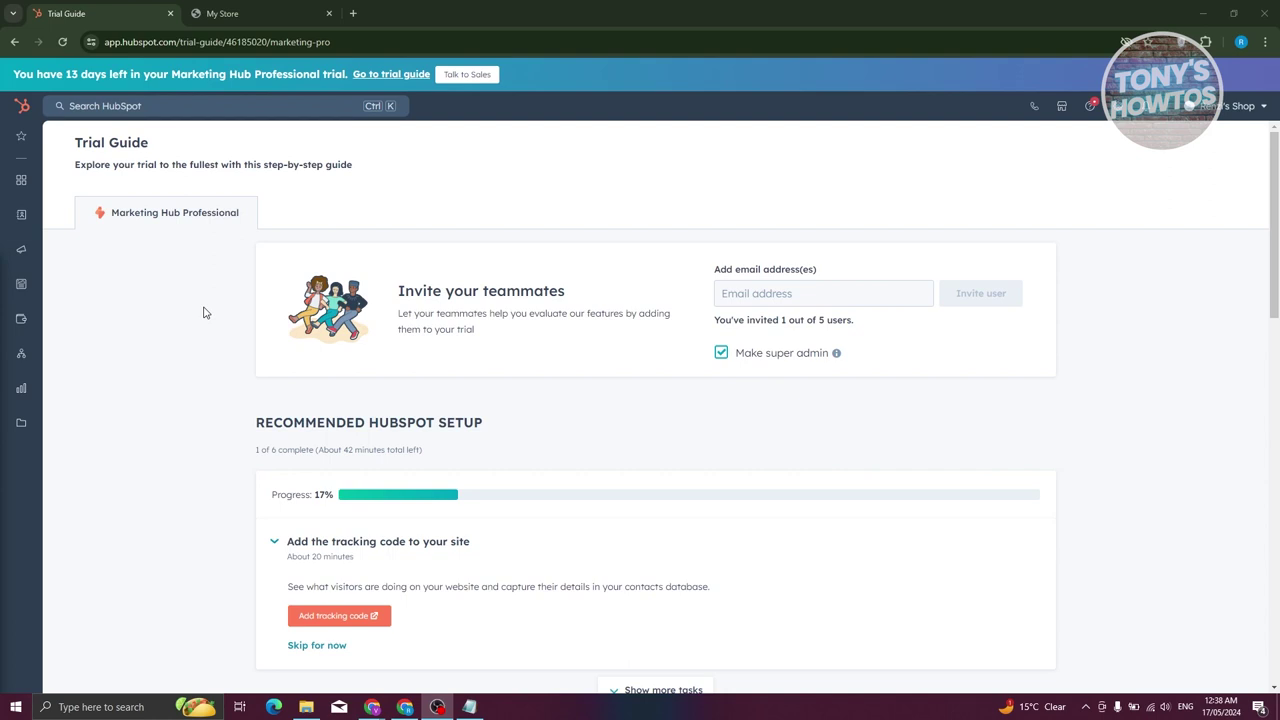
Step: Open the tracking code setup from the trial guide and highlight the embed code
scroll(229, 354, "down", 2)
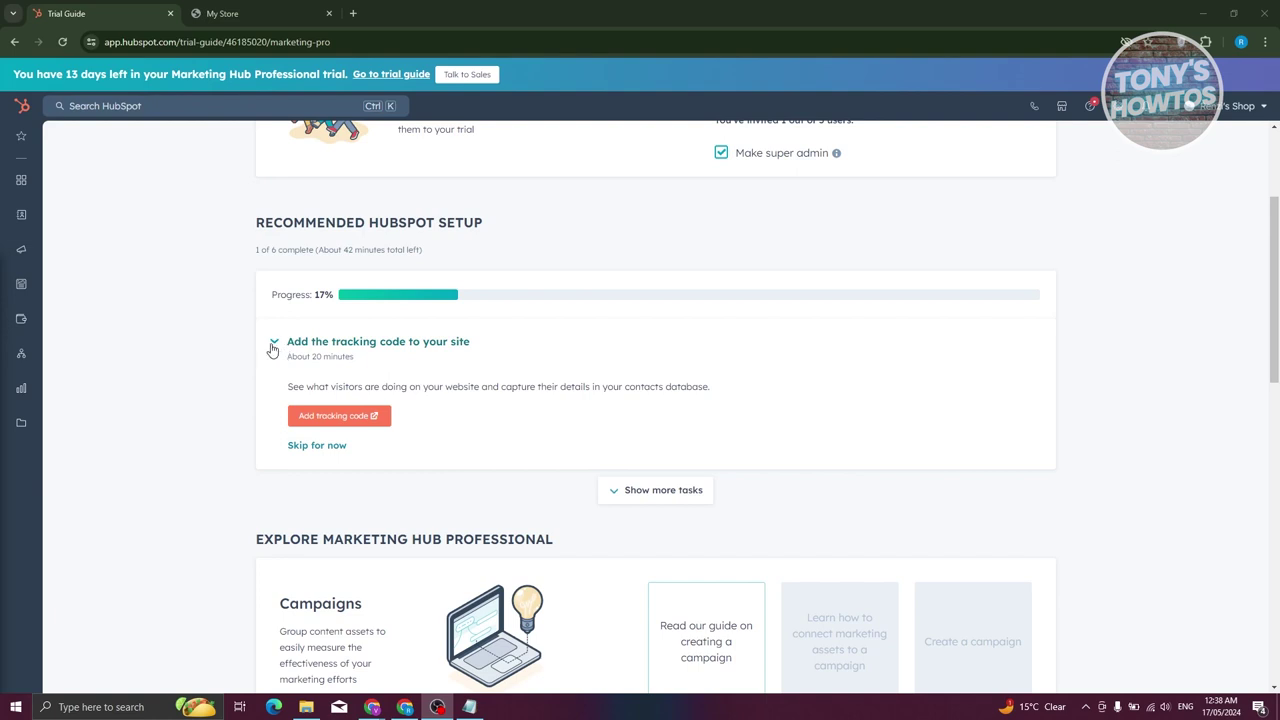
left_click(361, 419)
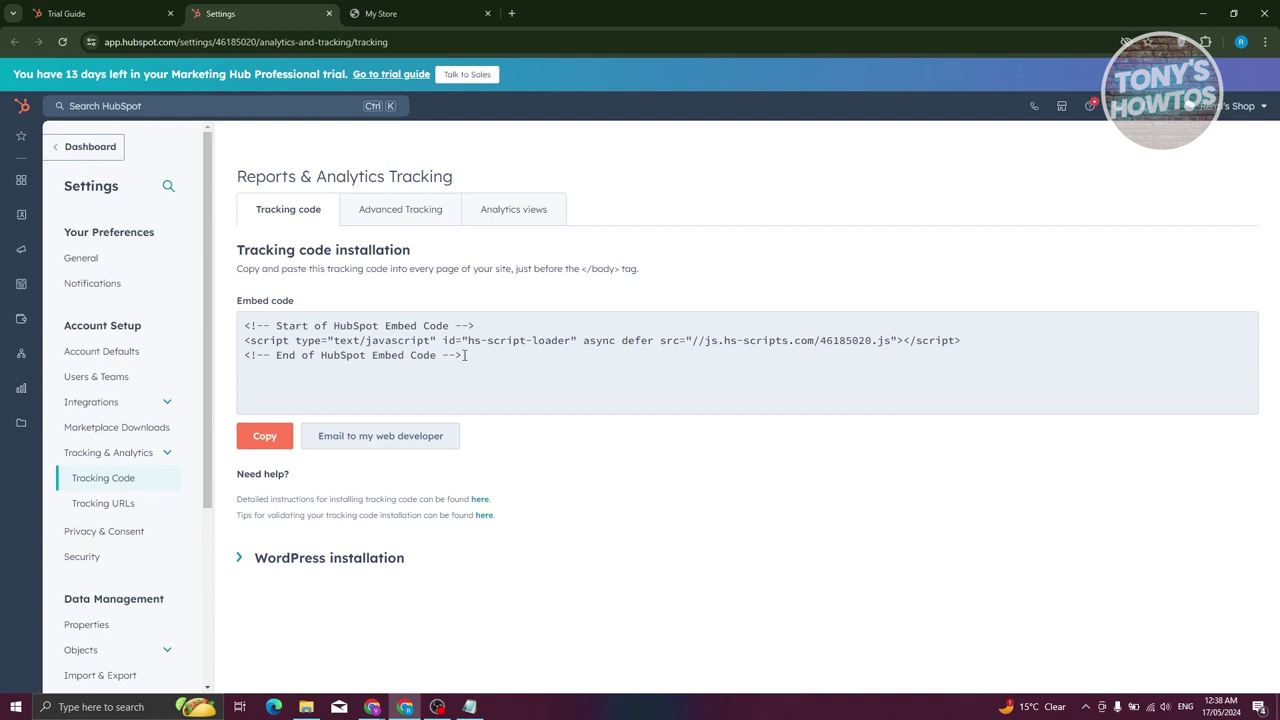
left_click(500, 360)
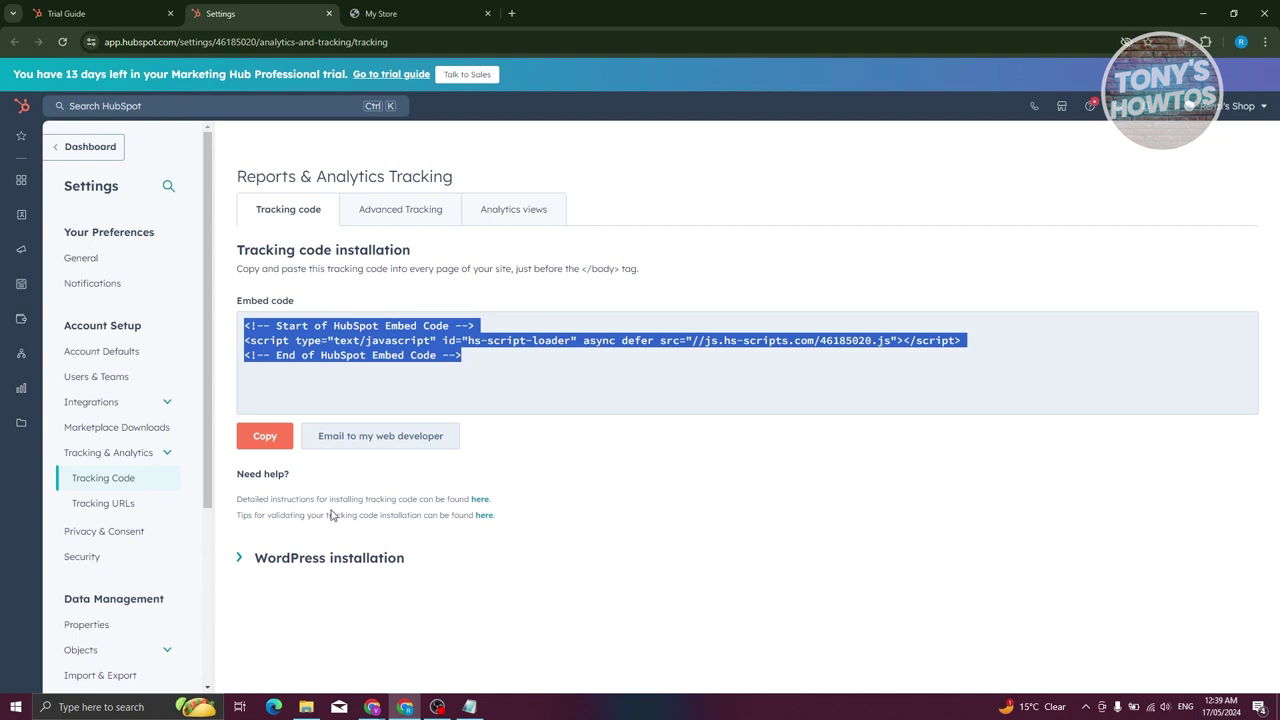
Step: Read the detailed tracking code installation instructions for WordPress and Shopify sites, and close the article
left_click(481, 499)
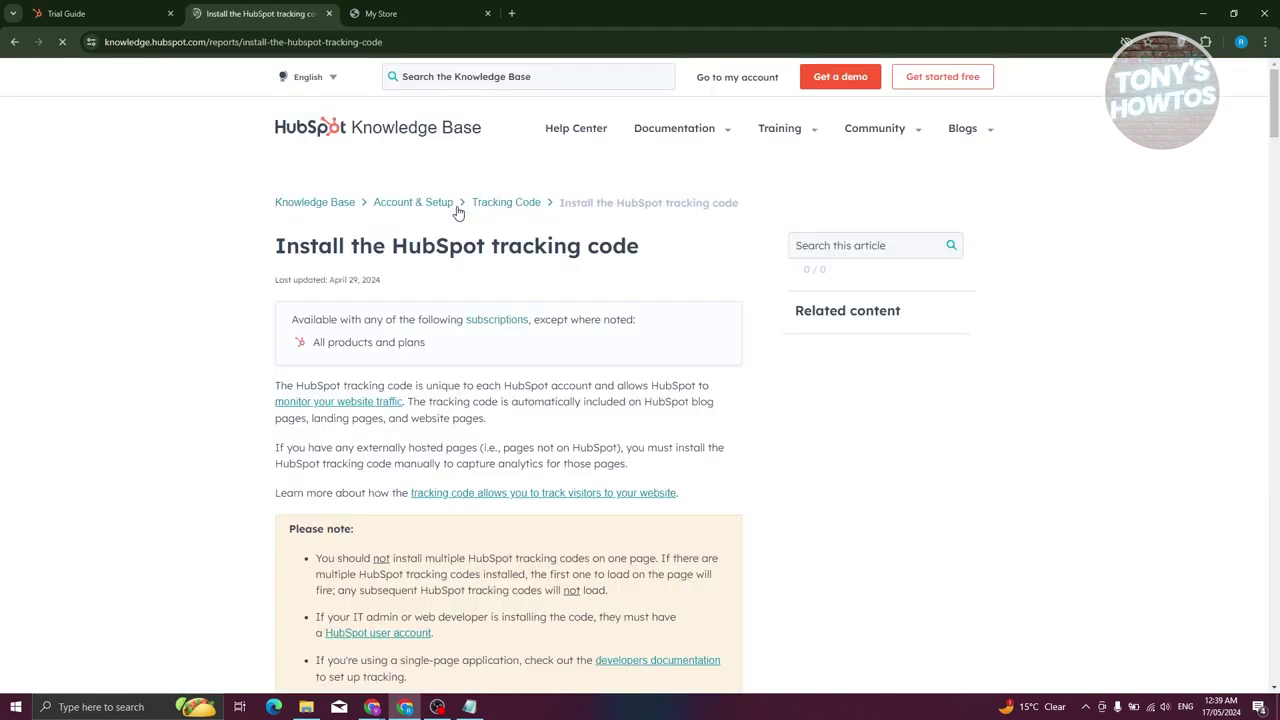
scroll(673, 378, "down", 3)
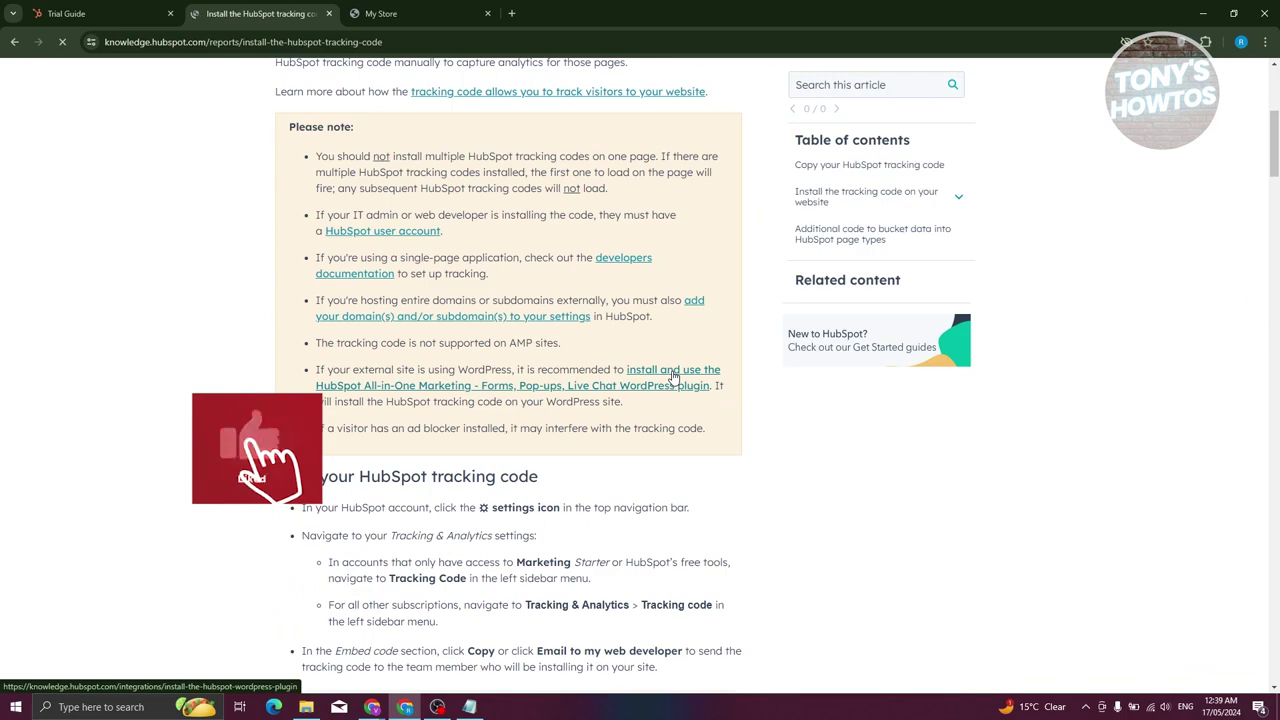
scroll(677, 426, "down", 3)
scroll(700, 443, "down", 10)
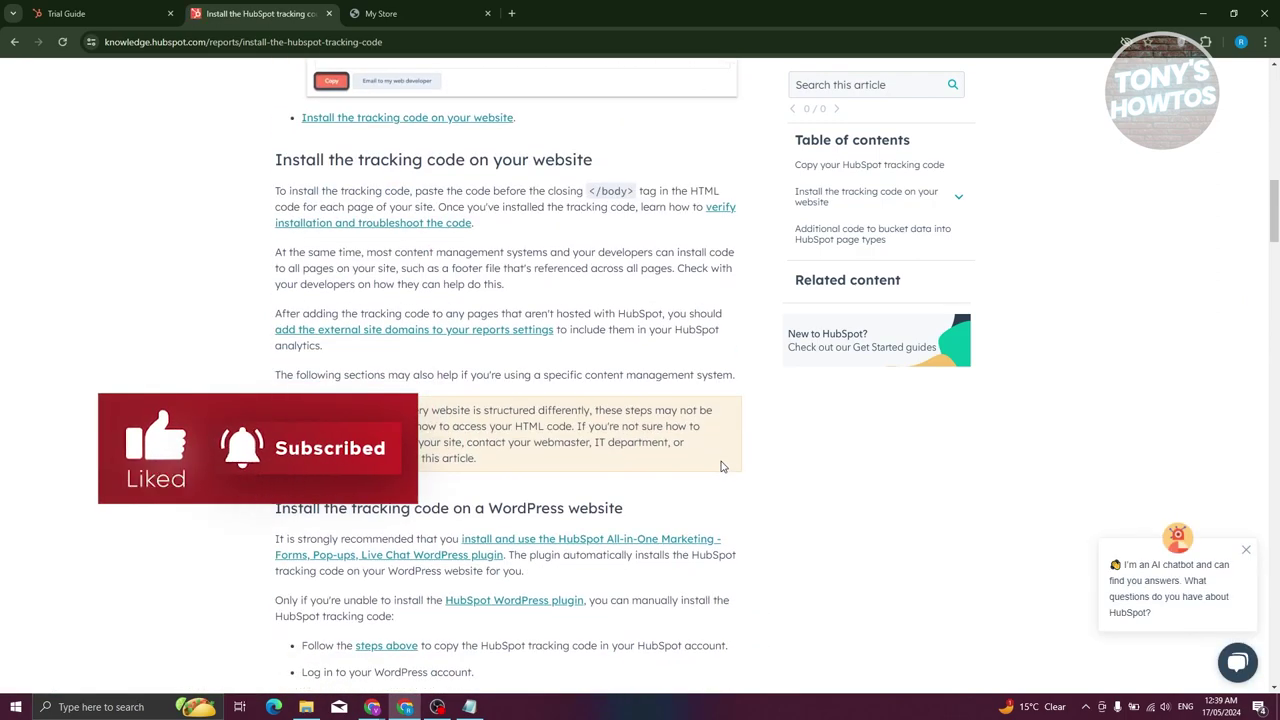
scroll(716, 470, "down", 2)
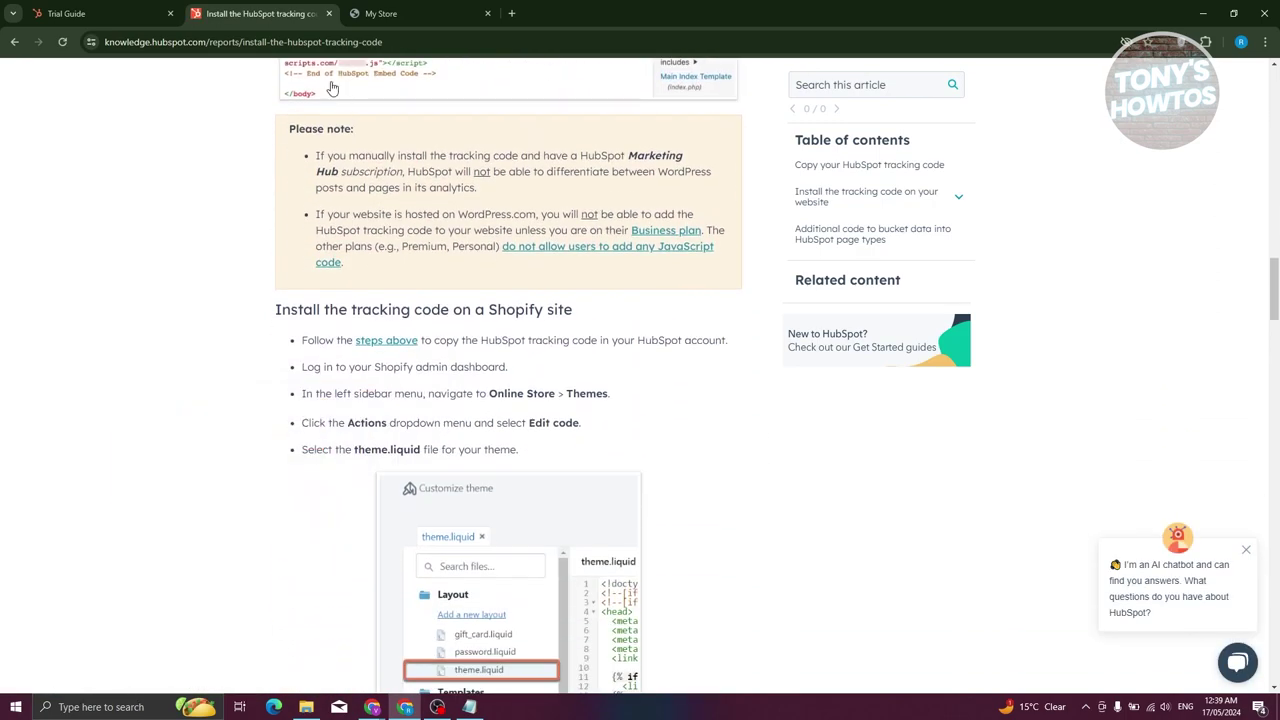
left_click(328, 13)
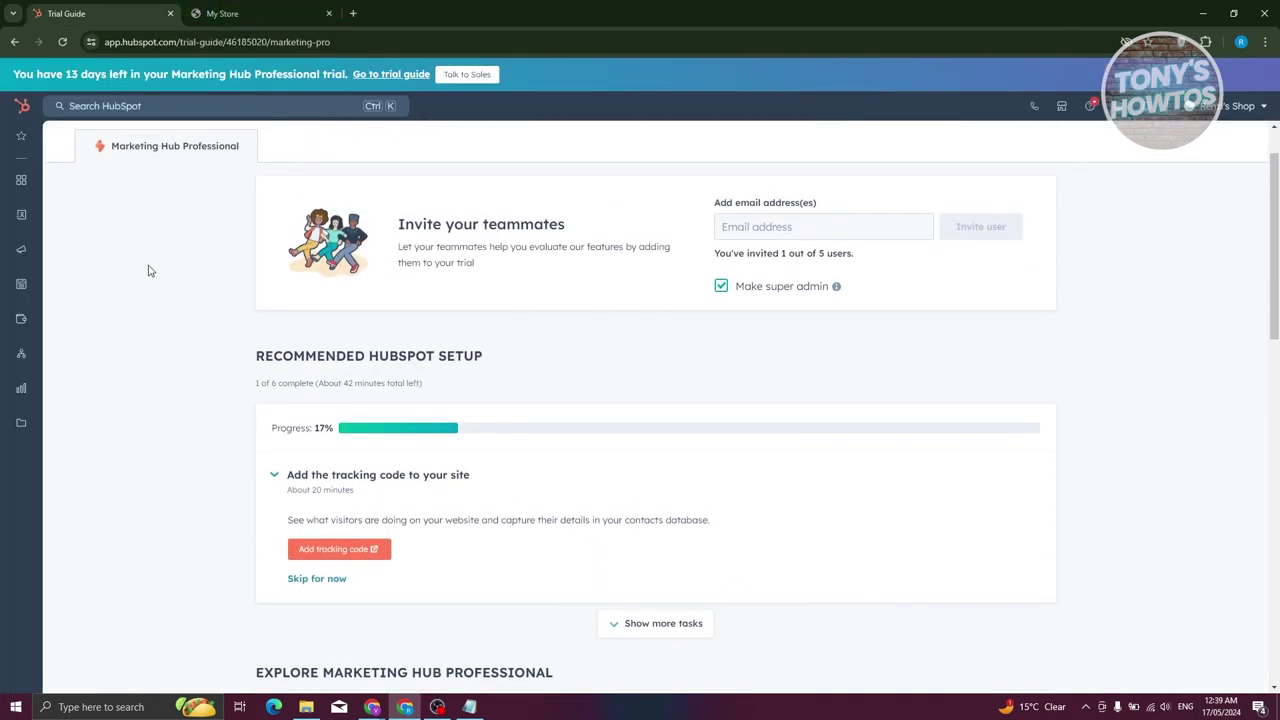
Step: Go to the marketing Forms tool and start creating a free form, choosing to set it up without guidance
scroll(148, 270, "up", 1)
mouse_move(6, 144)
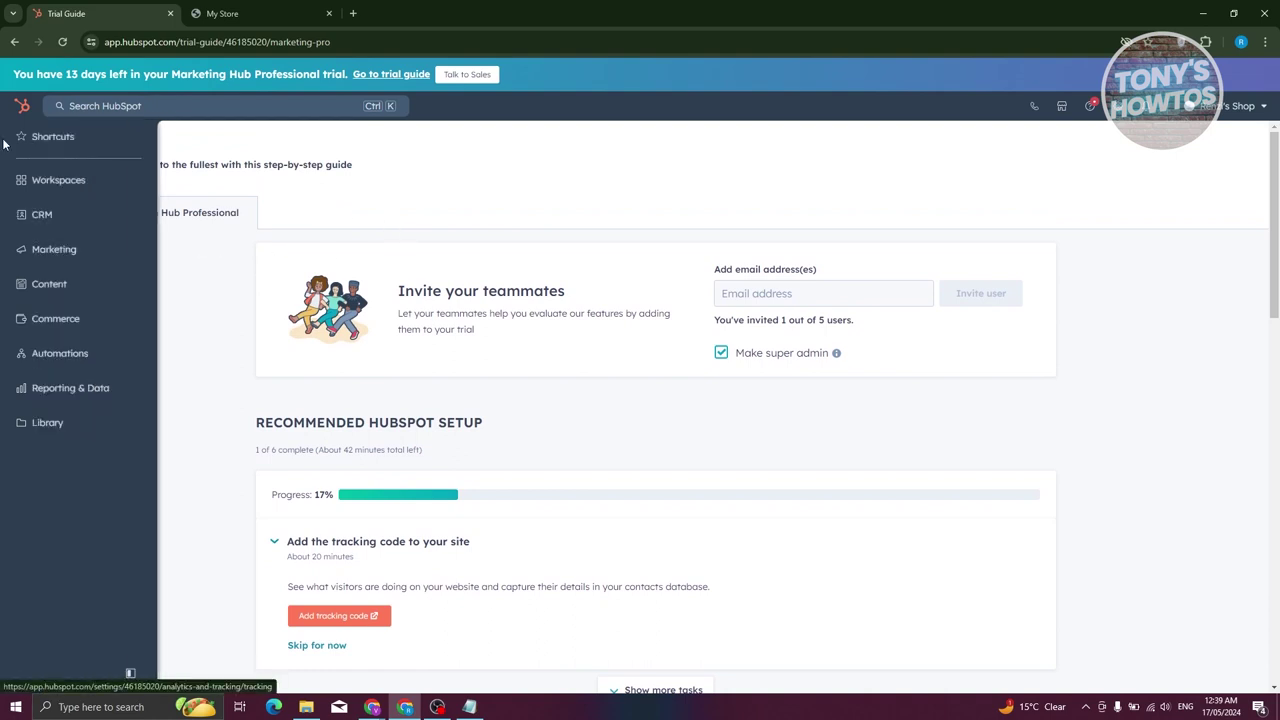
left_click(78, 259)
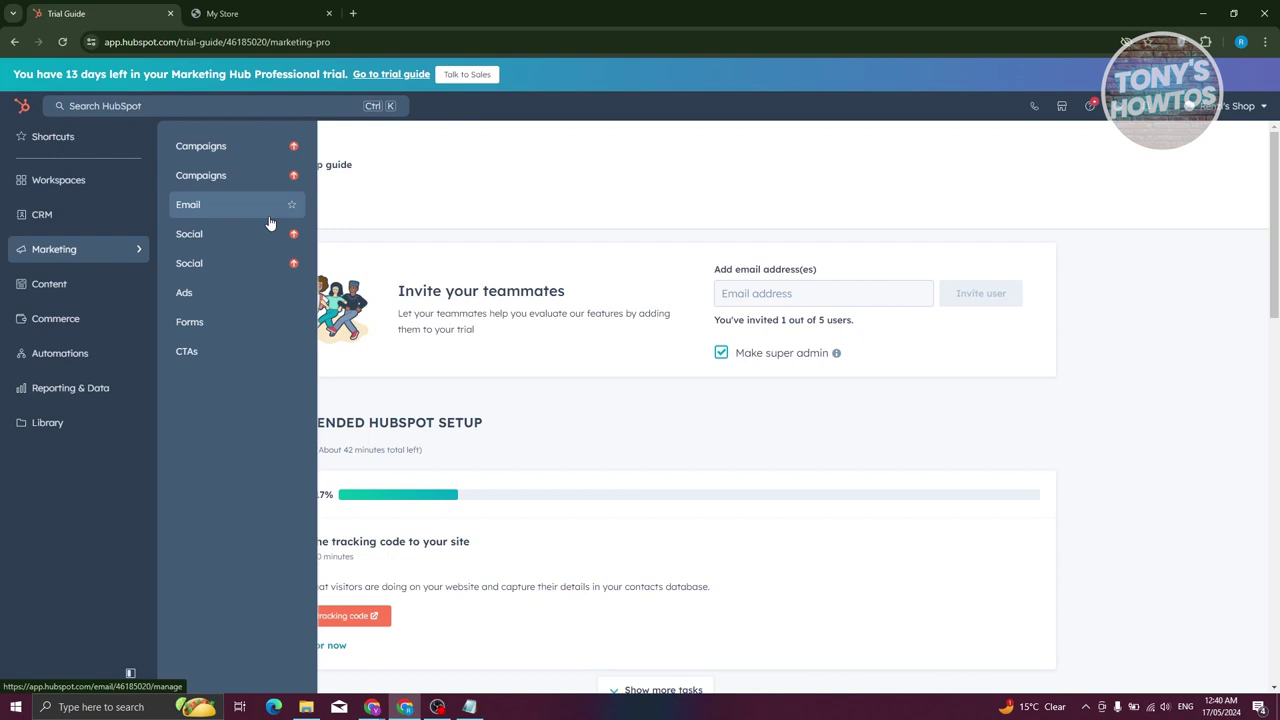
left_click(260, 322)
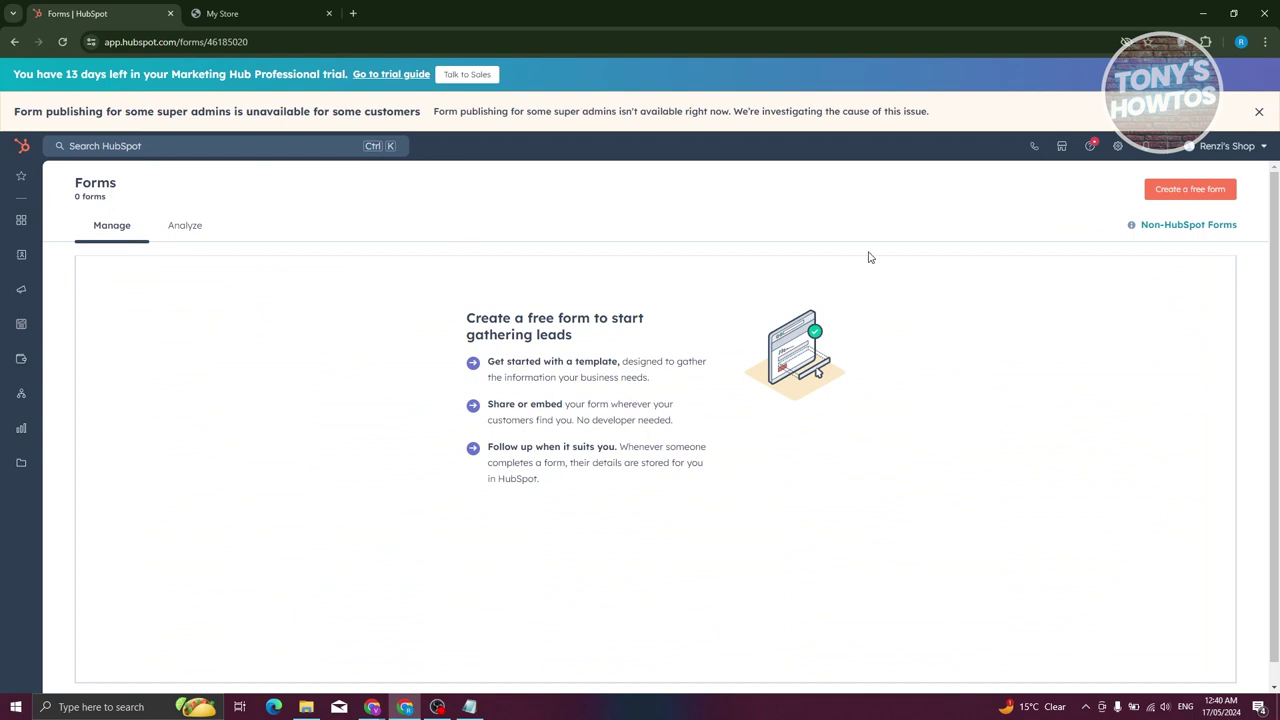
left_click(1192, 191)
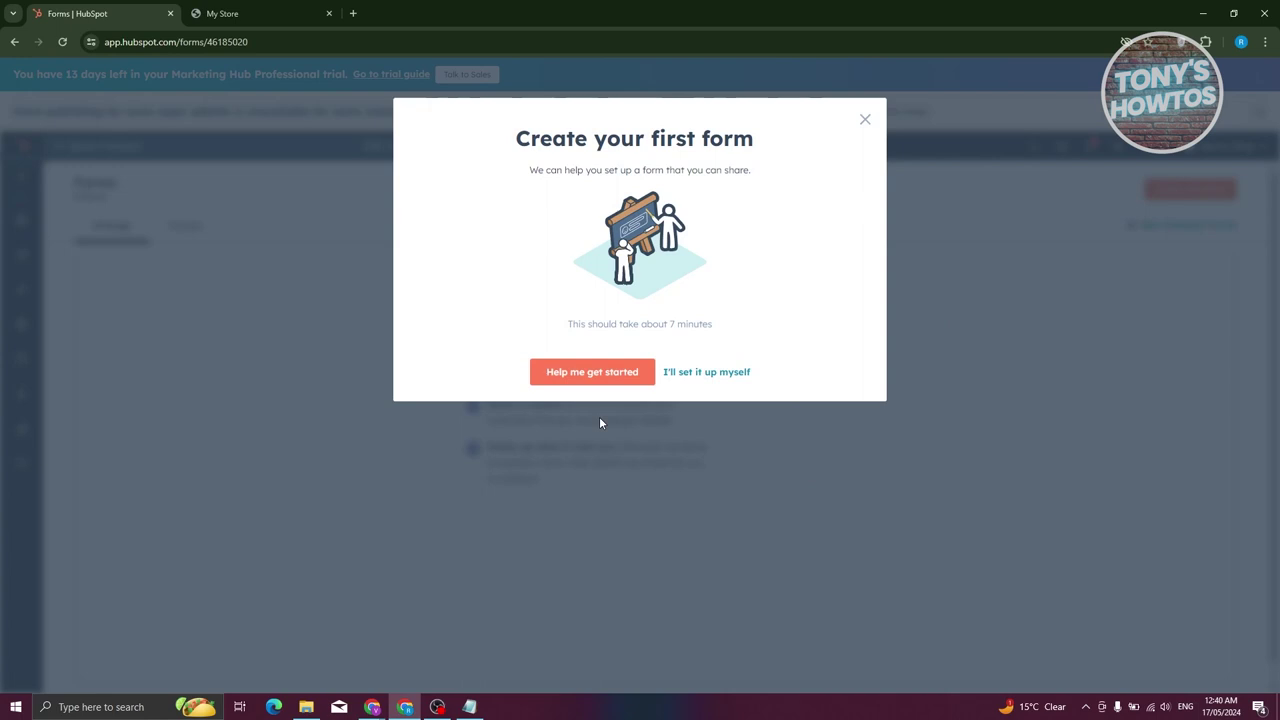
left_click(711, 374)
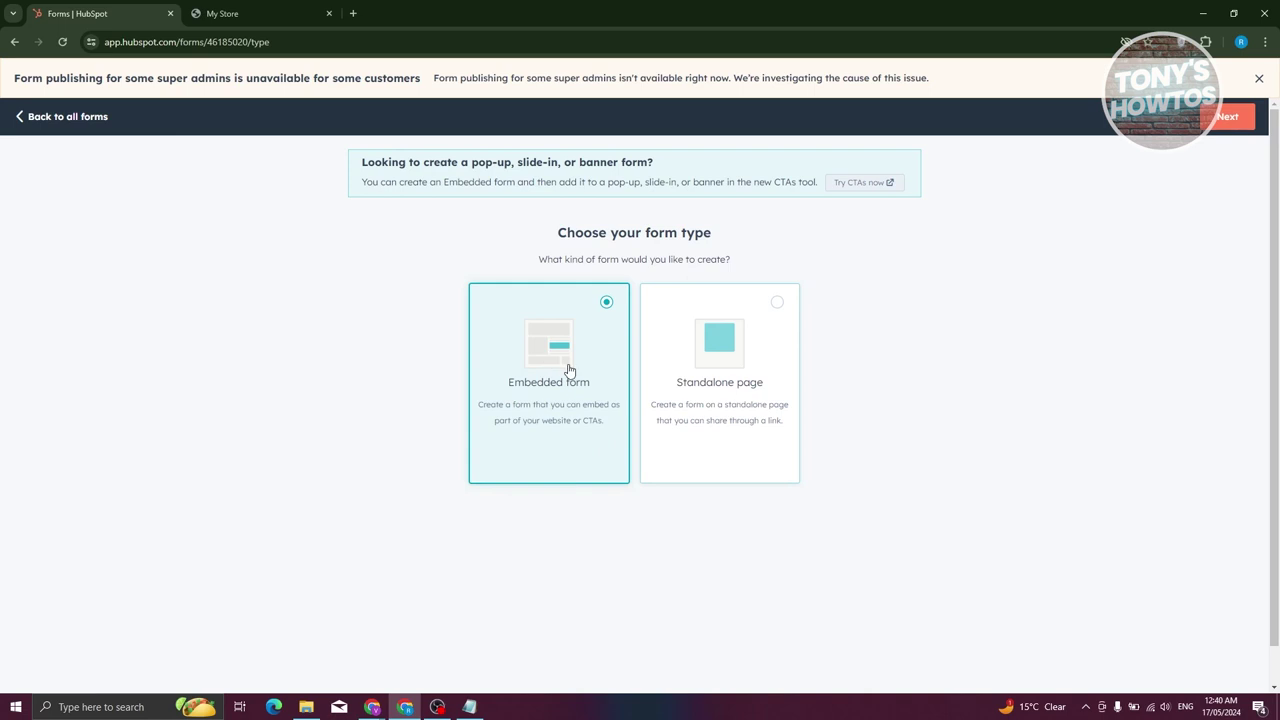
Step: Continue with the Embedded form type and examine the preview of the Blank template
left_click(1224, 118)
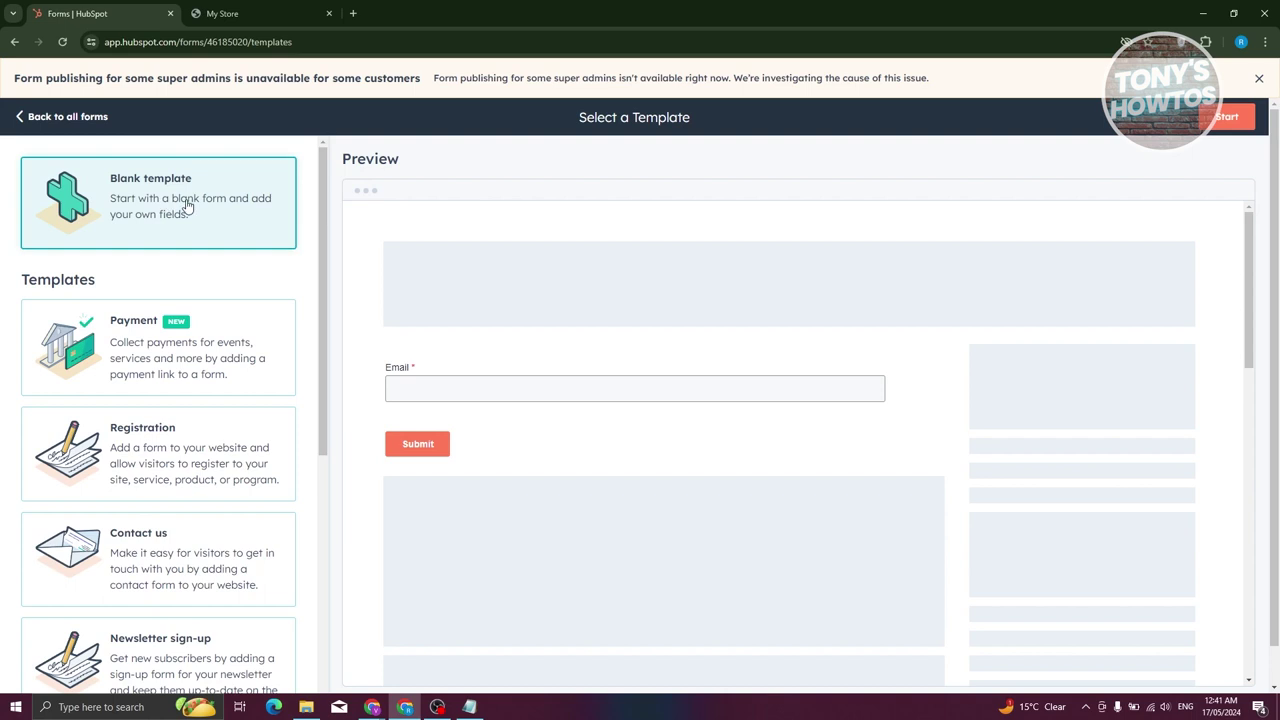
scroll(454, 398, "down", 1)
scroll(474, 377, "down", 1)
scroll(494, 346, "up", 2)
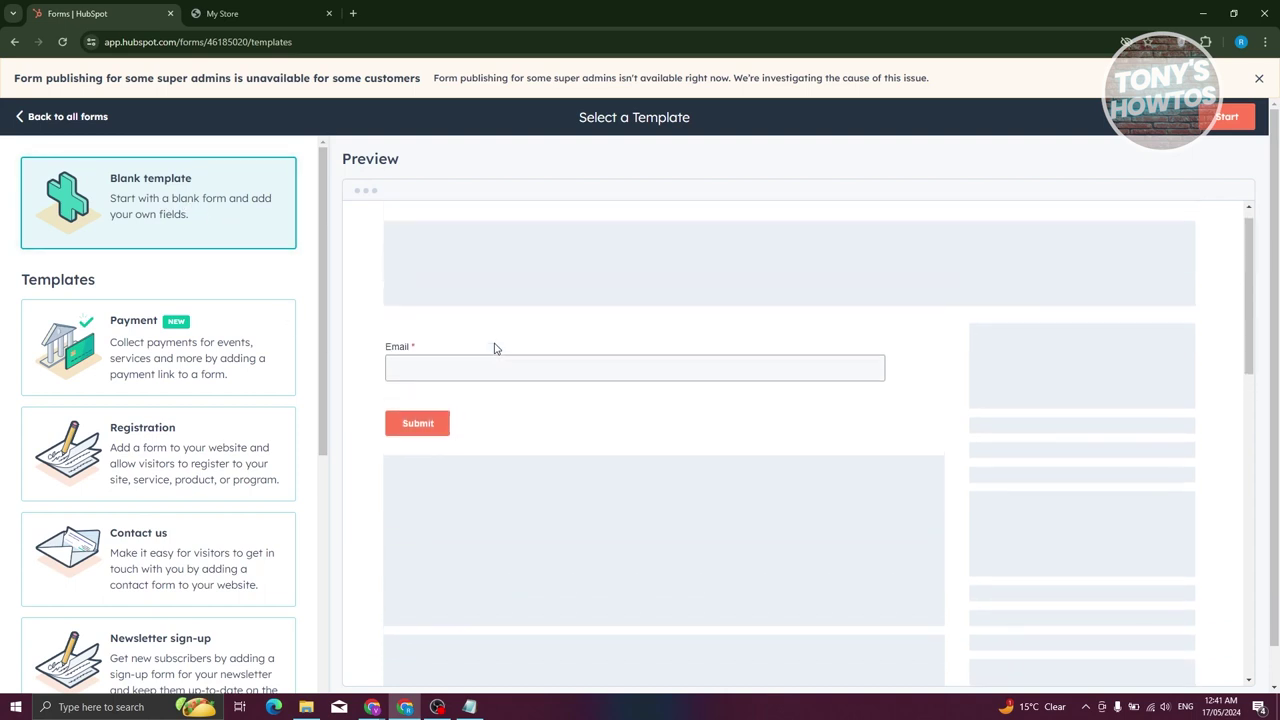
Step: Look through the rest of the Blank template preview, and select the Payment template to preview it
scroll(507, 399, "down", 3)
scroll(437, 309, "down", 5)
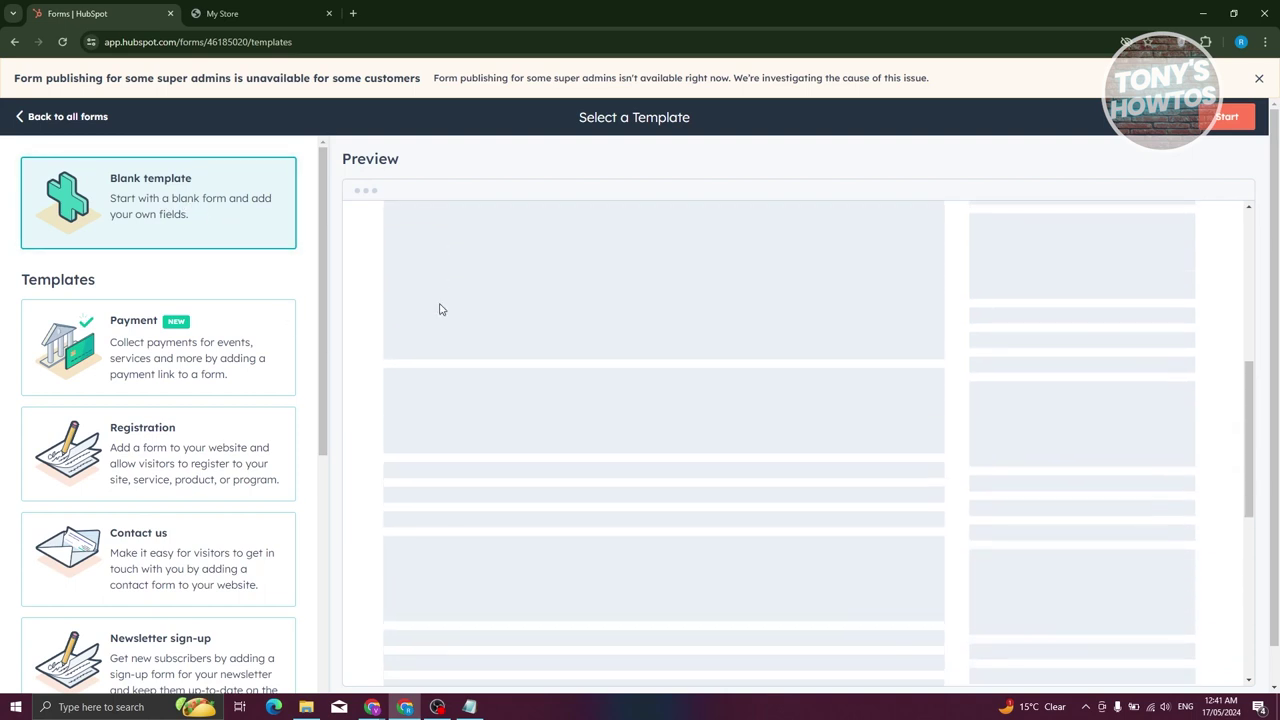
scroll(226, 414, "down", 2)
scroll(226, 411, "up", 2)
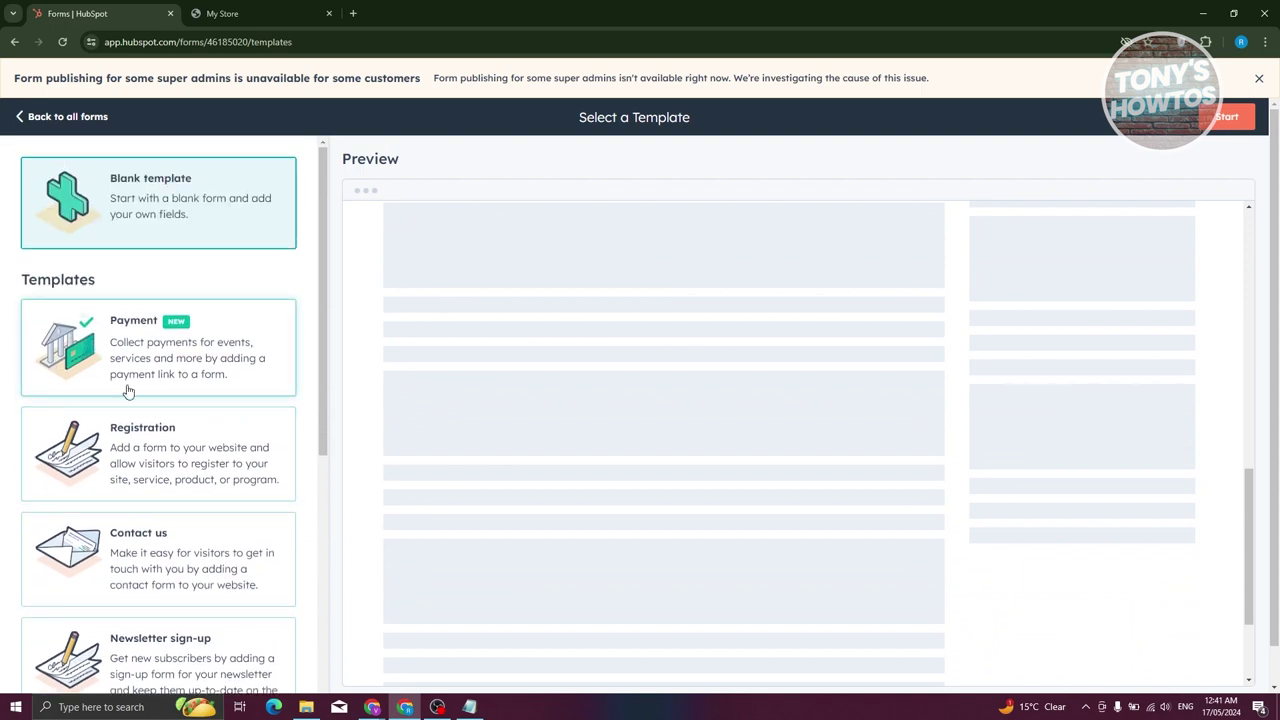
left_click(233, 364)
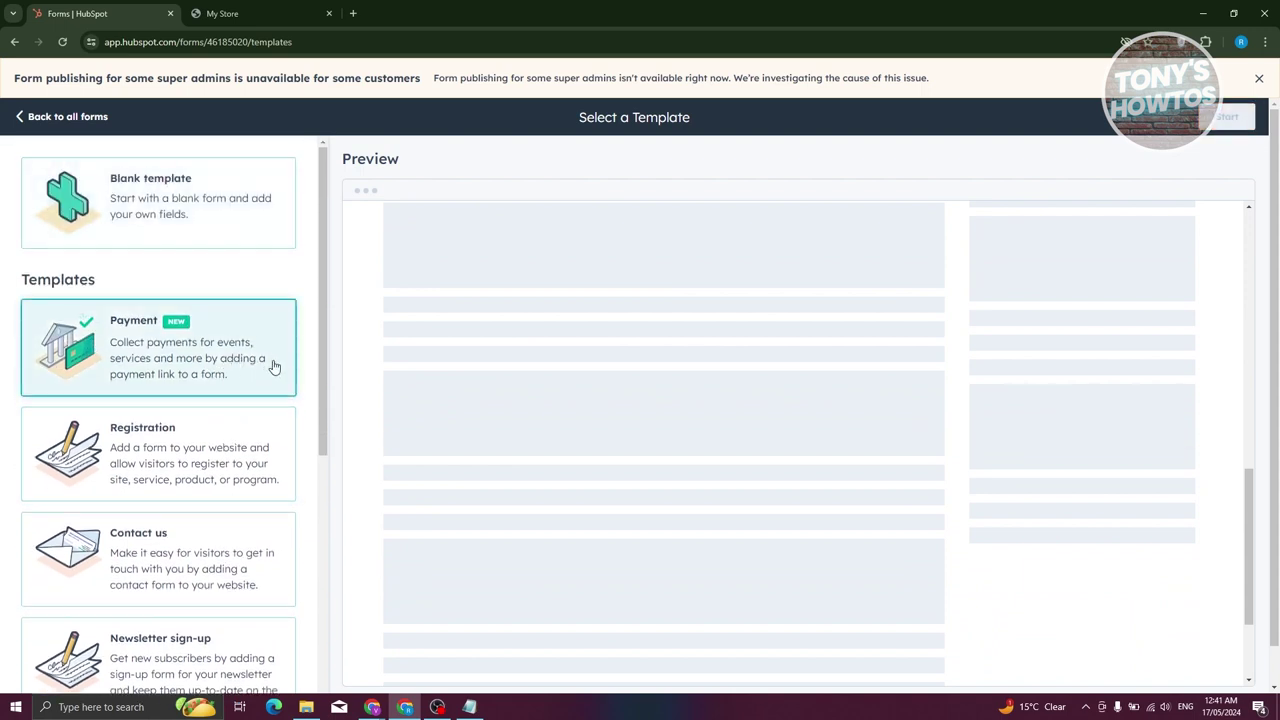
scroll(251, 491, "down", 1)
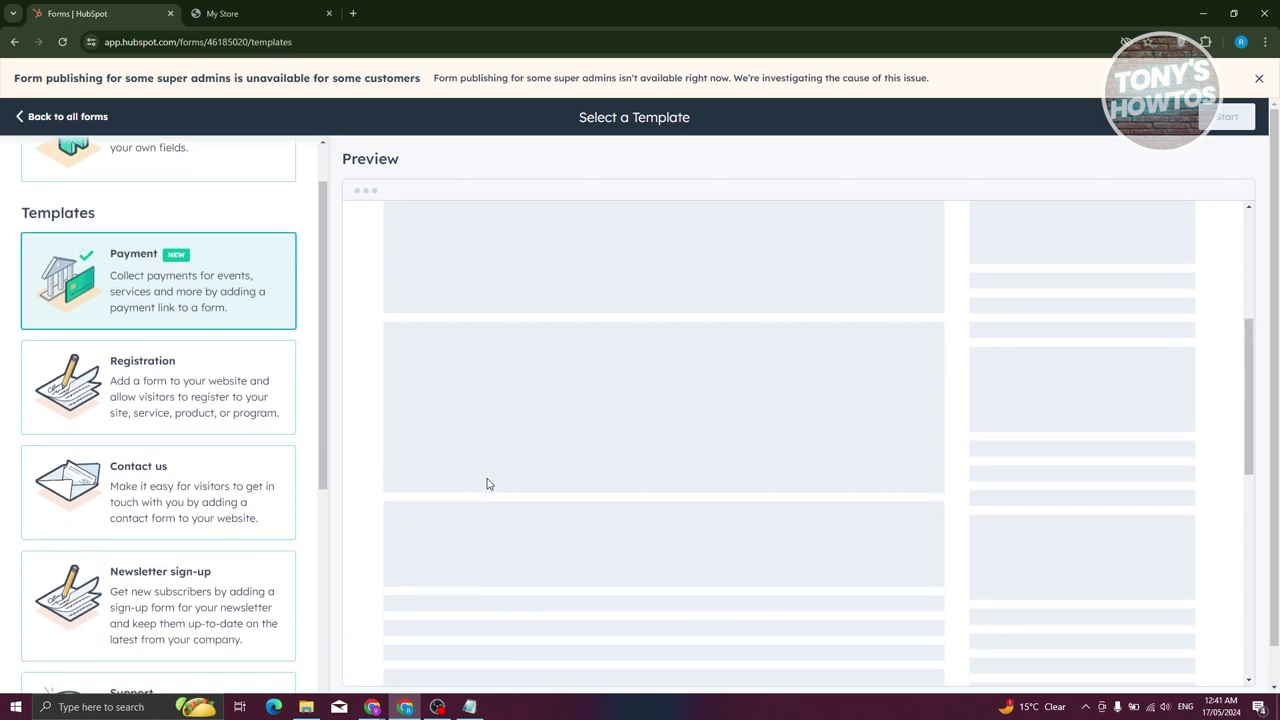
Step: Preview the Registration, Contact us and Newsletter sign-up templates one after another
left_click(260, 420)
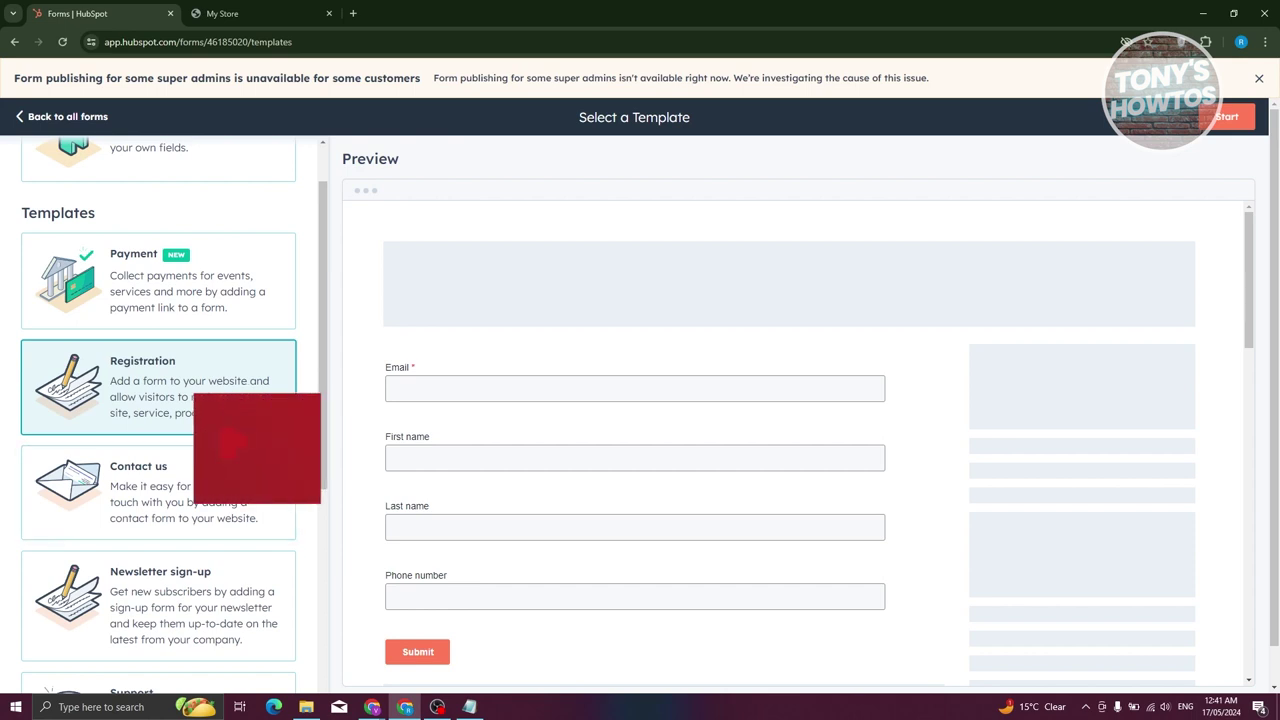
scroll(320, 458, "down", 1)
scroll(250, 430, "down", 1)
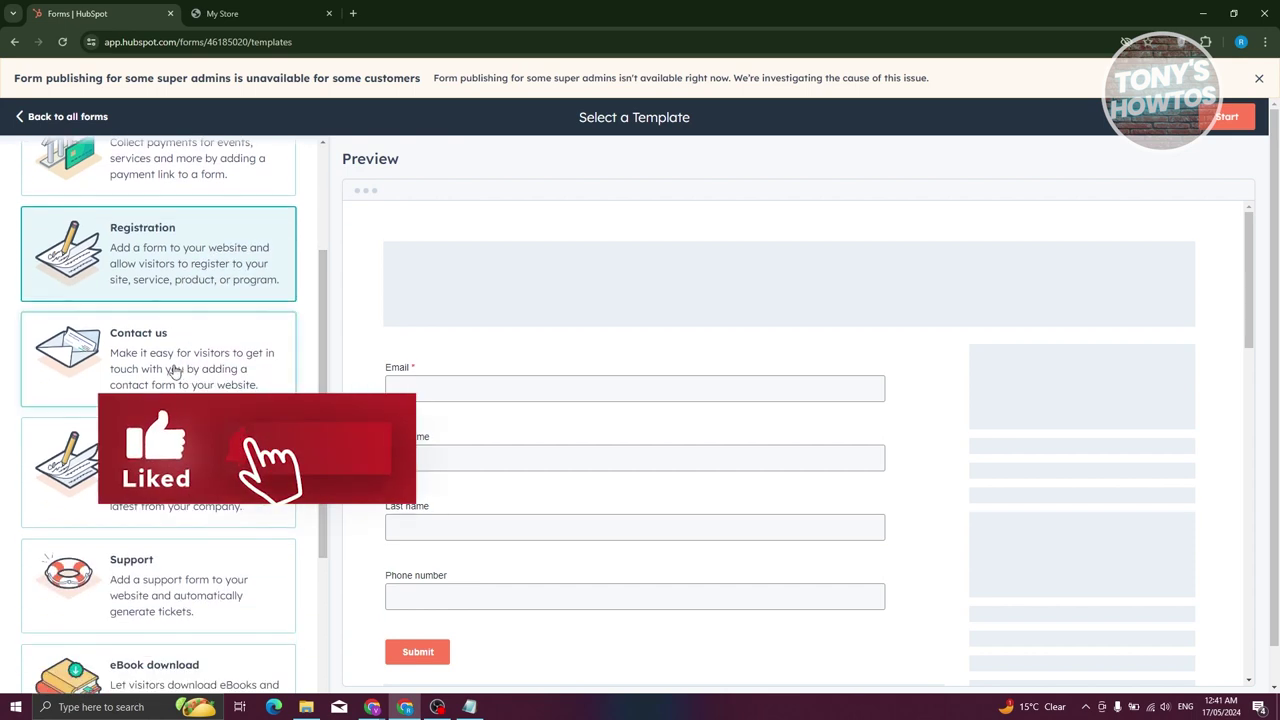
left_click(175, 362)
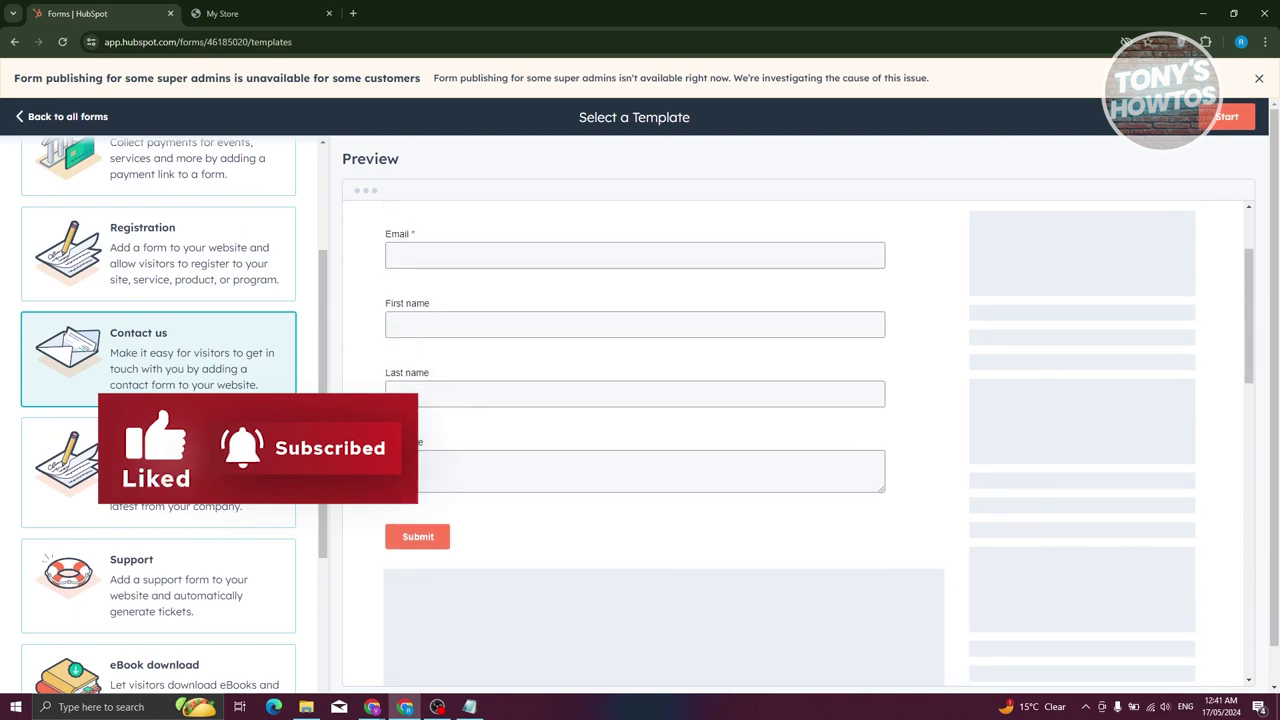
left_click(240, 484)
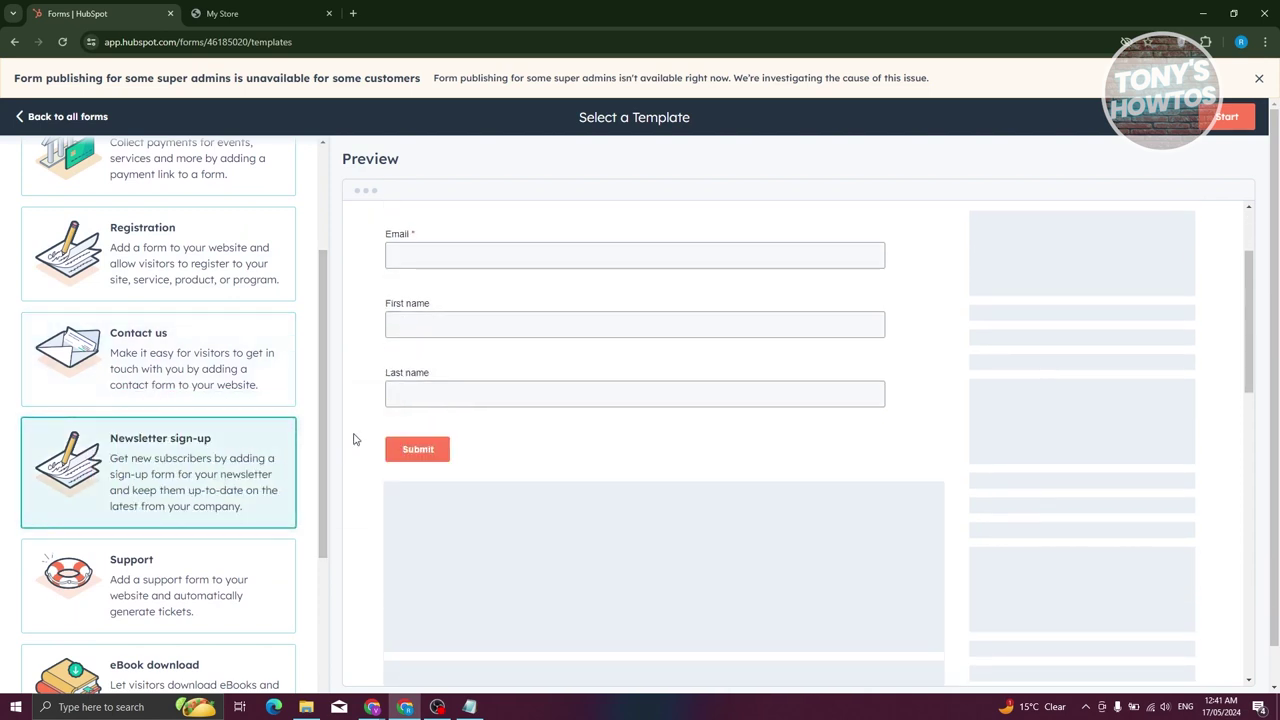
scroll(484, 360, "up", 2)
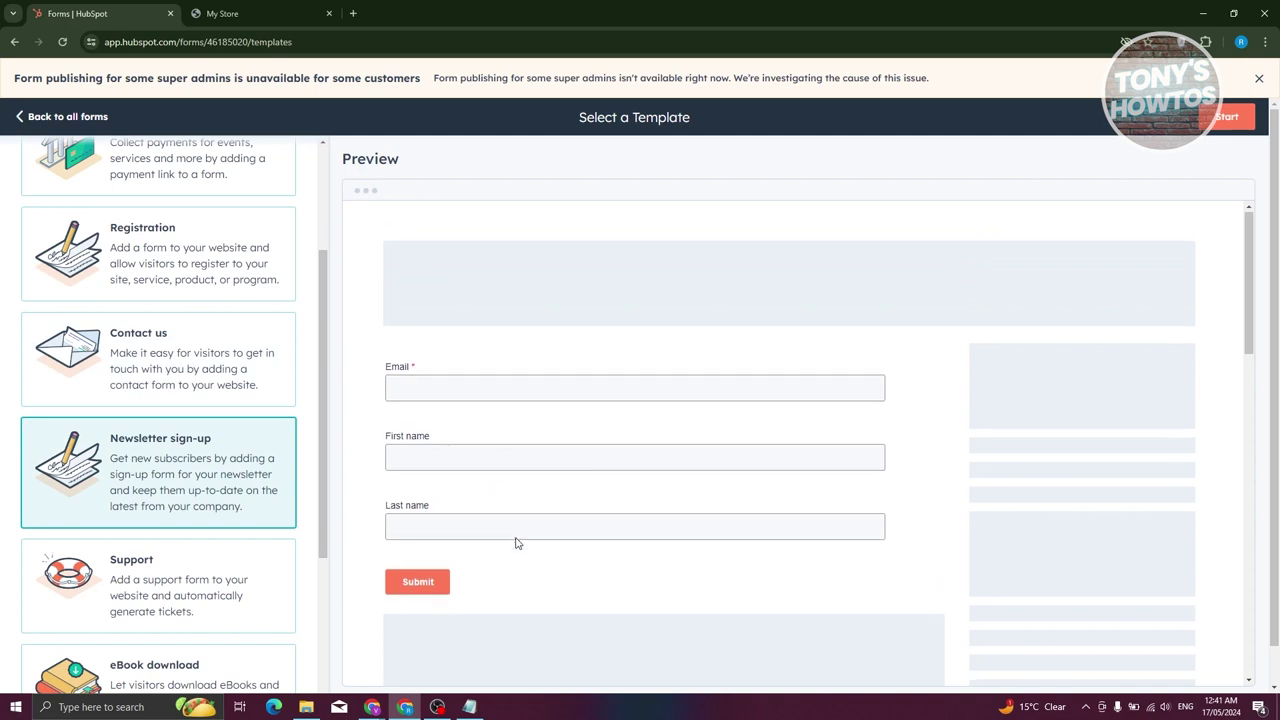
Step: Preview the Support and eBook download form templates
scroll(514, 543, "down", 1)
scroll(234, 523, "down", 2)
left_click(214, 388)
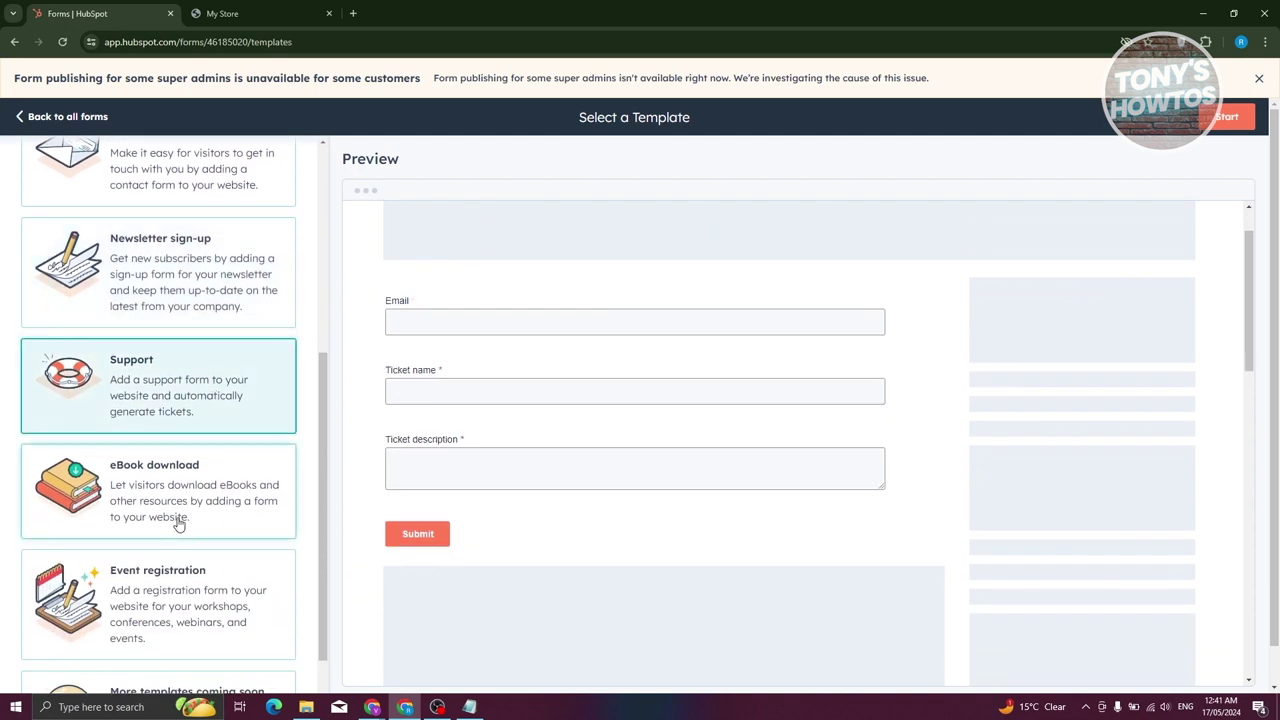
left_click(134, 518)
scroll(135, 515, "up", 1)
scroll(137, 515, "up", 2)
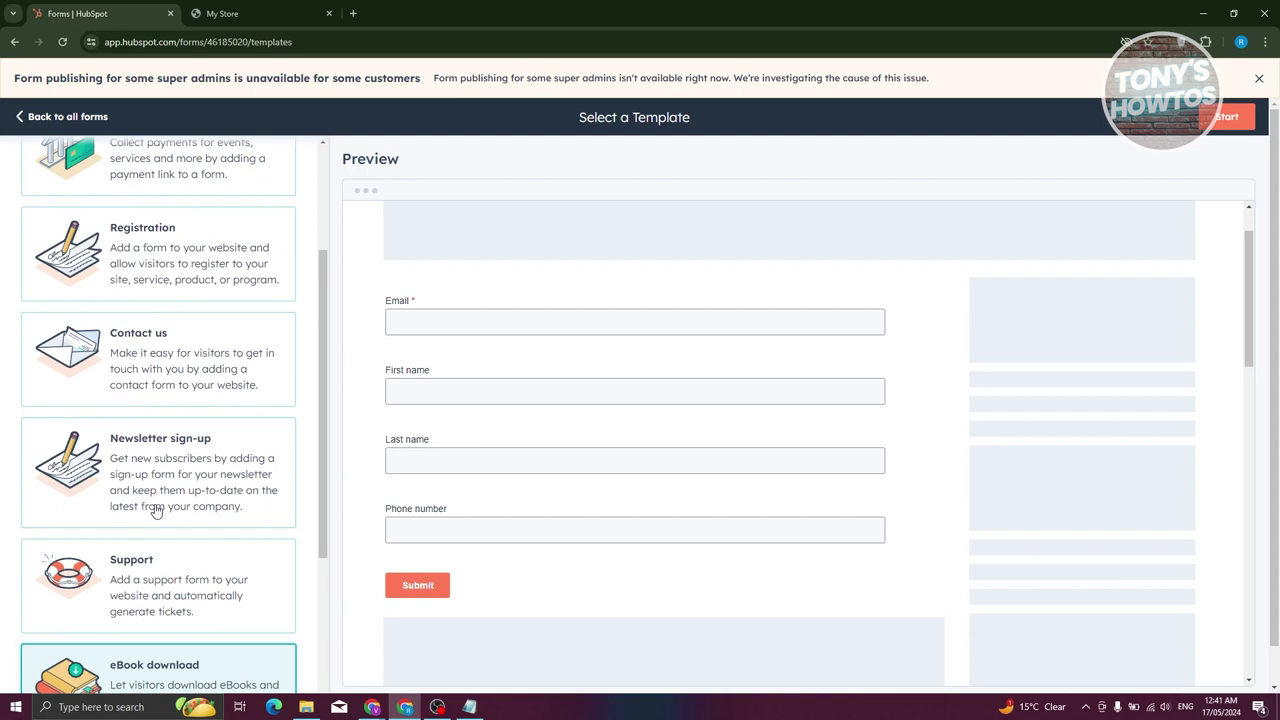
Step: Start a new form from the Contact us template and skip the guided tour
left_click(197, 361)
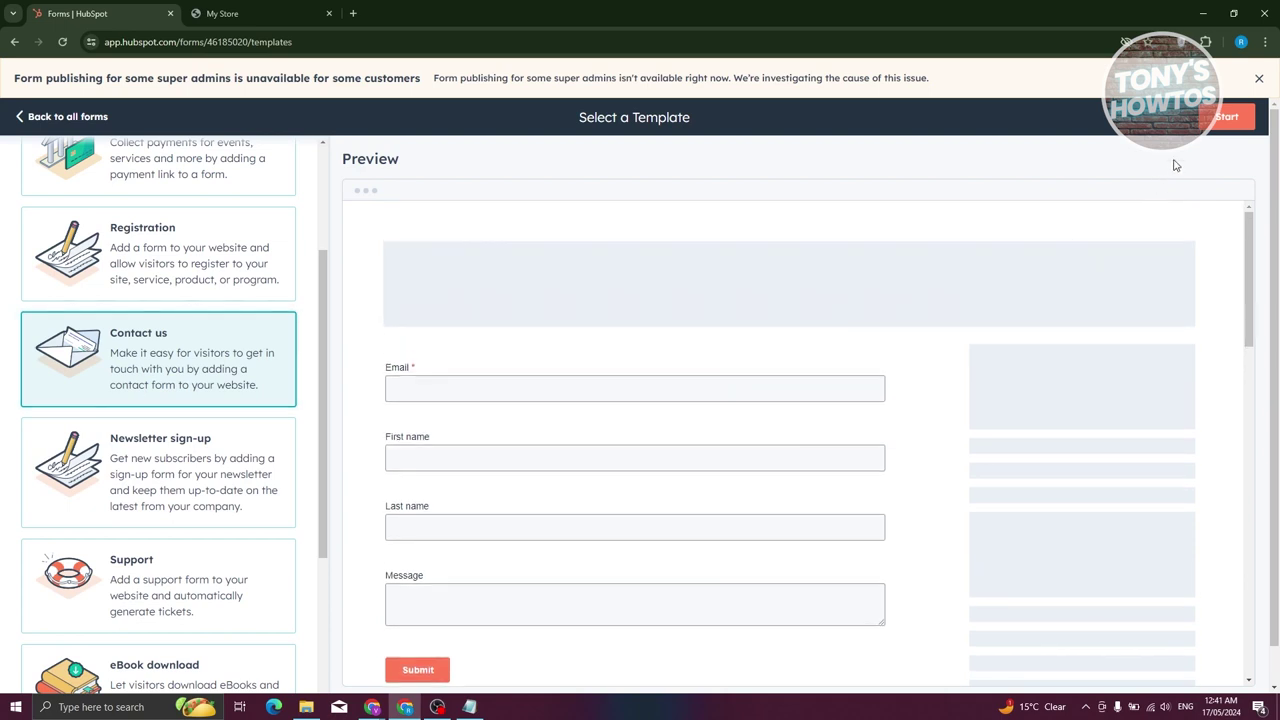
left_click(1232, 122)
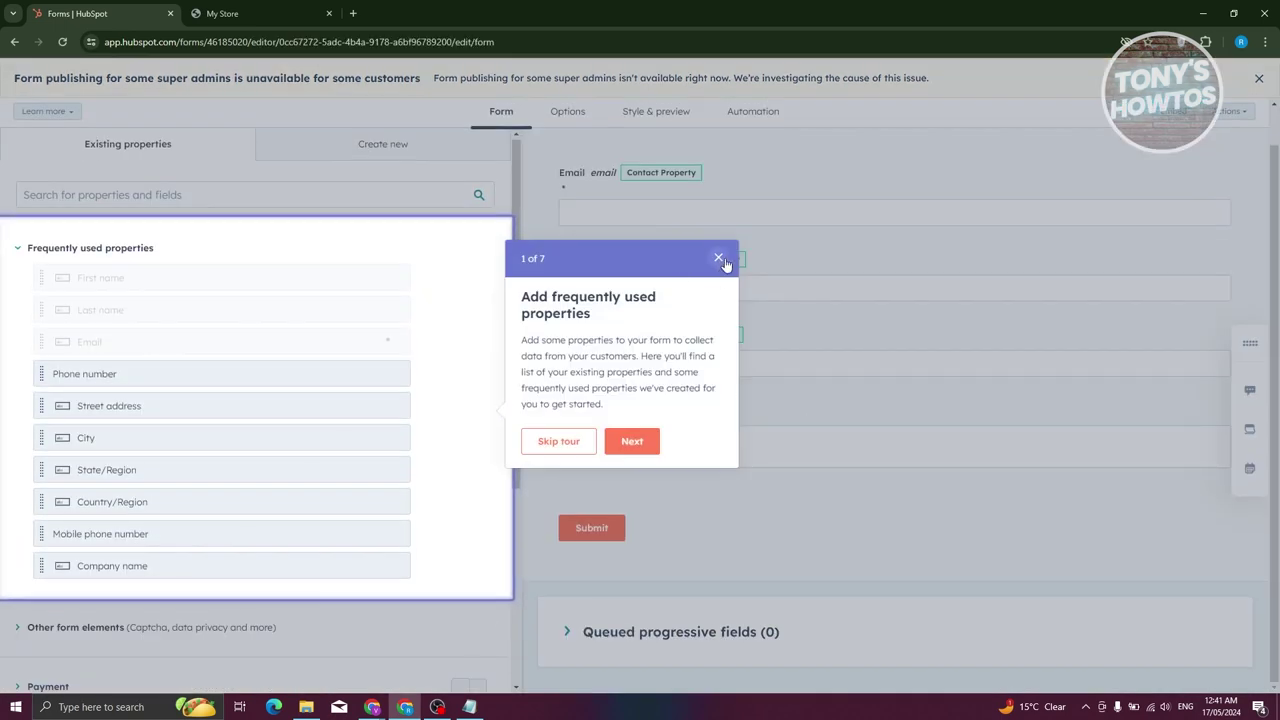
left_click(562, 443)
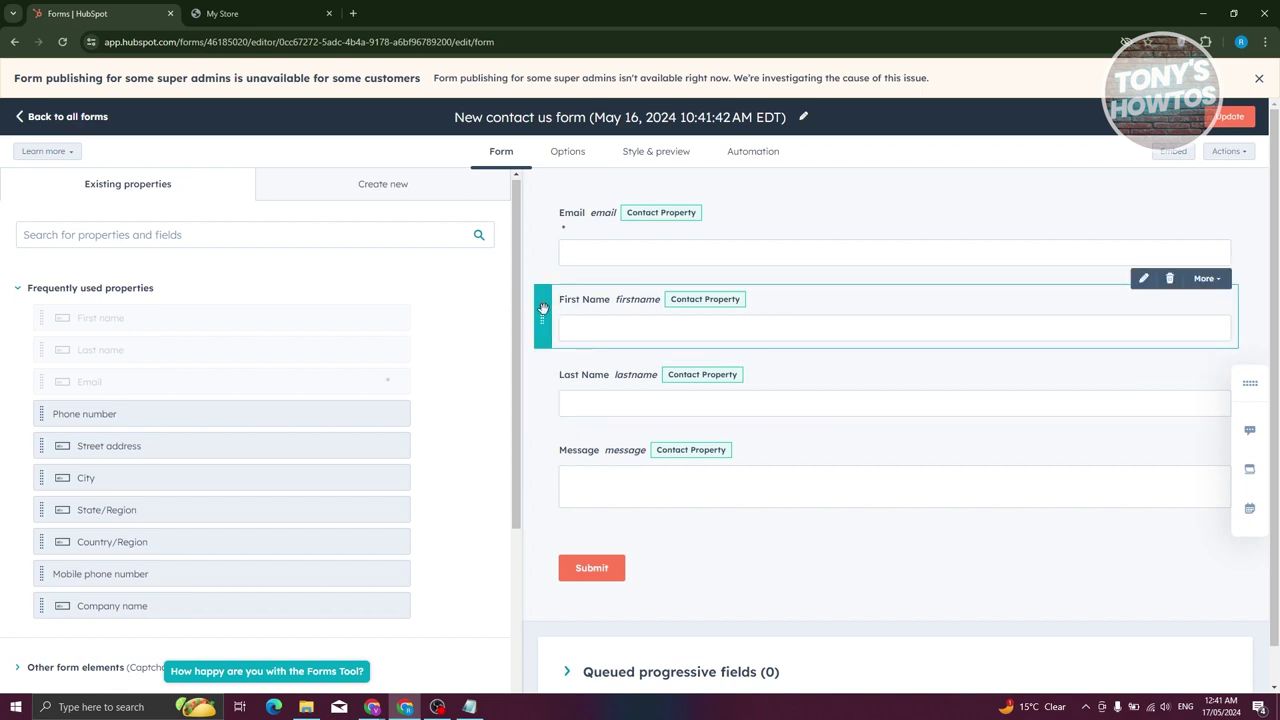
Step: Try reordering the form by moving First Name below Last Name, and return it to its place above Last Name
left_click_drag(542, 309, 580, 436)
left_click_drag(543, 392, 600, 390)
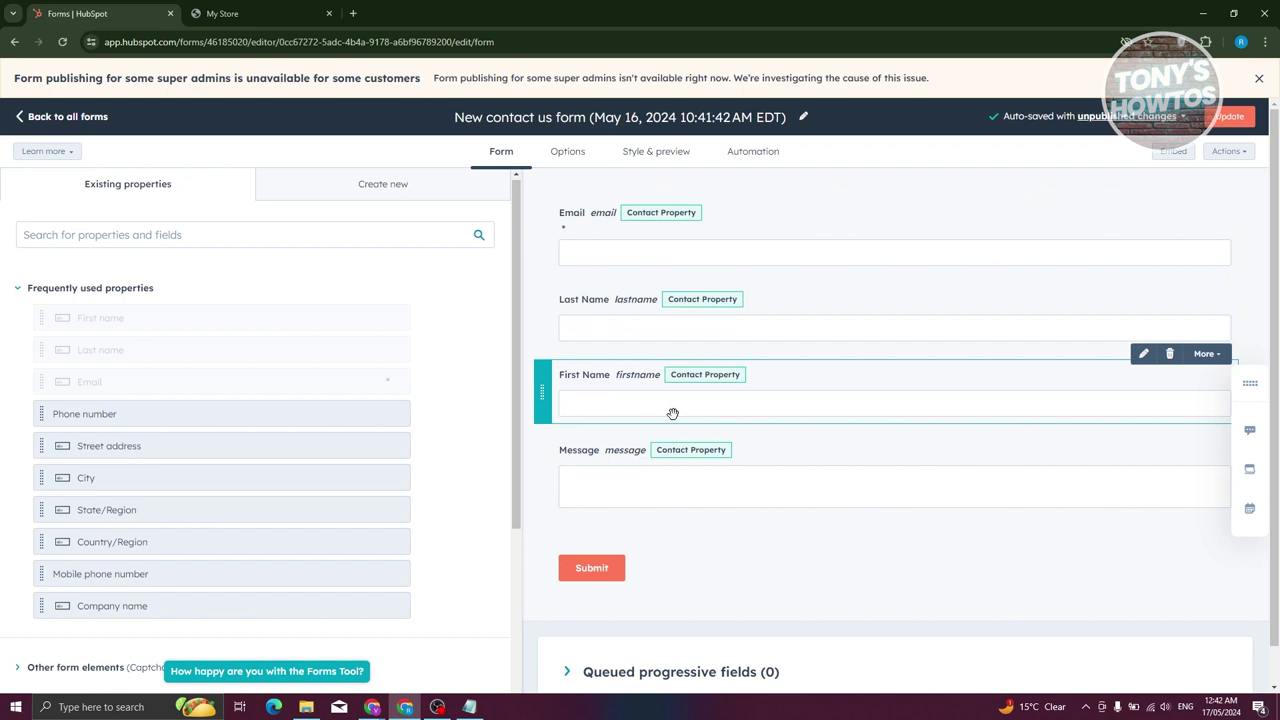
left_click_drag(541, 393, 590, 292)
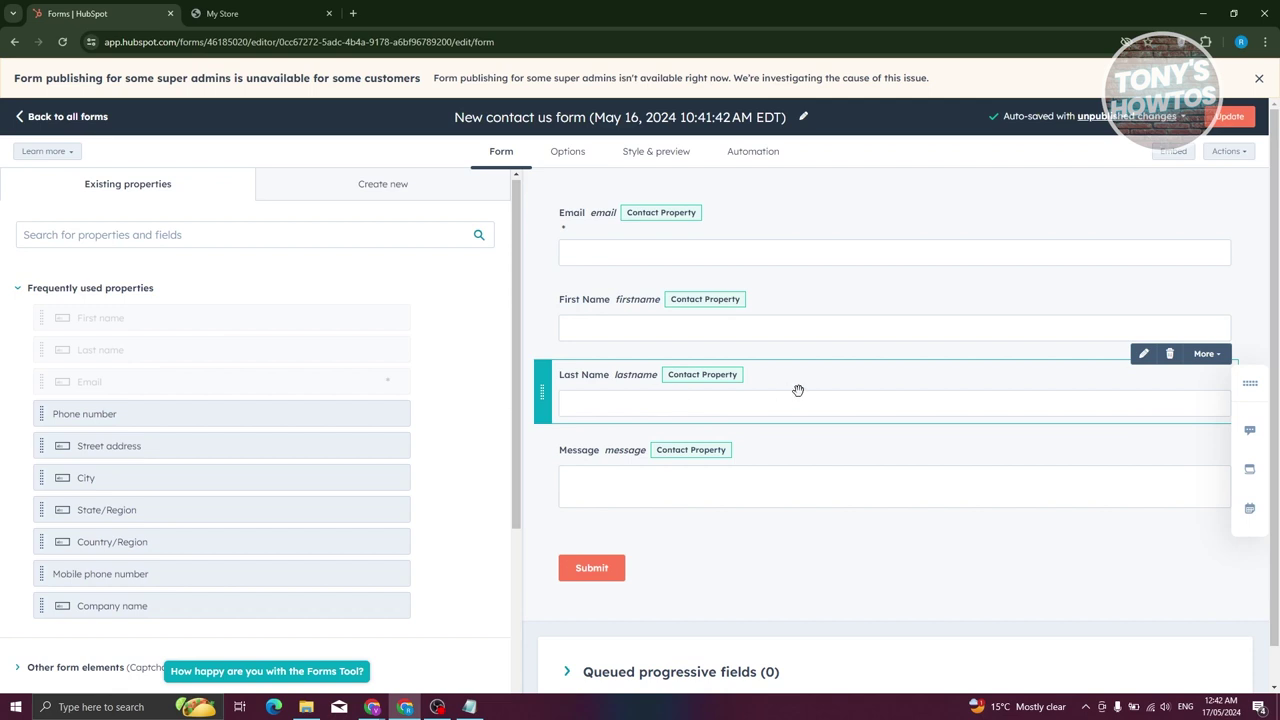
left_click_drag(537, 390, 577, 400)
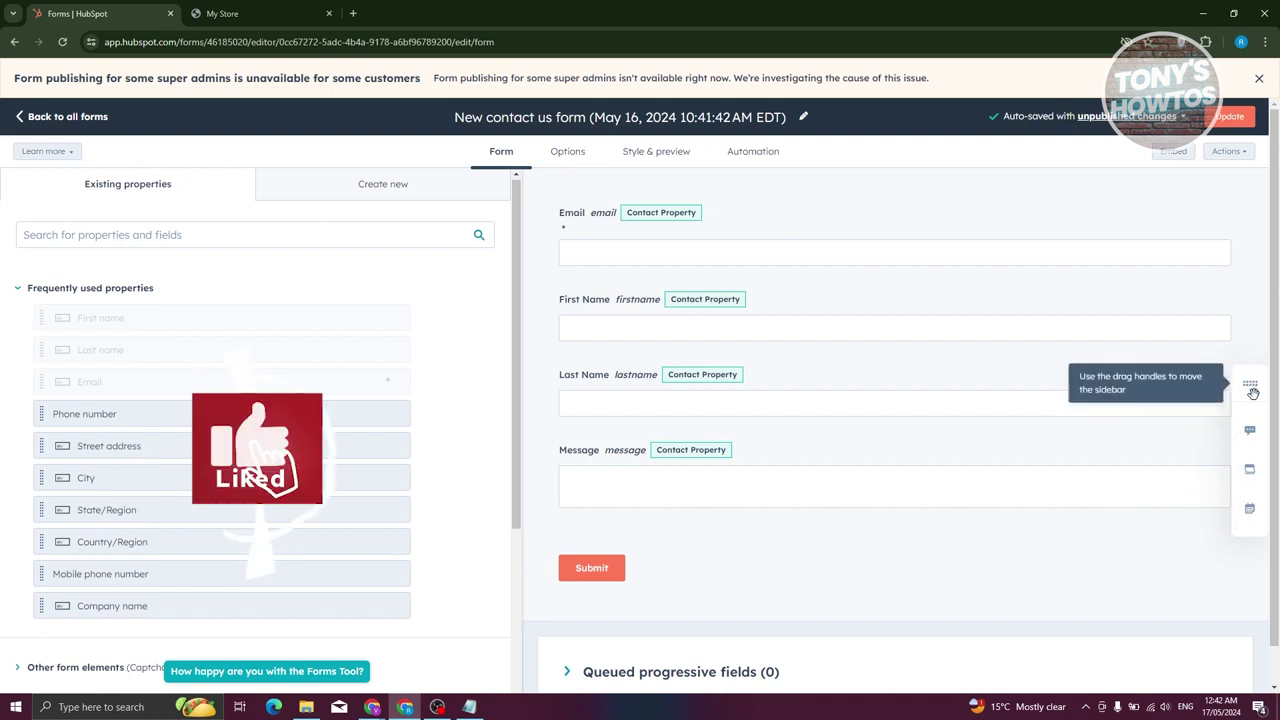
Step: Add the Phone number property to the form from the frequently used properties and return to the property list
scroll(450, 440, "down", 2)
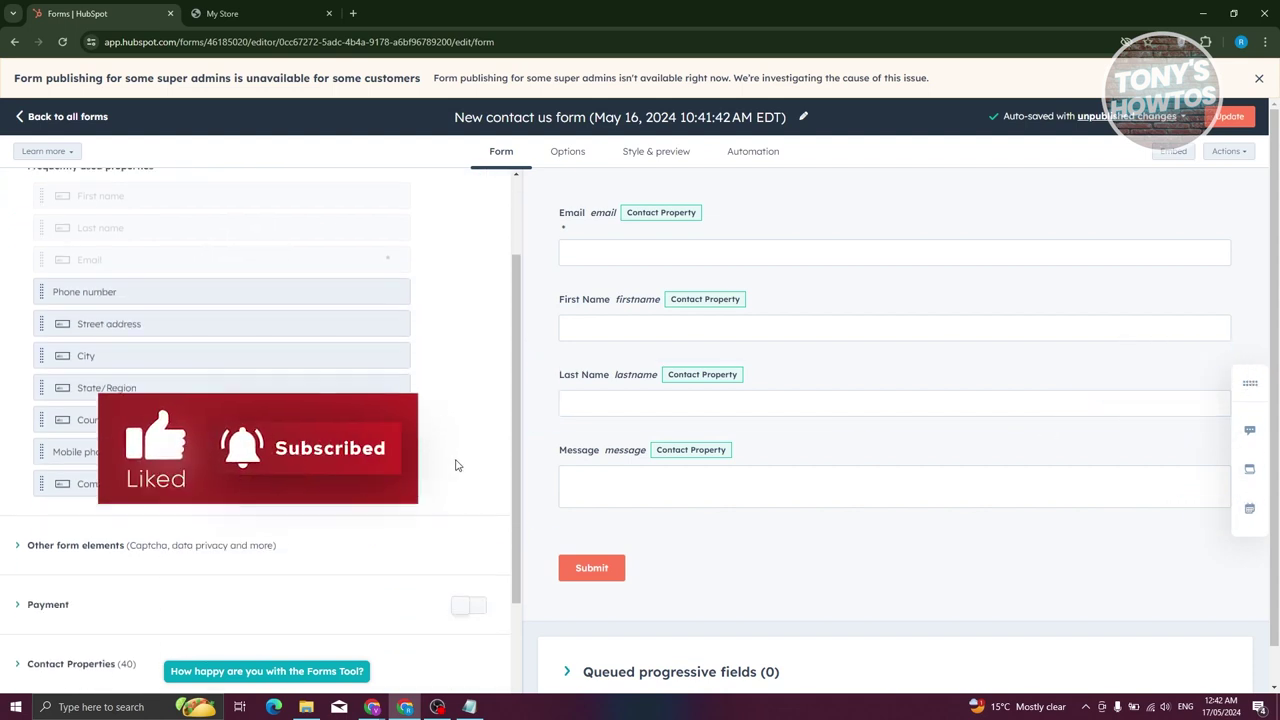
scroll(157, 374, "up", 2)
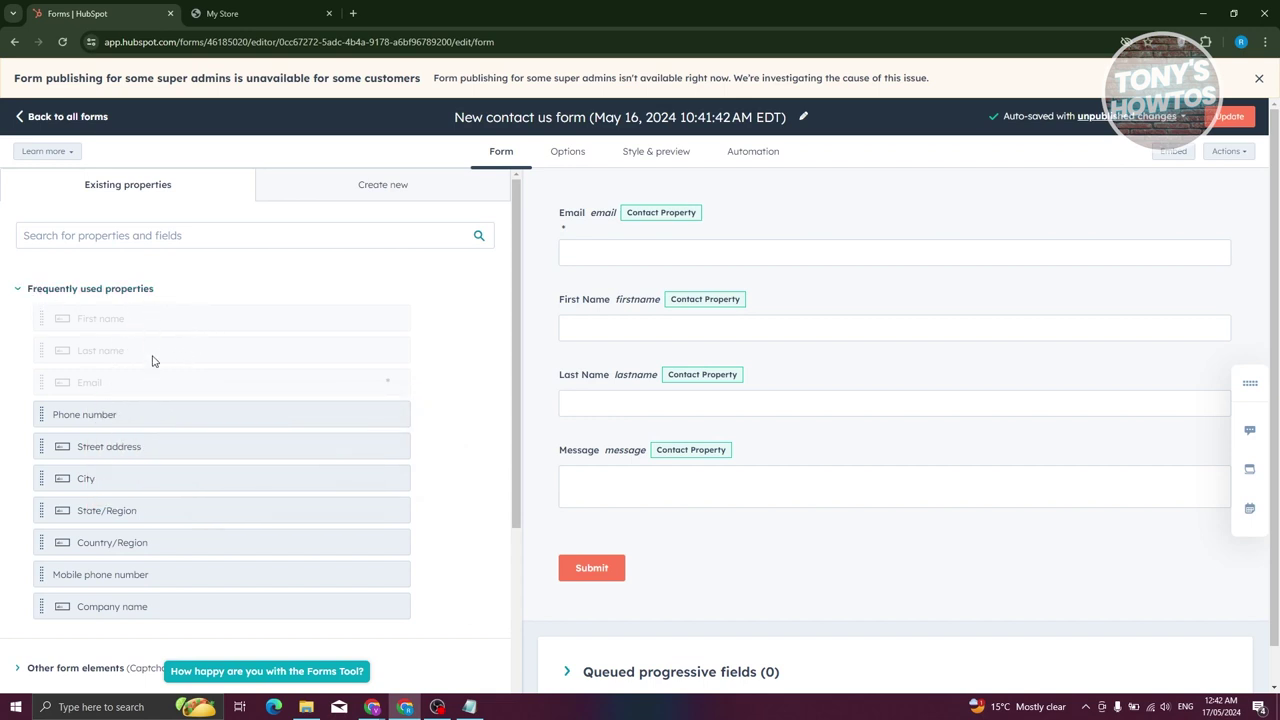
left_click(182, 414)
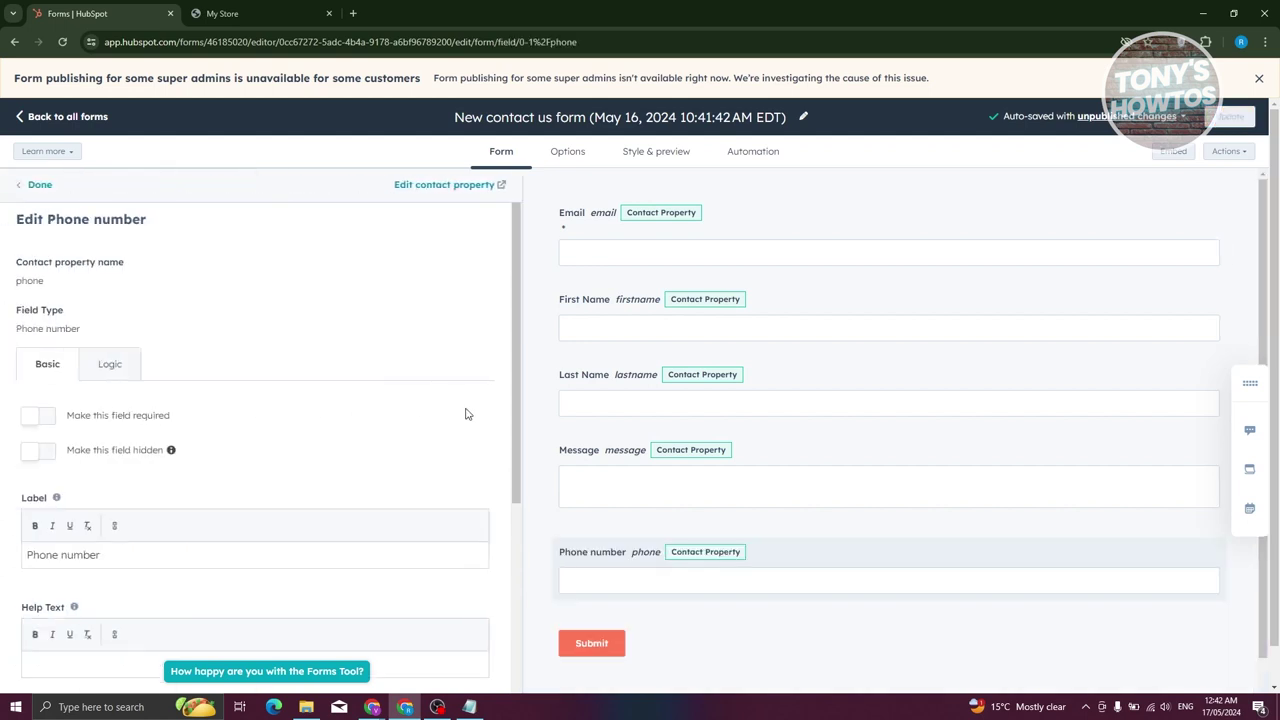
left_click(545, 412)
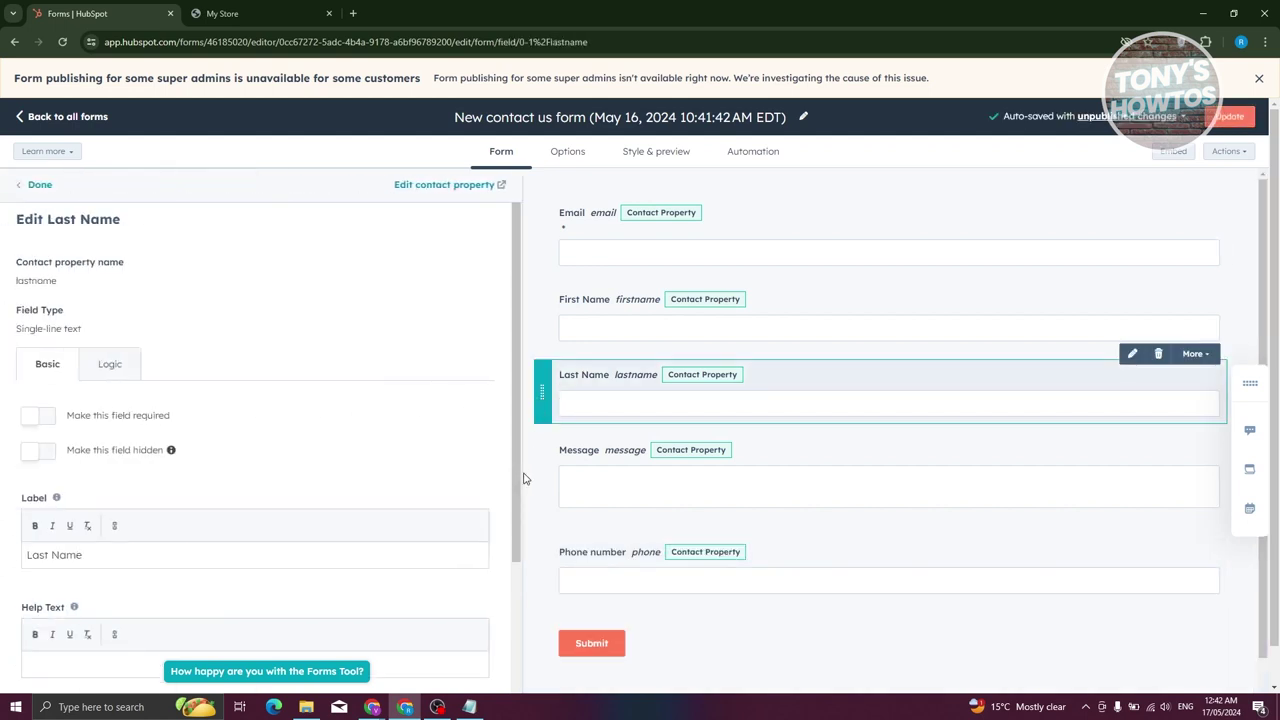
left_click(34, 188)
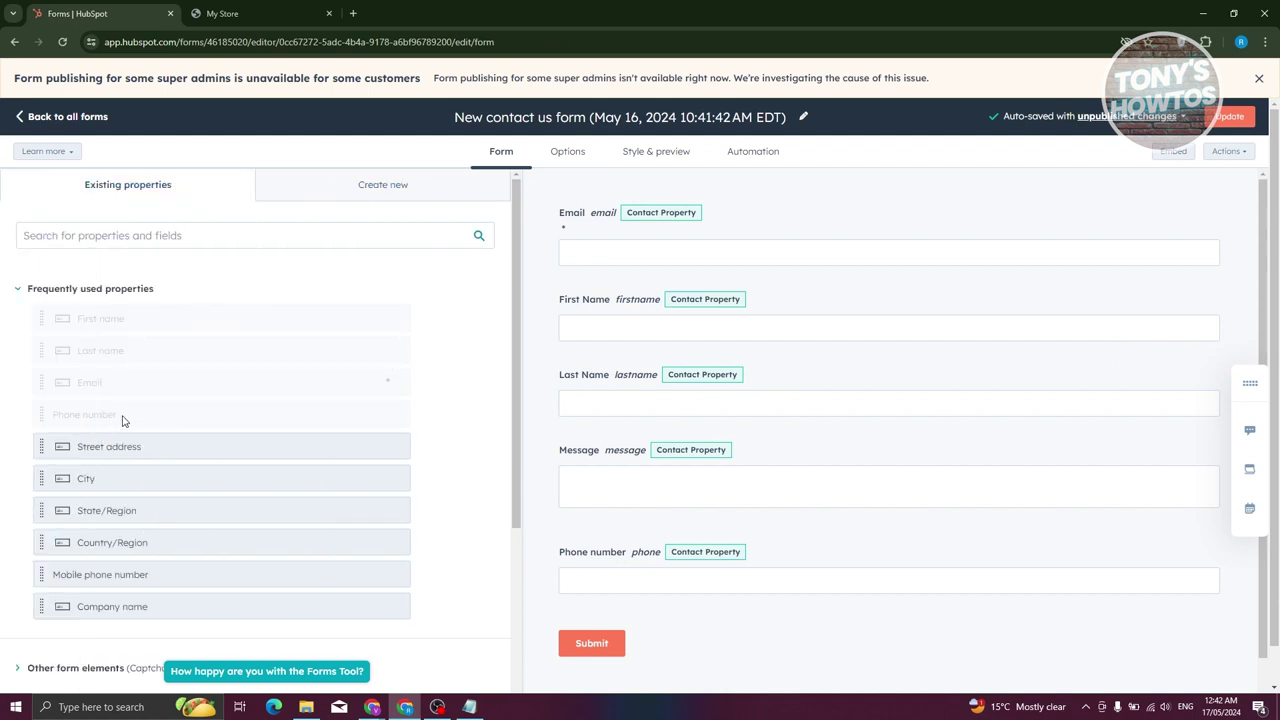
Step: Add the Street address property to the form, review its basic field settings, and close the field editor
left_click(40, 449)
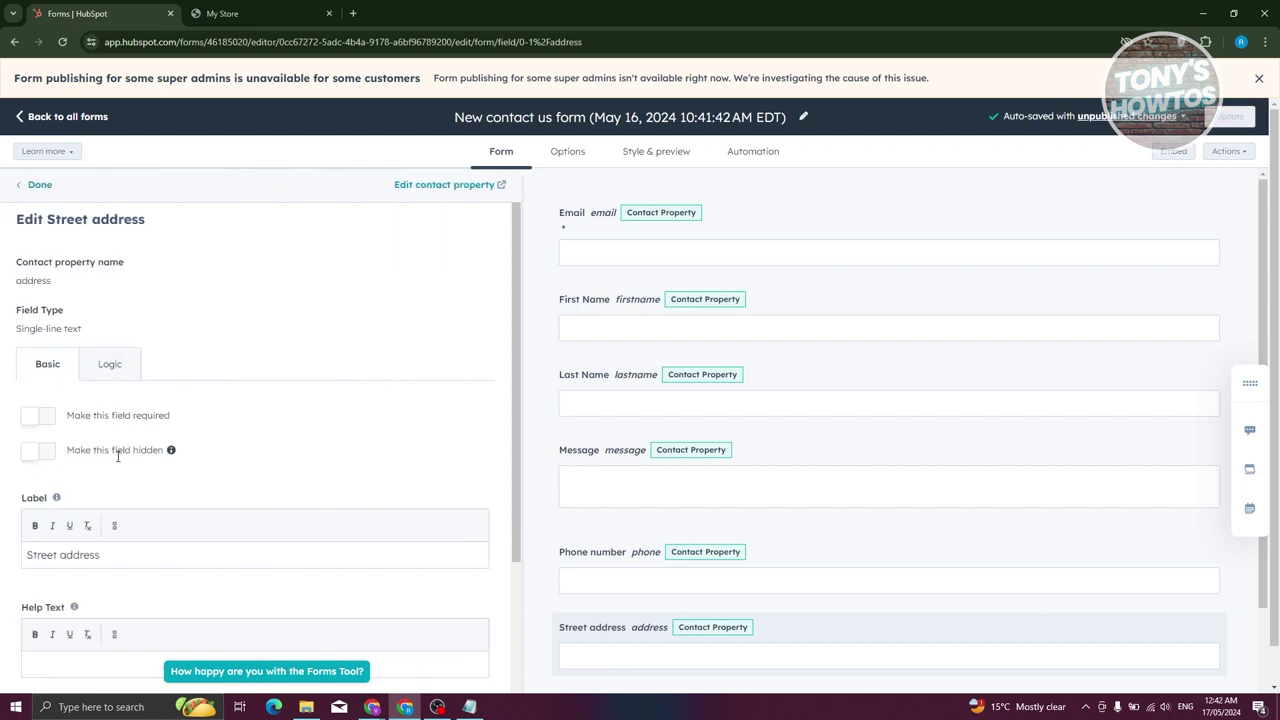
scroll(701, 468, "down", 2)
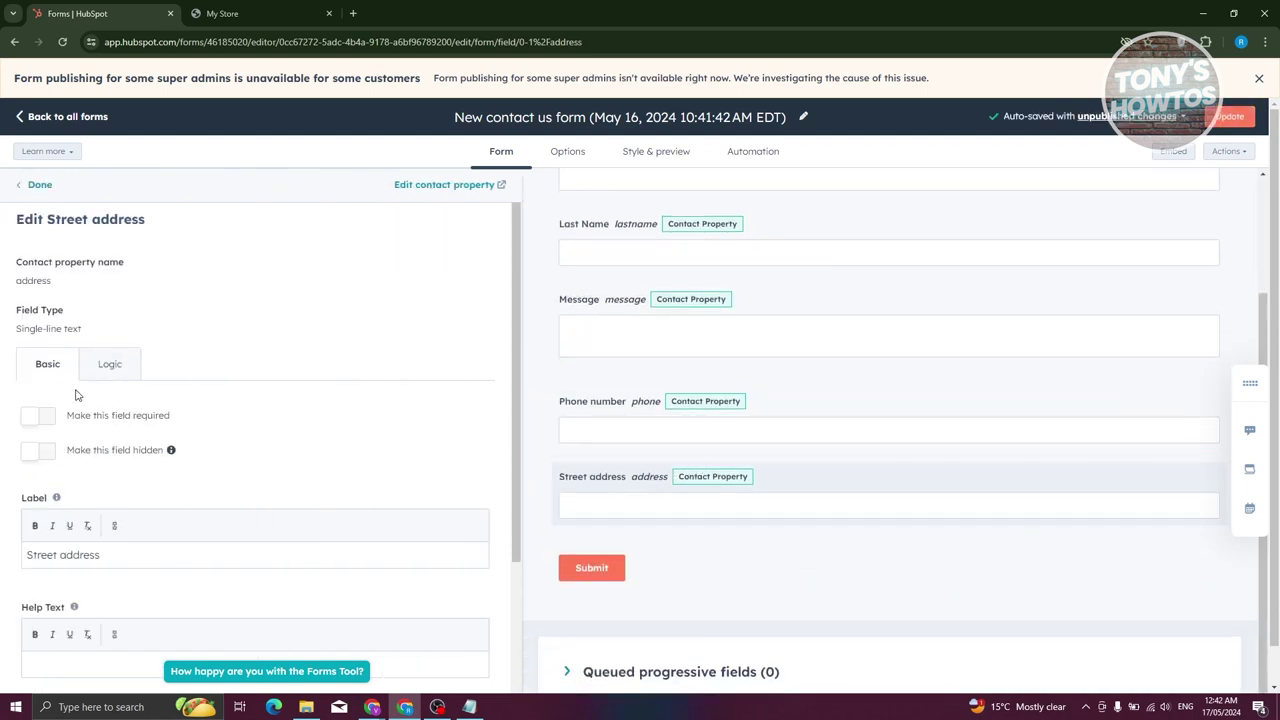
scroll(266, 432, "down", 1)
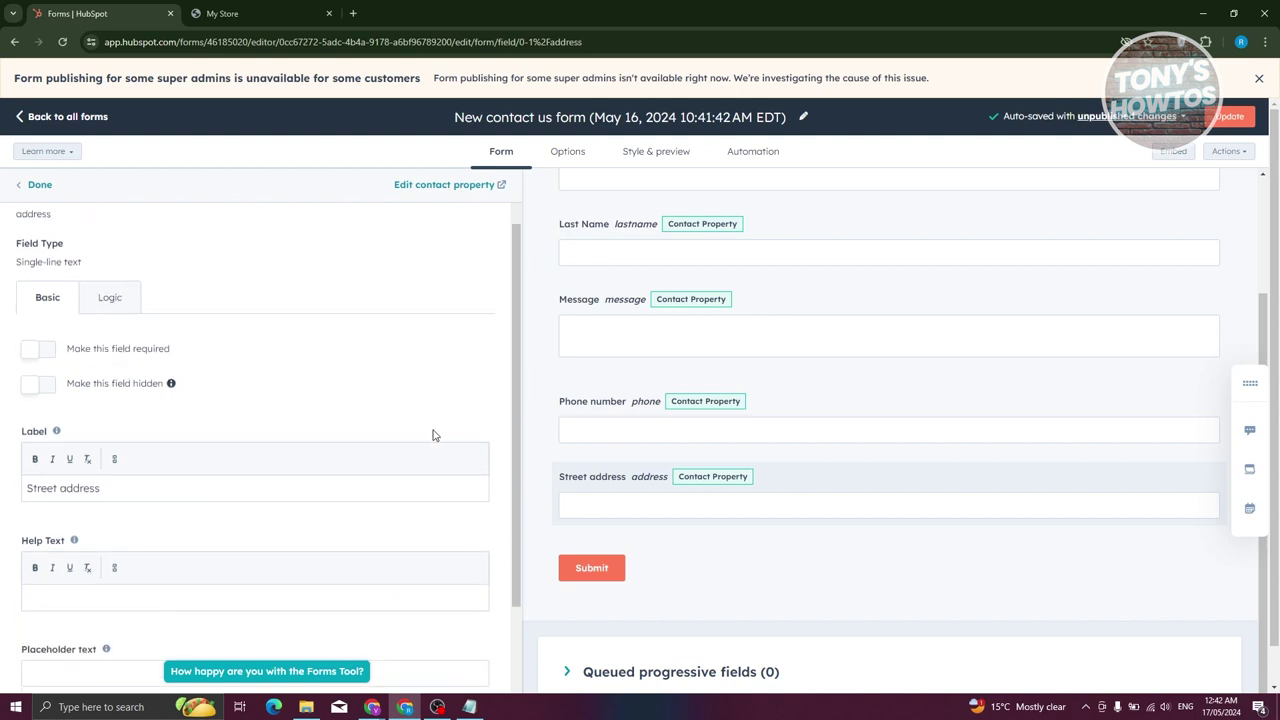
scroll(443, 426, "down", 3)
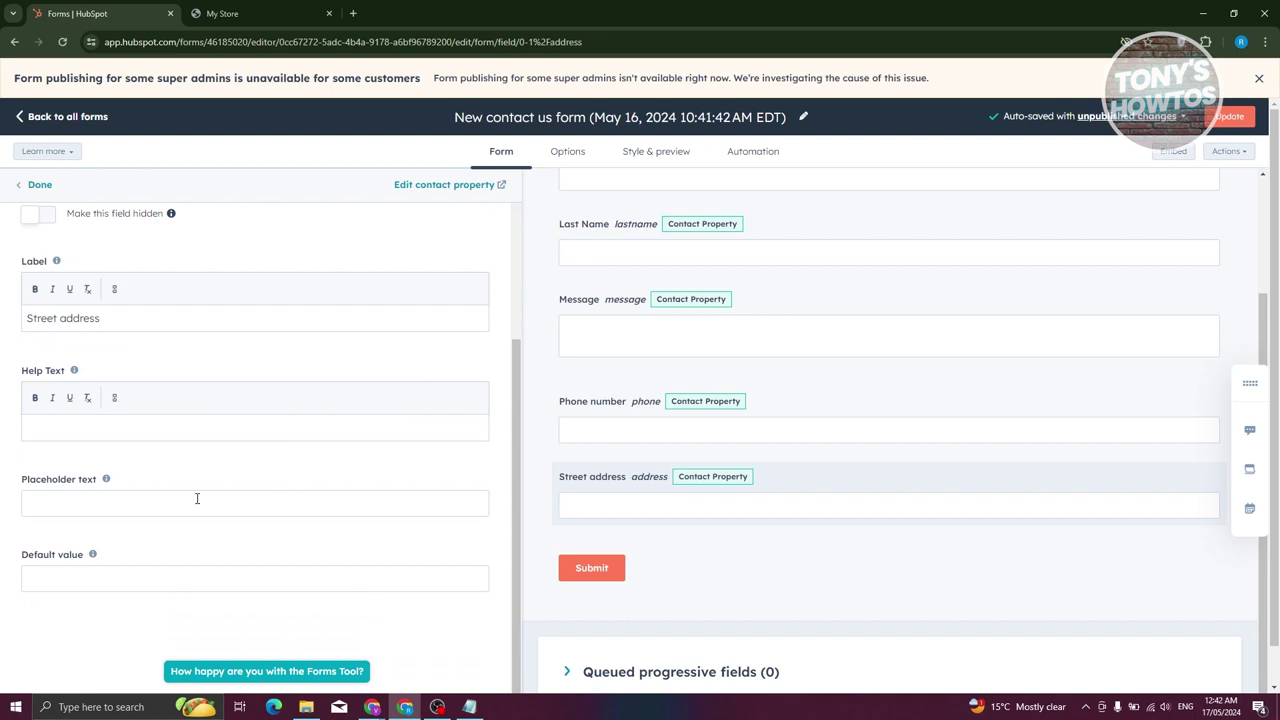
scroll(145, 482, "up", 4)
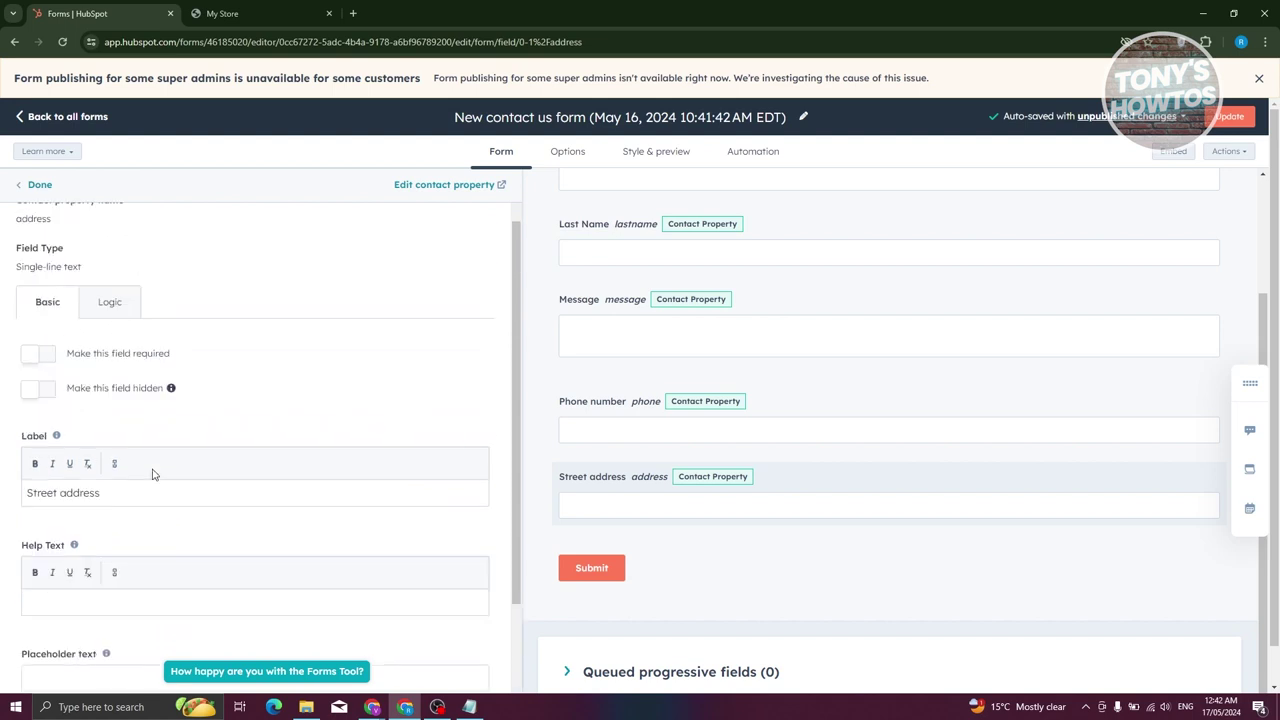
left_click(33, 184)
Step: Look through the remaining property groups and expand Ticket Properties to examine its fields
scroll(323, 528, "down", 4)
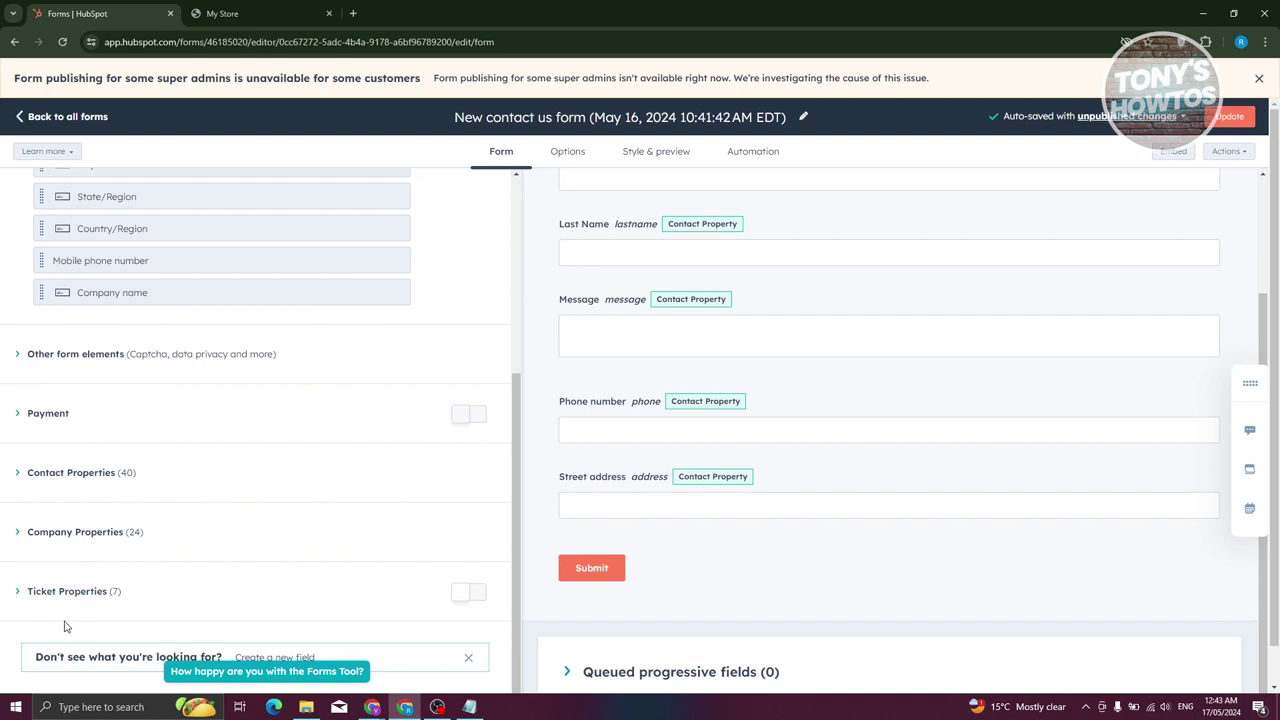
left_click(28, 595)
scroll(337, 463, "down", 3)
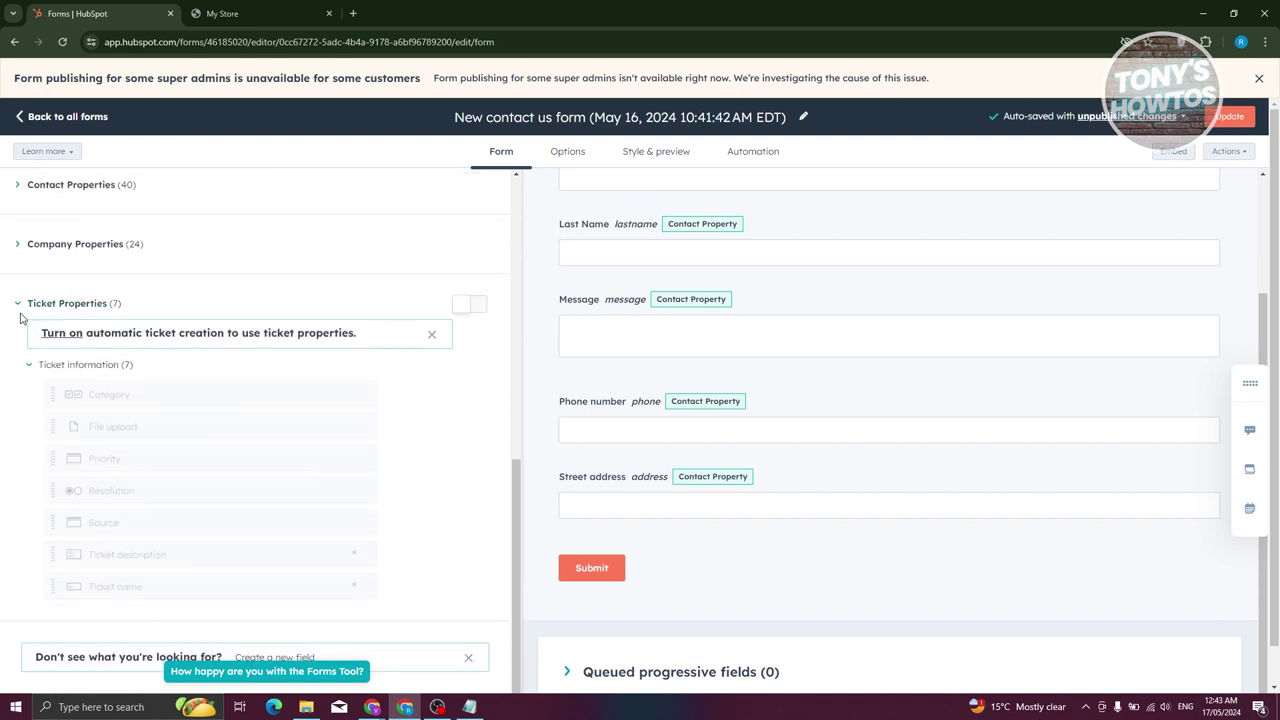
Step: Submit the contact us form update for review and publish it
scroll(983, 452, "up", 2)
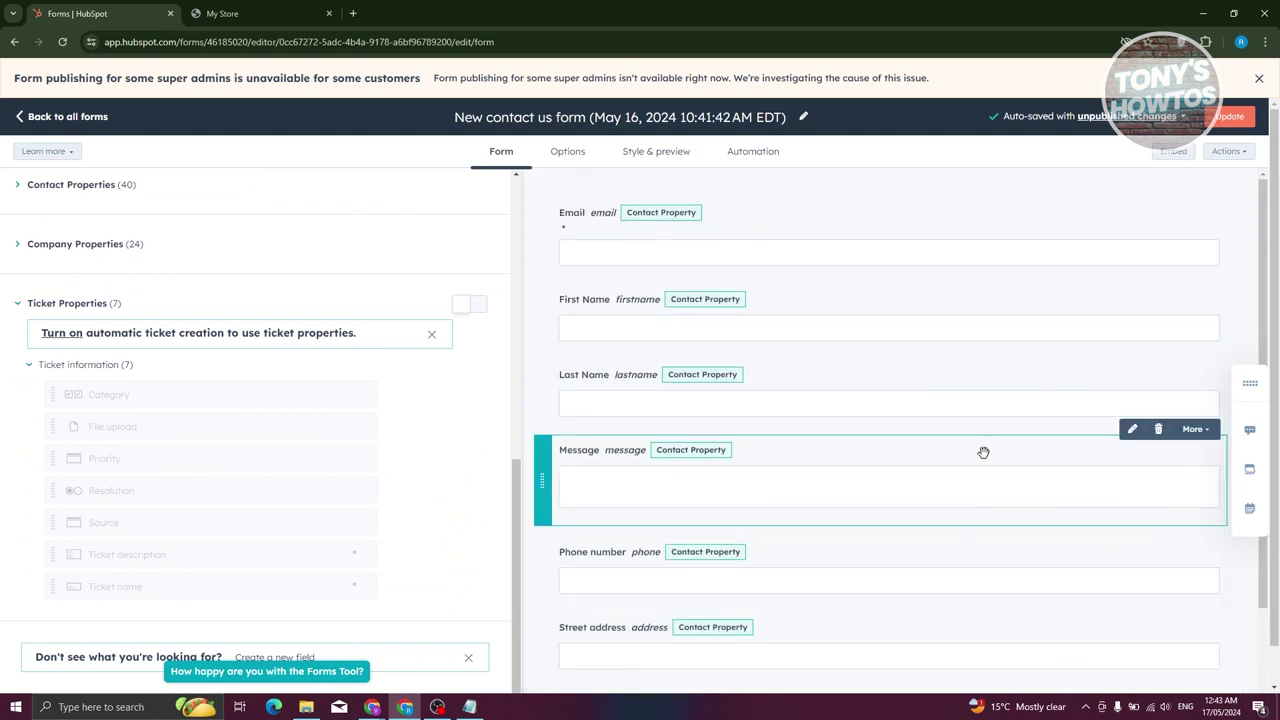
left_click(1228, 117)
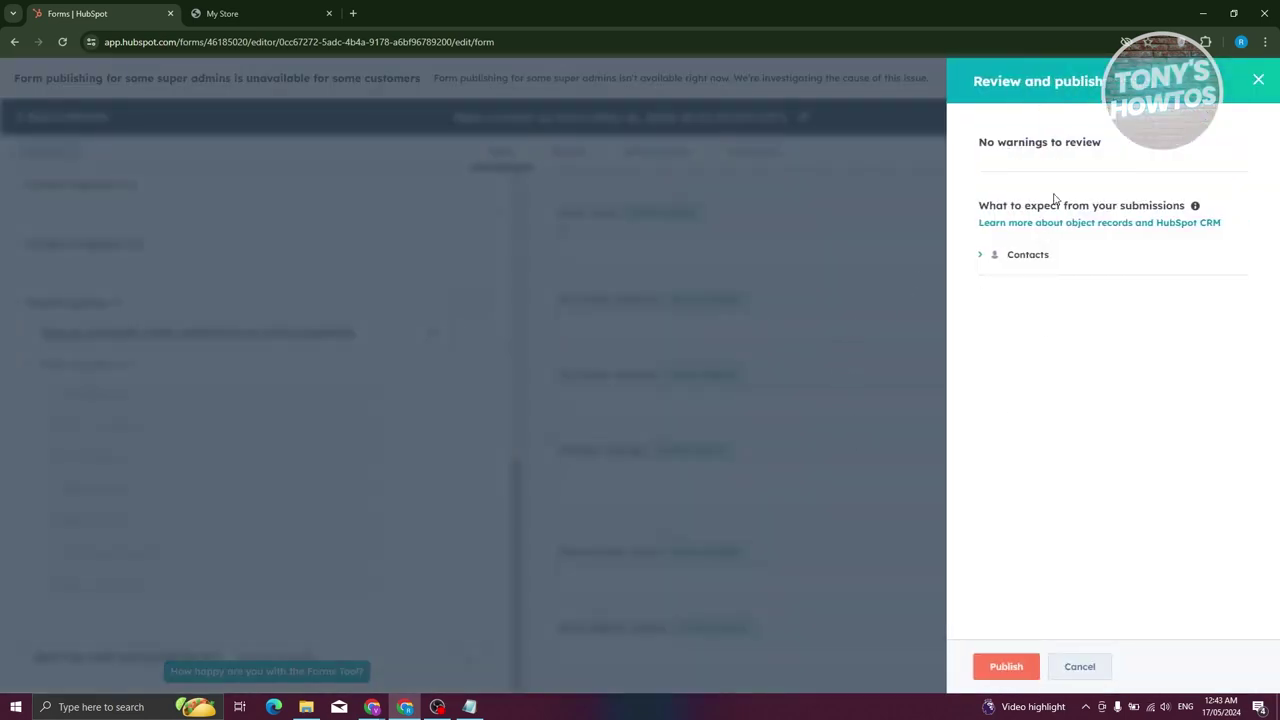
left_click(988, 668)
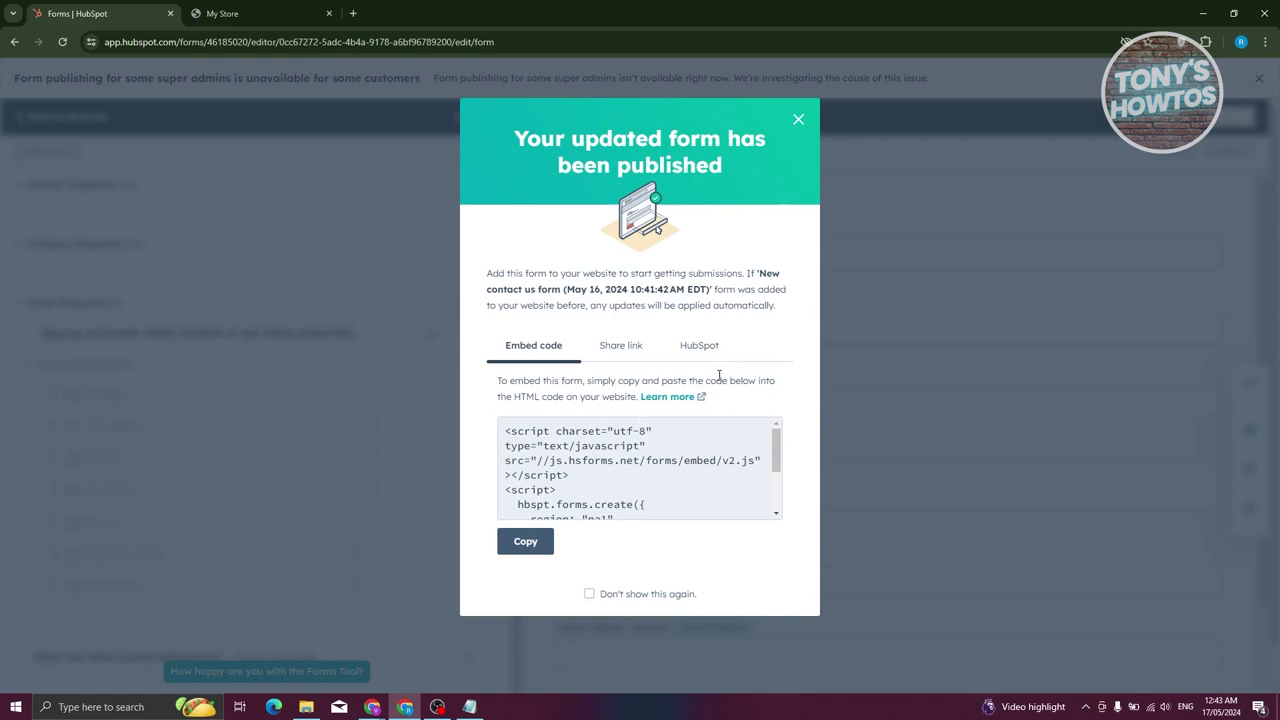
Step: Highlight the published form's entire embed code, and show its share link
scroll(657, 483, "down", 3)
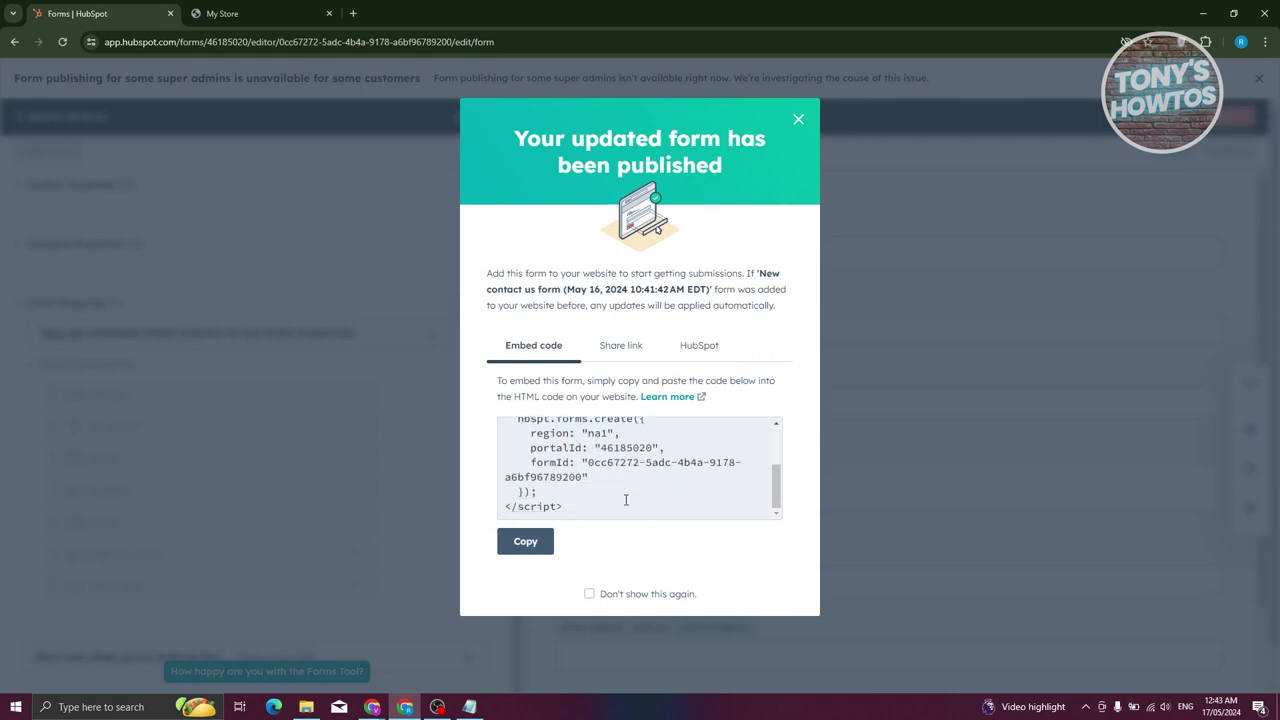
left_click_drag(626, 500, 490, 426)
scroll(558, 460, "up", 3)
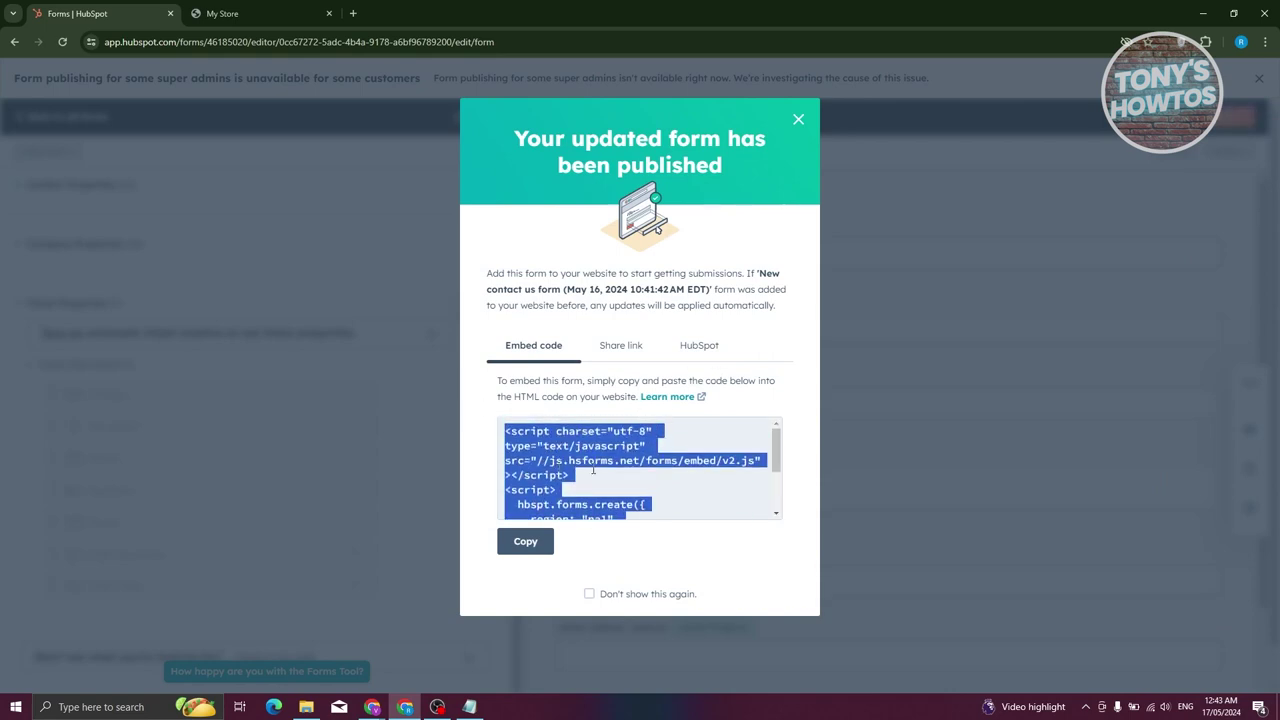
left_click(620, 350)
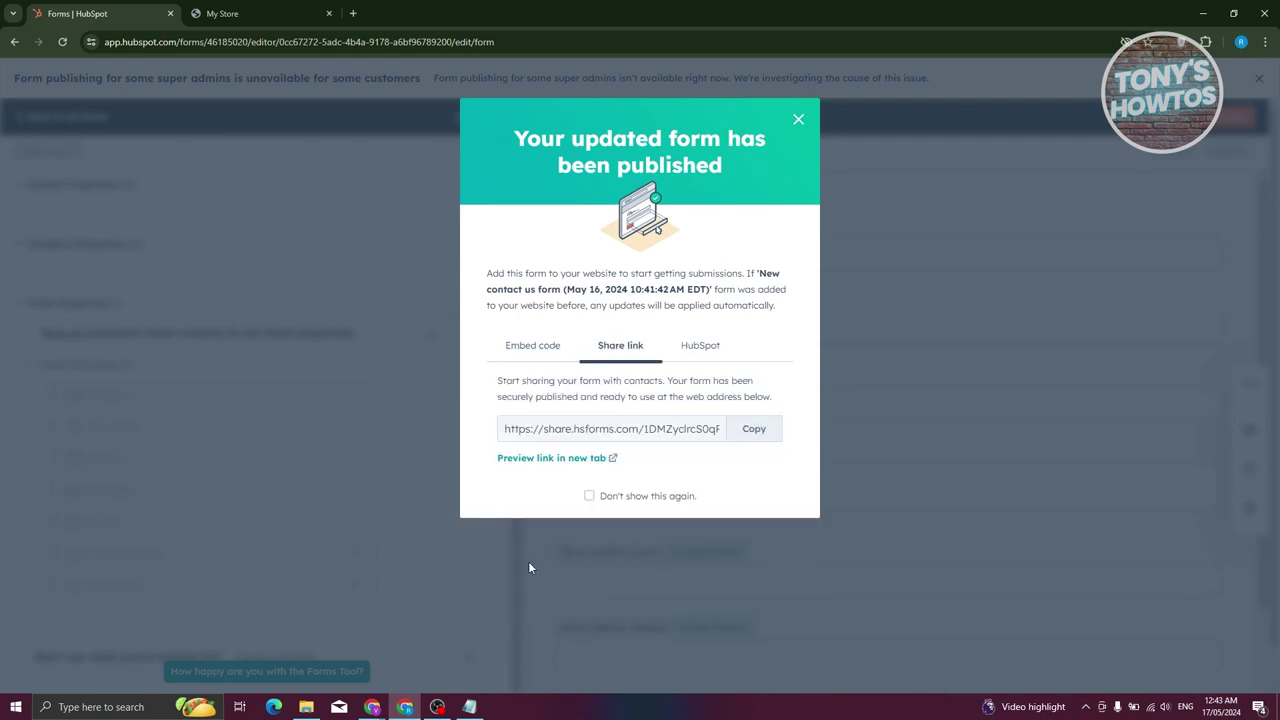
Step: View the HubSpot embedding options for the published form, close the publishing confirmation, and return to the list of all forms
left_click(700, 345)
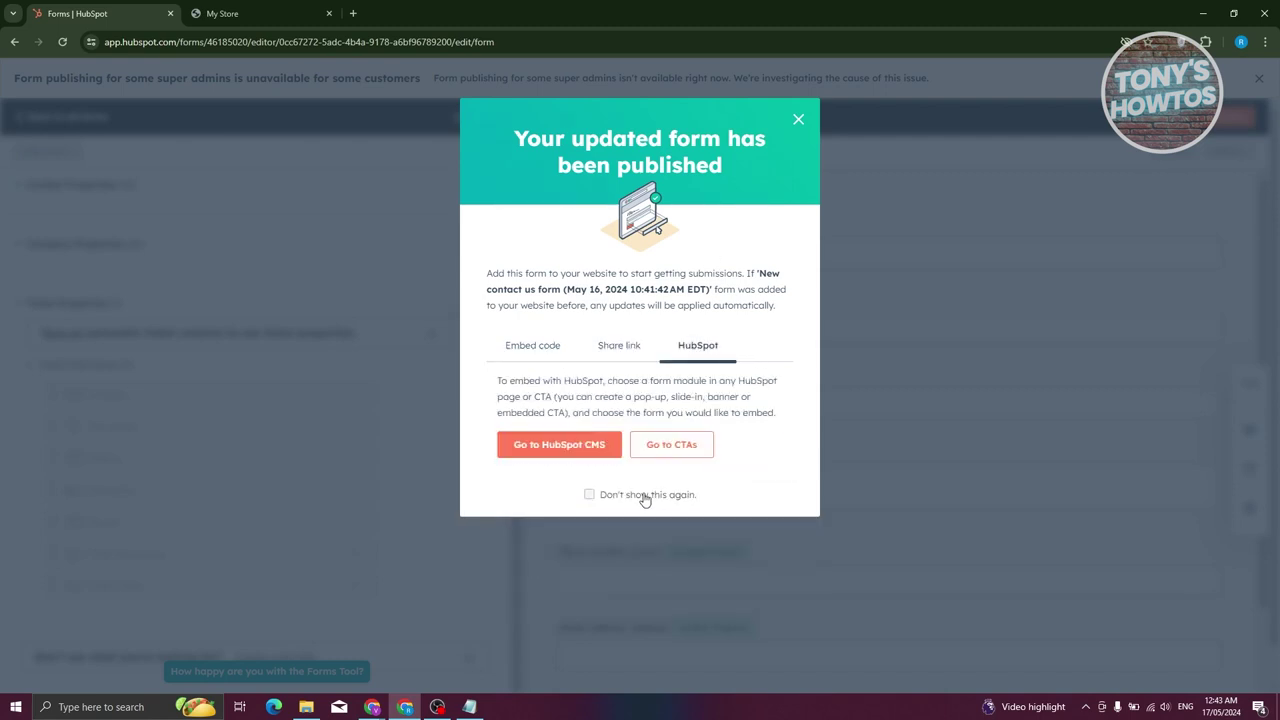
left_click(797, 122)
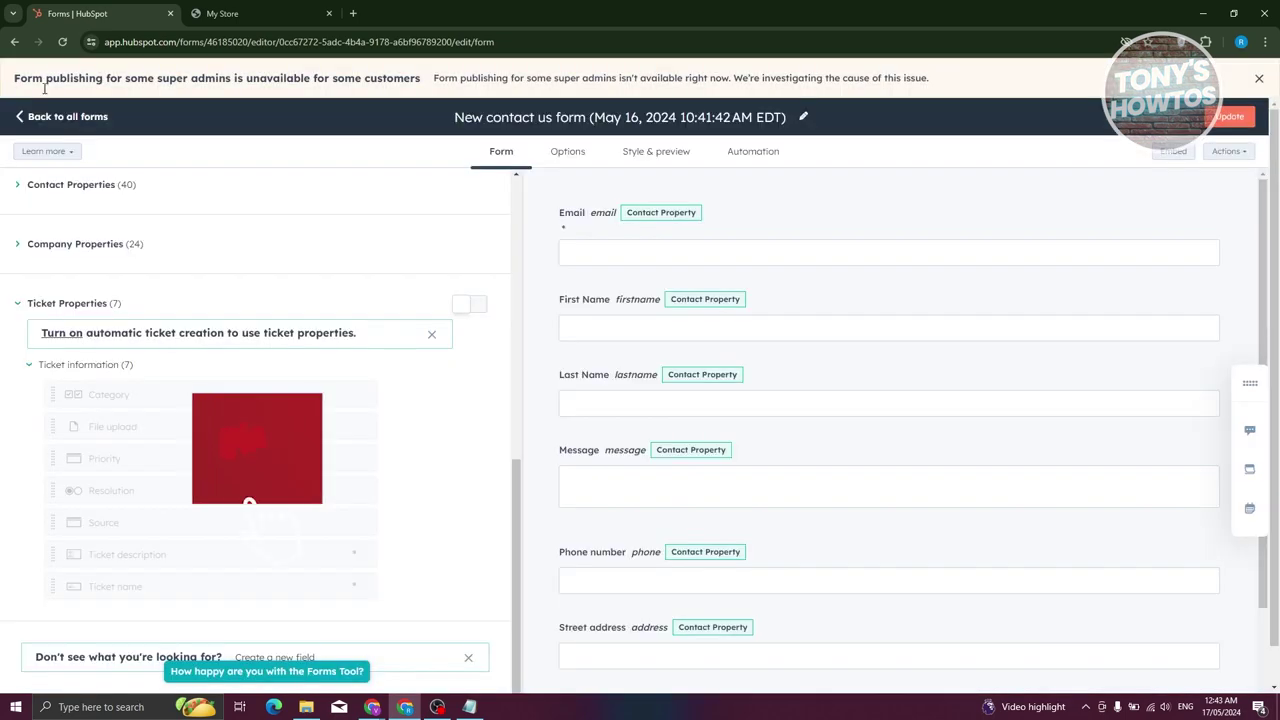
left_click(30, 118)
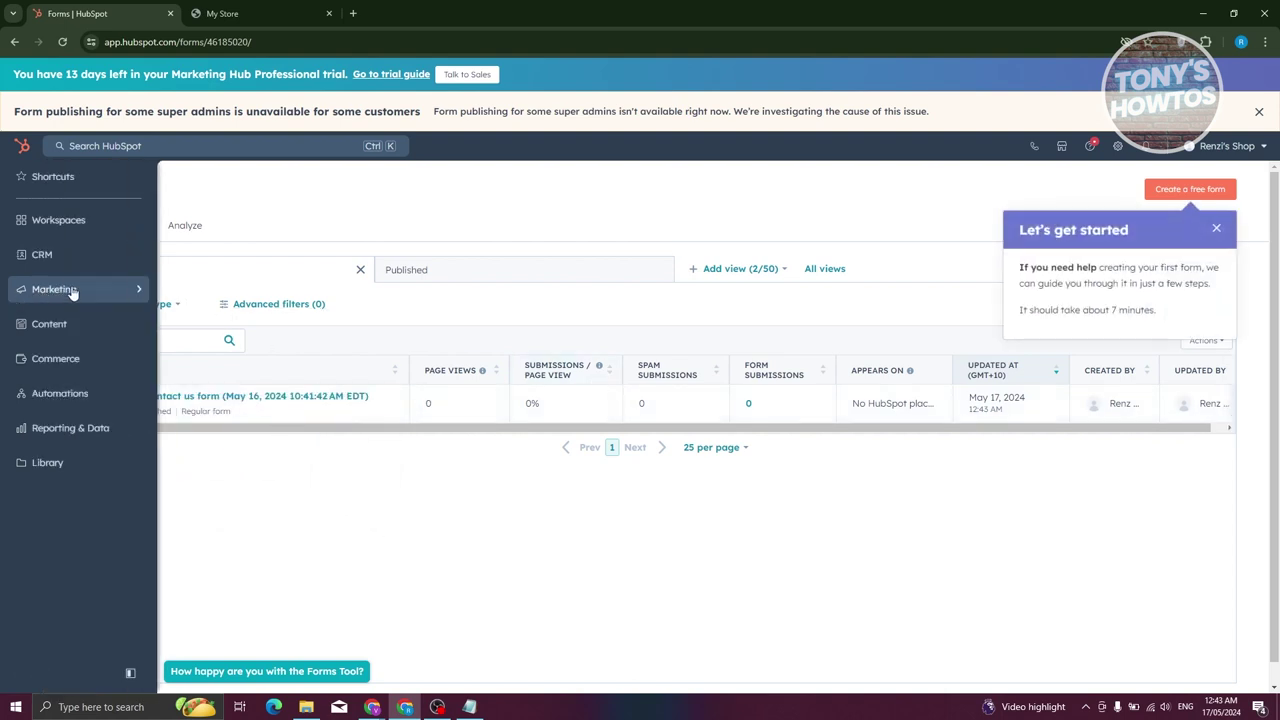
Step: Look at the Social and Ads pages under Marketing, view the ad account connection options, and cancel the ads setup
mouse_move(112, 292)
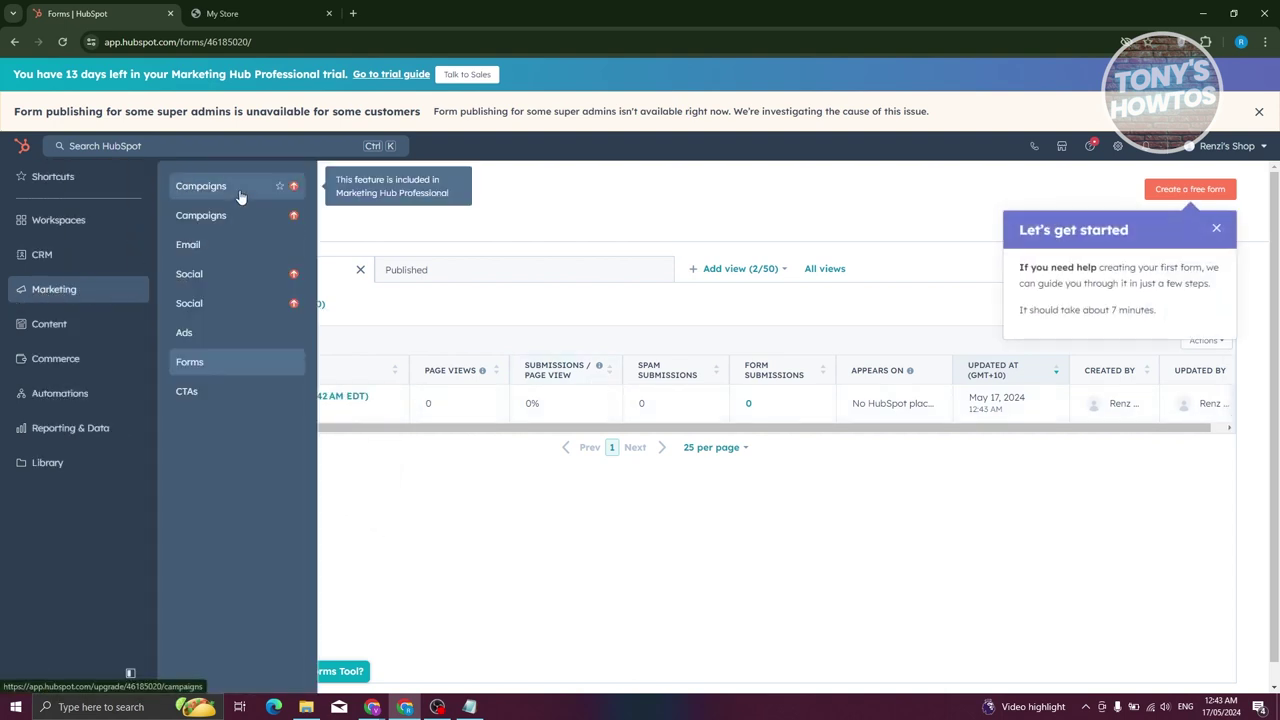
left_click(226, 278)
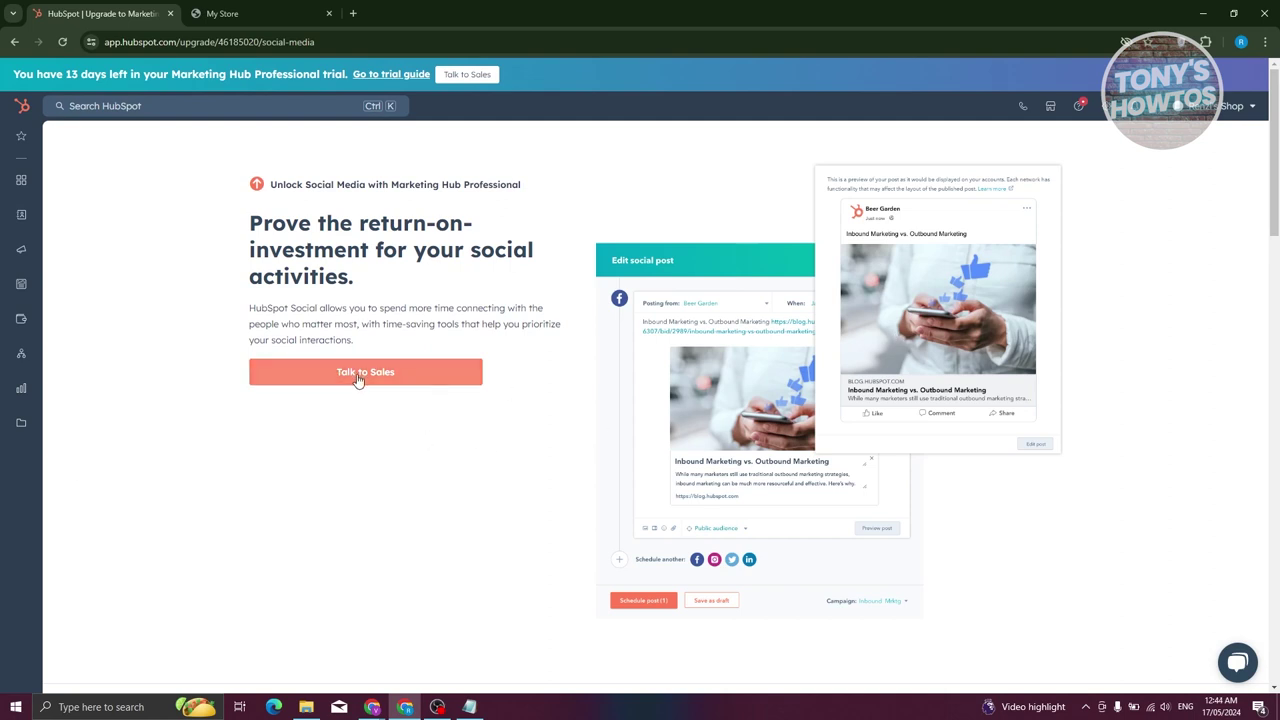
mouse_move(40, 255)
left_click(115, 261)
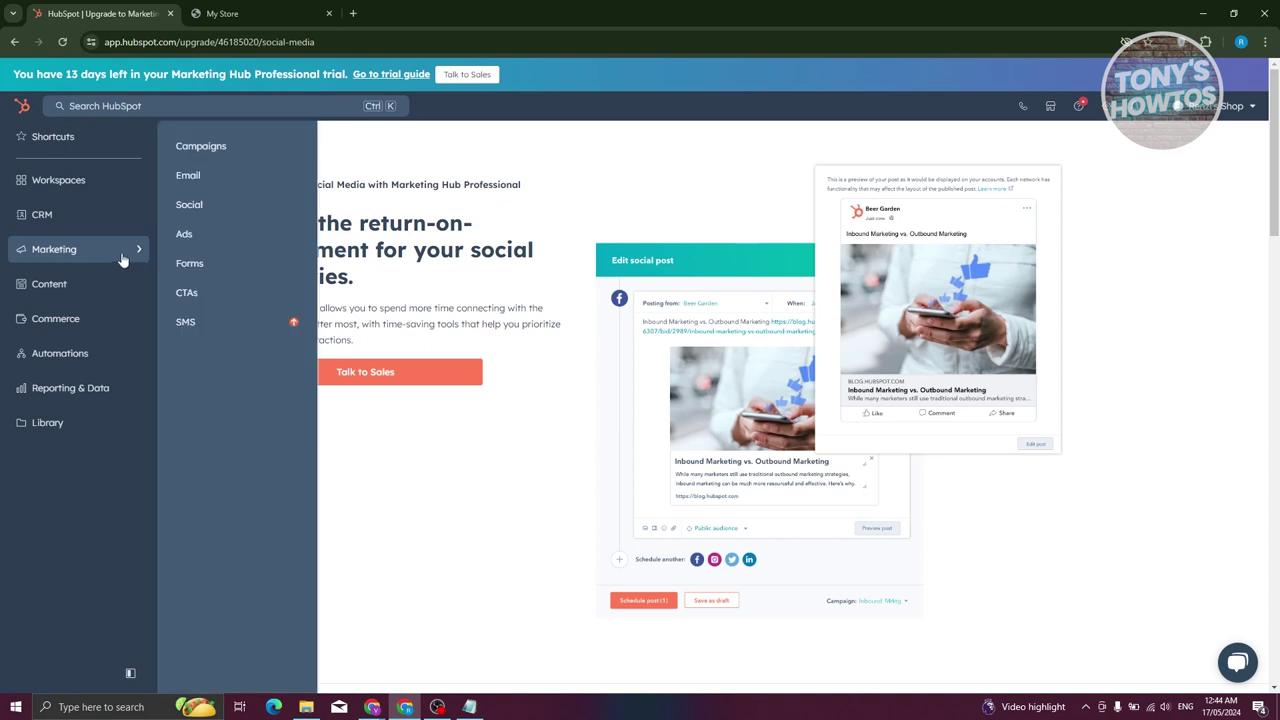
left_click(234, 238)
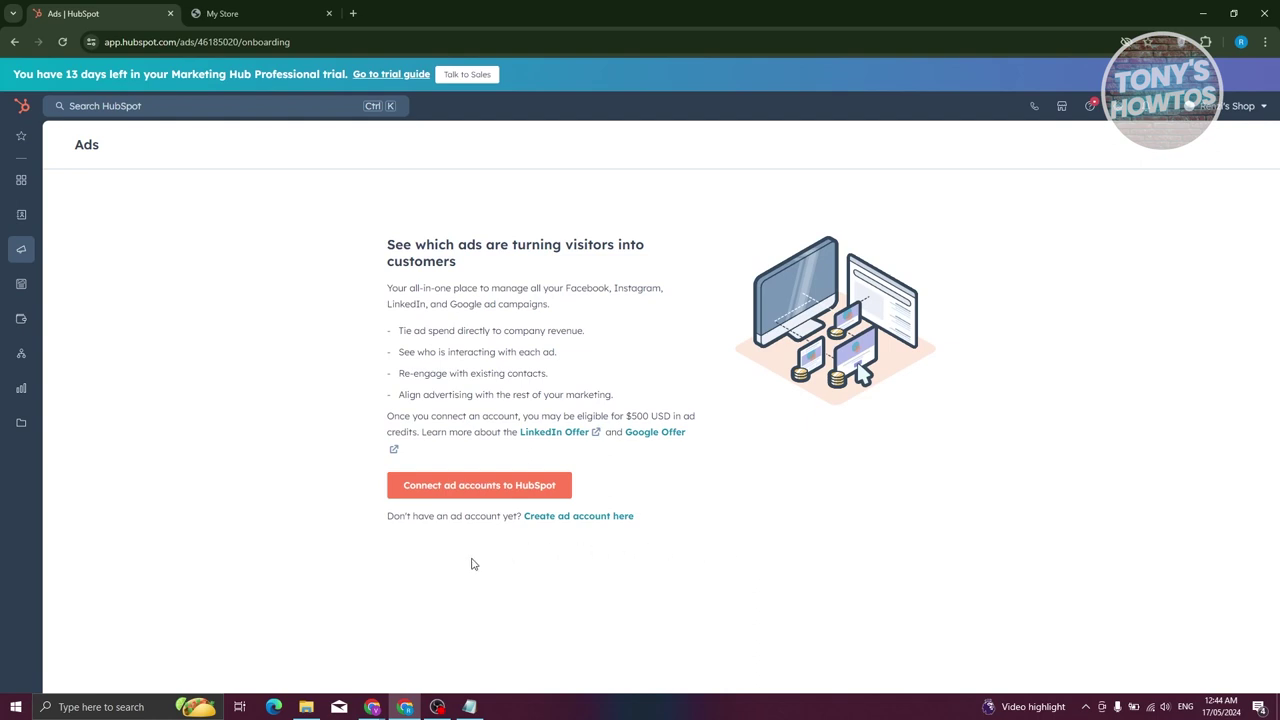
left_click(540, 488)
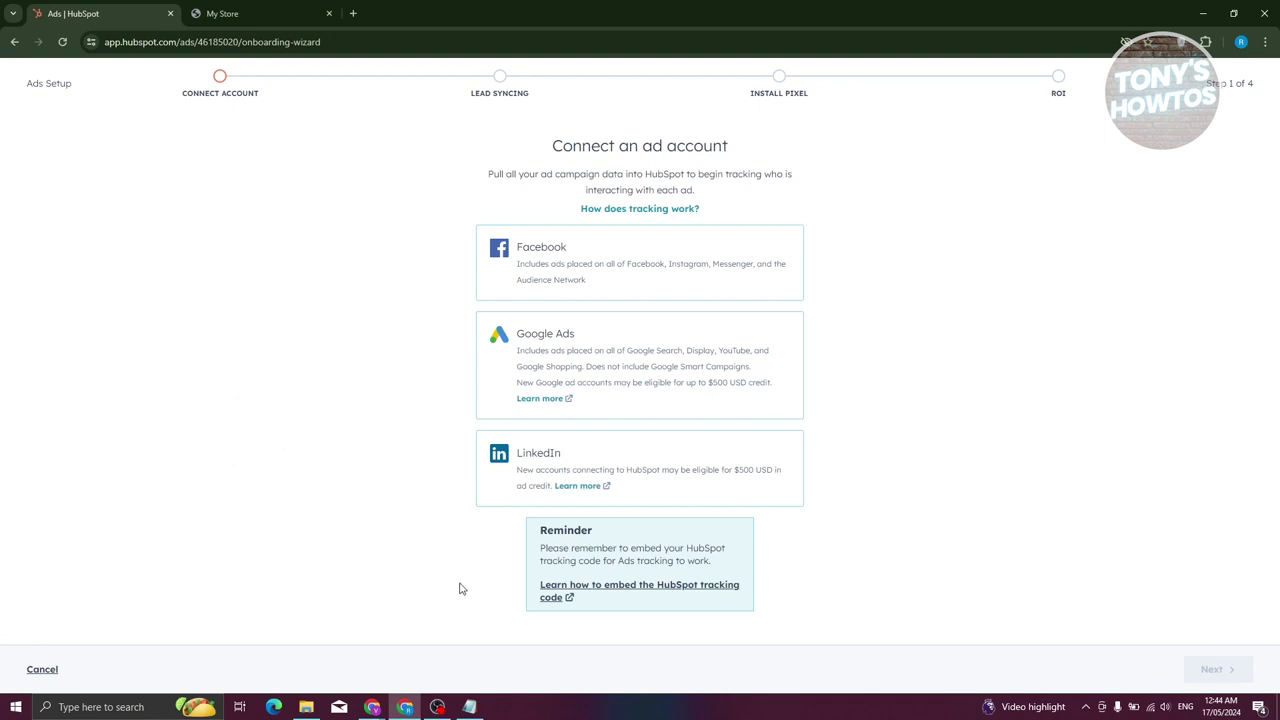
left_click(36, 673)
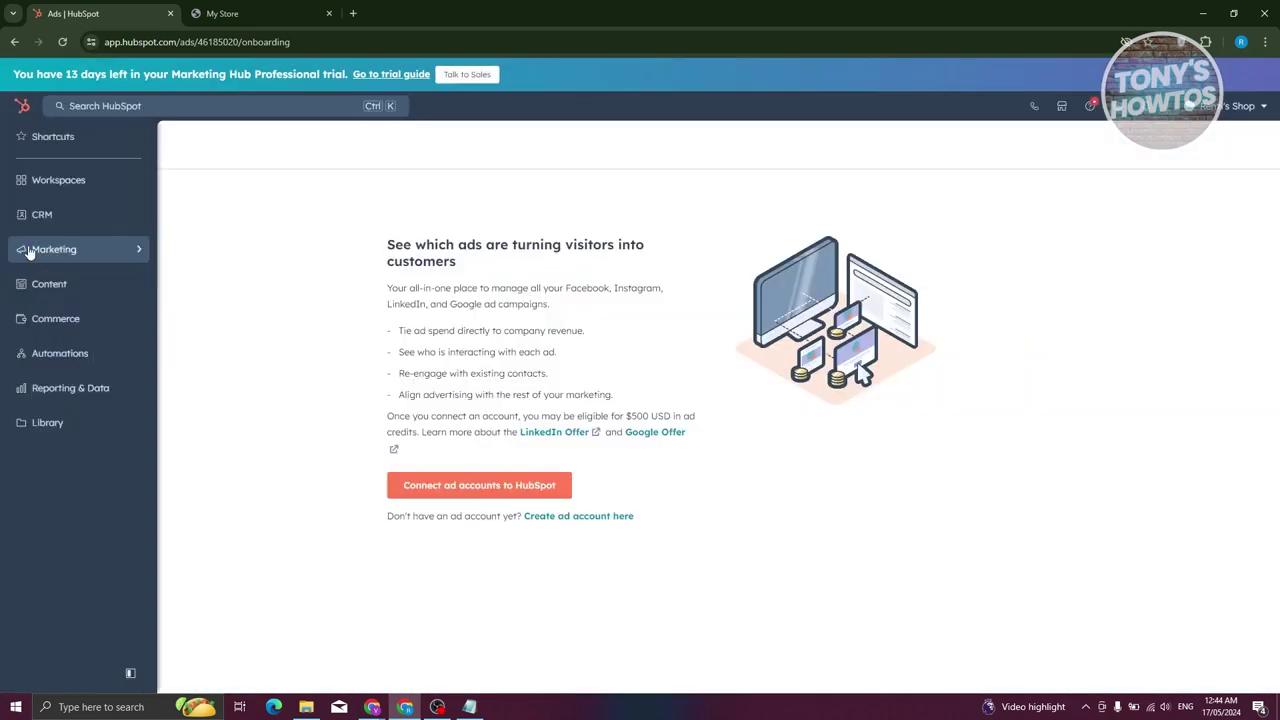
Step: Start creating a regular marketing email and skip the template tour to explore the templates independently
mouse_move(131, 249)
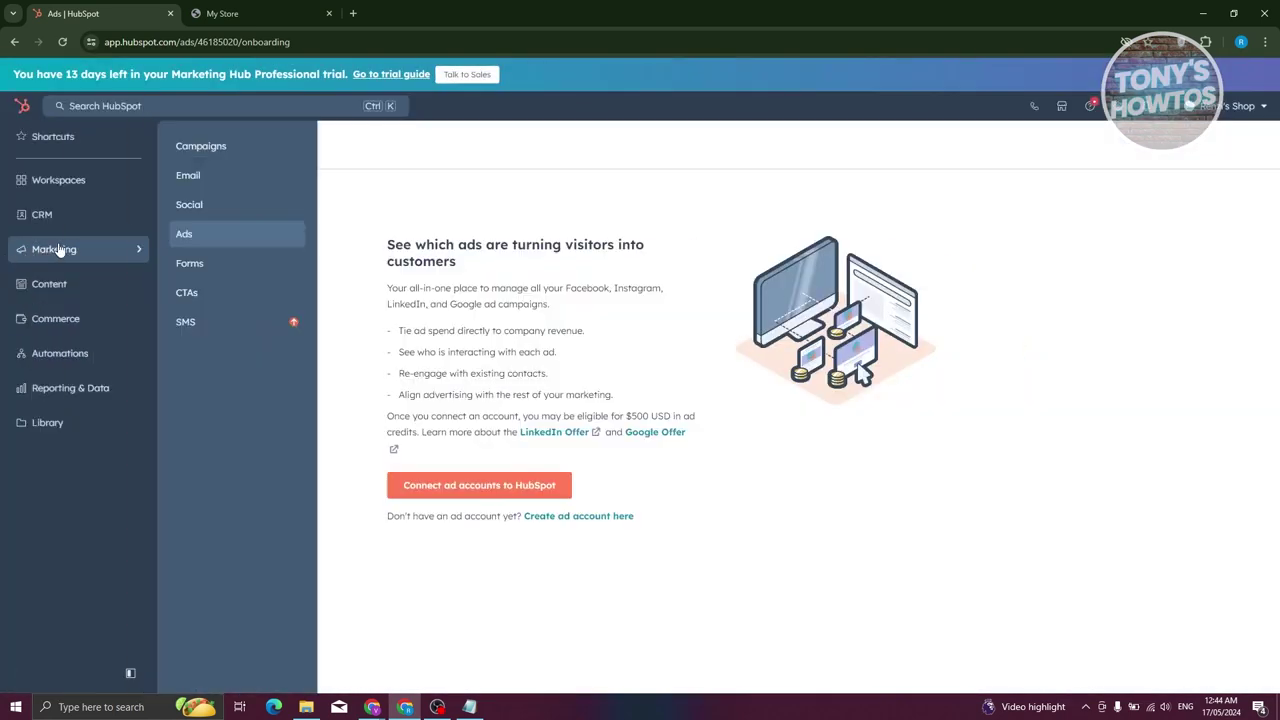
left_click(250, 182)
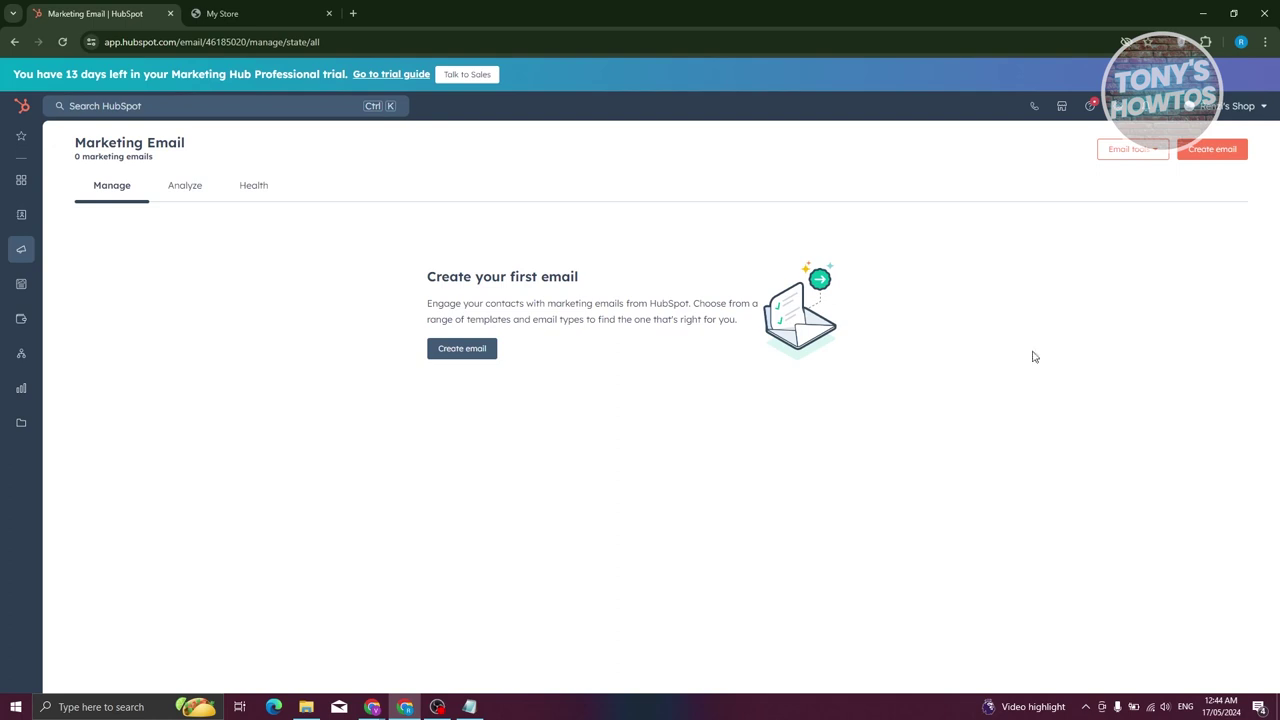
left_click(1206, 153)
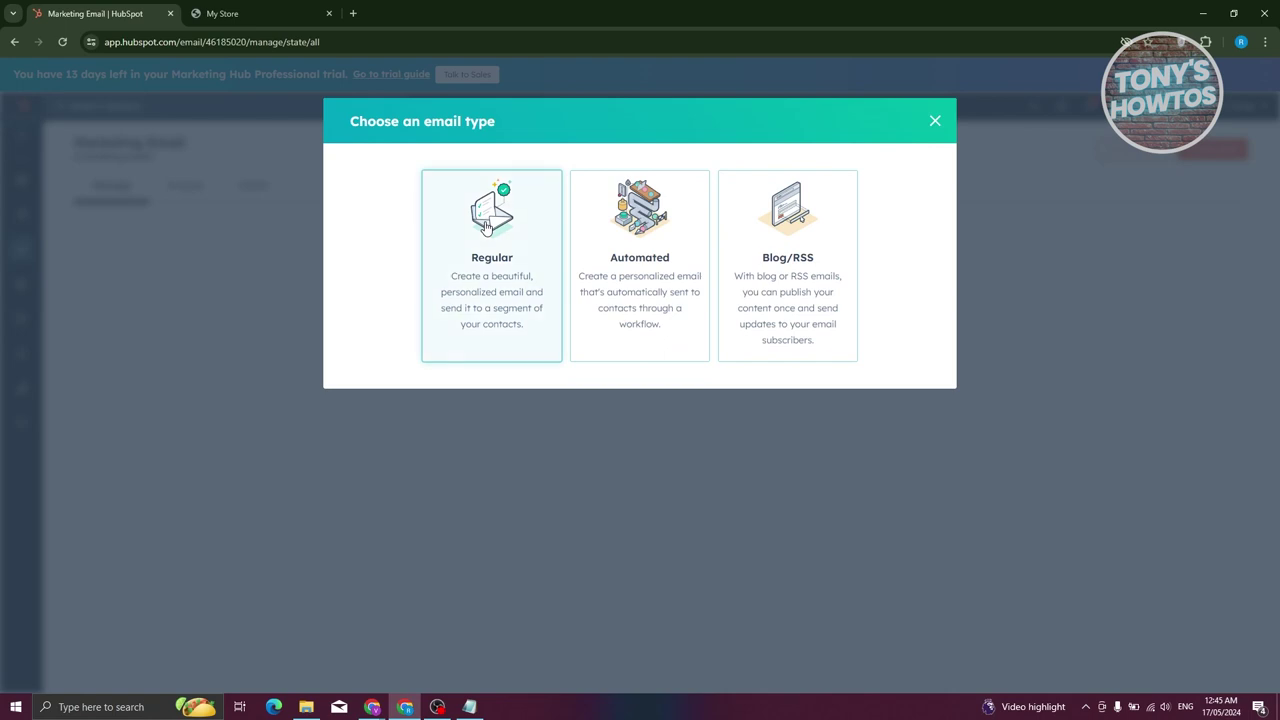
left_click(485, 226)
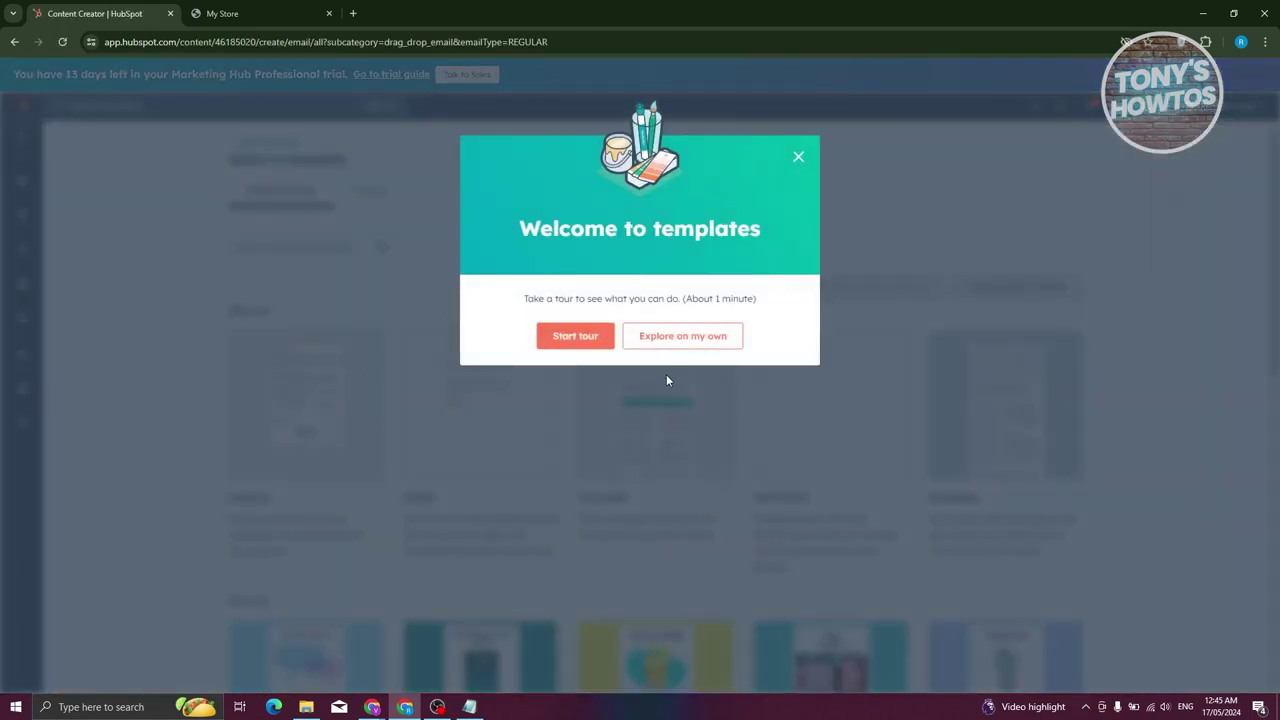
left_click(711, 343)
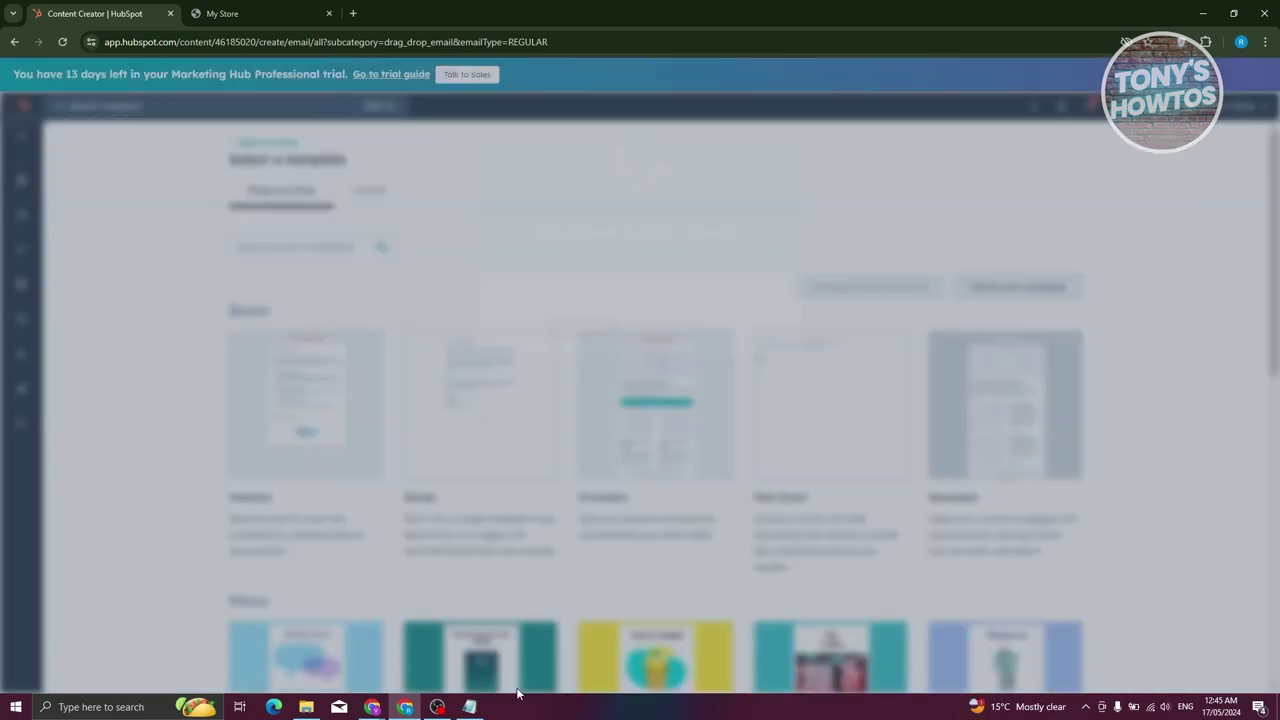
Step: Browse the available email templates and choose the basic Welcome template for the new email
scroll(189, 466, "down", 3)
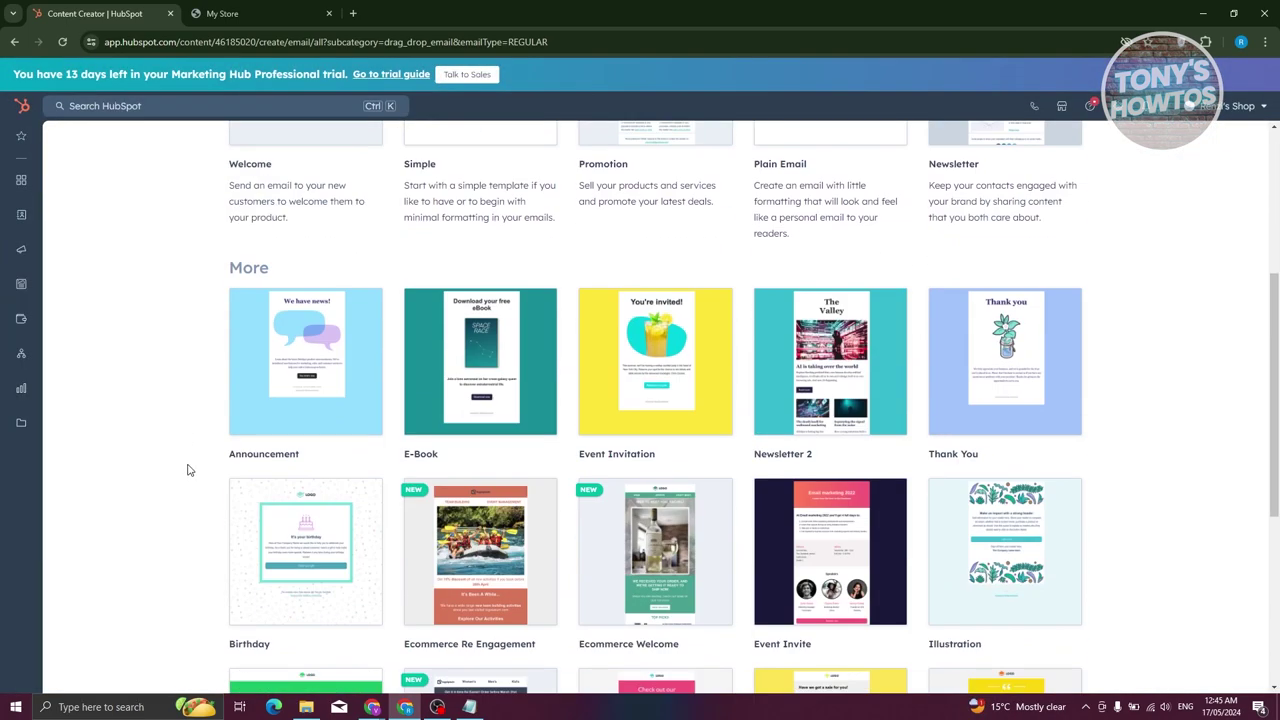
scroll(189, 469, "up", 3)
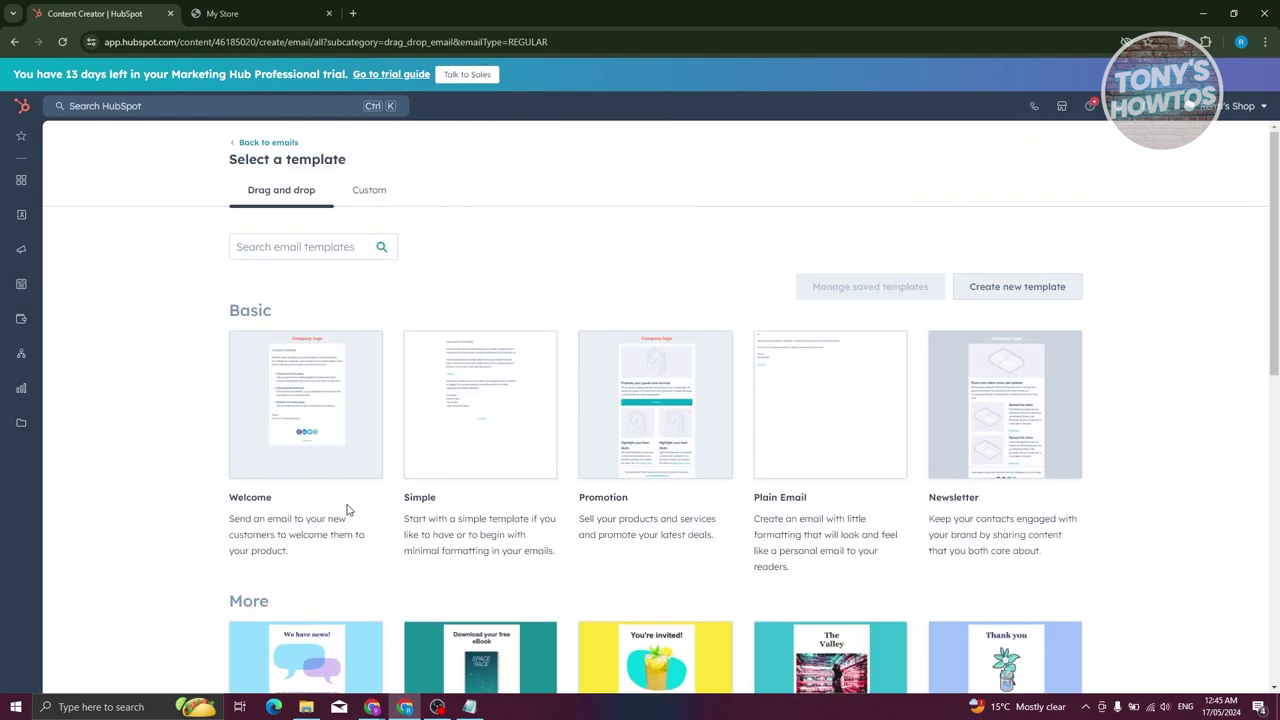
mouse_move(337, 423)
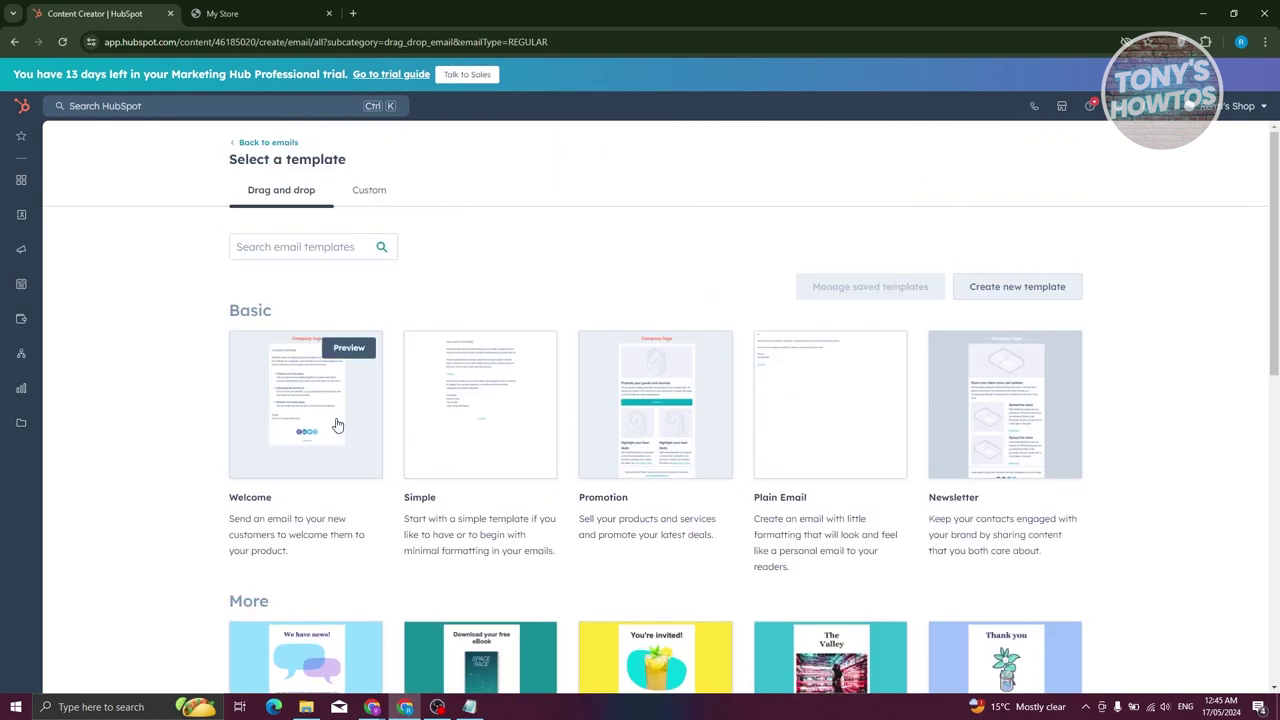
left_click(280, 374)
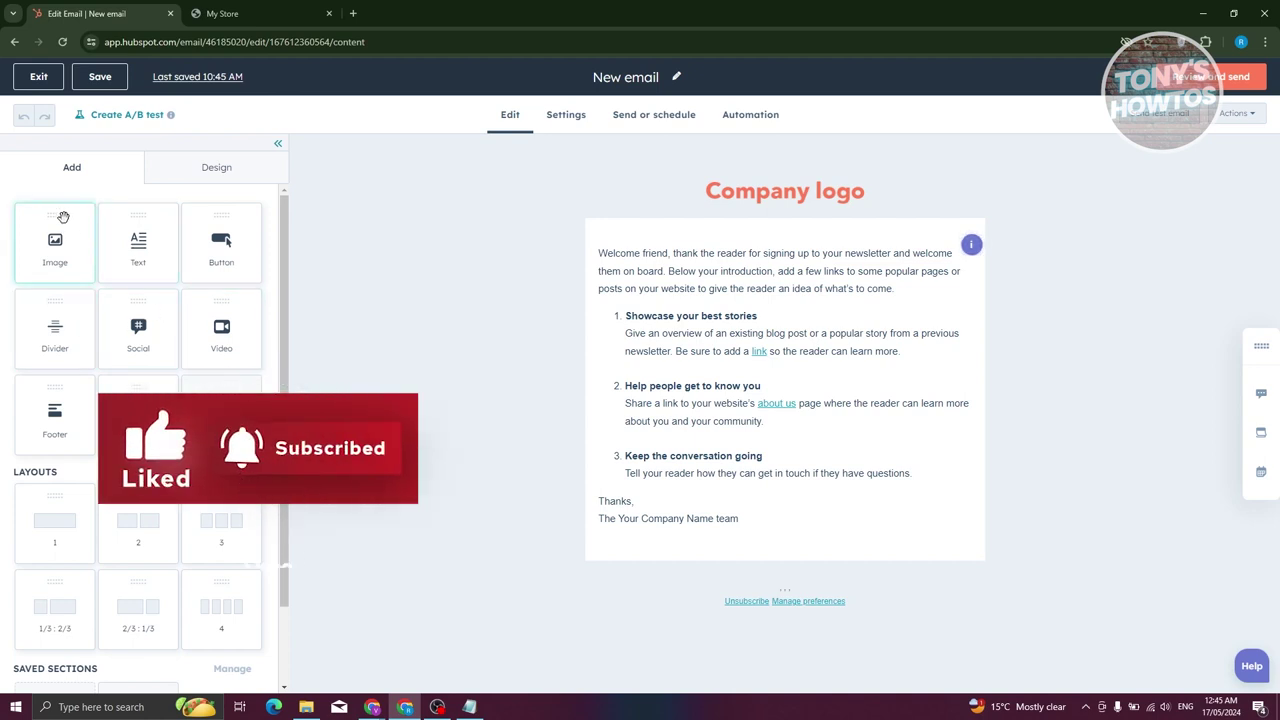
Step: Add an image block below the email's closing signature, upload bernese-mountain-dog-7928156_1280.jpg into it, and finish editing the image
left_click_drag(62, 216, 841, 516)
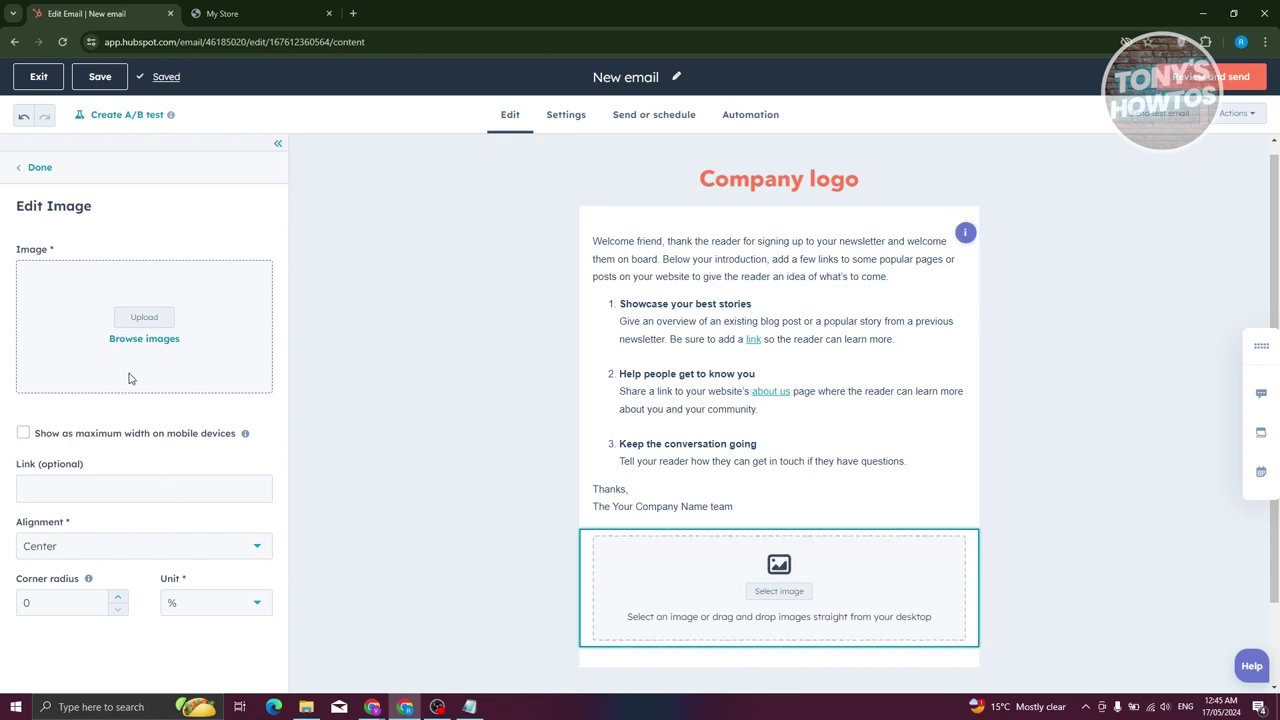
left_click(144, 317)
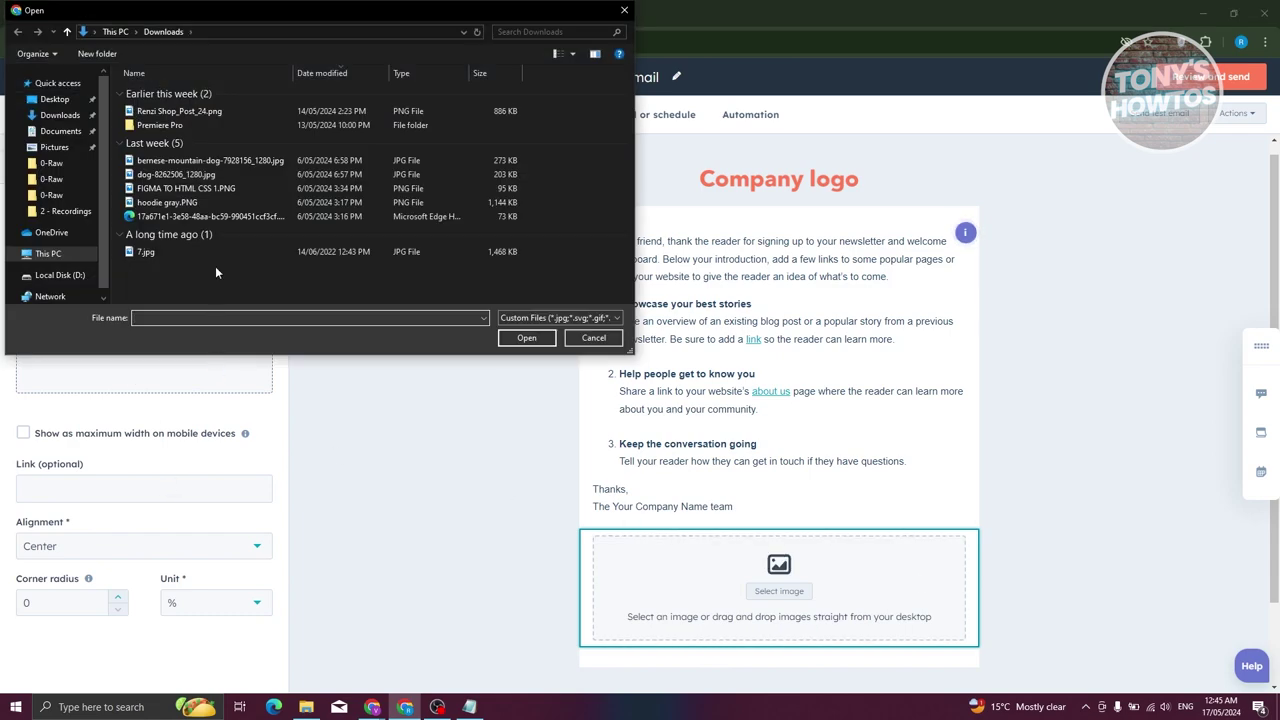
left_click(210, 160)
left_click(526, 337)
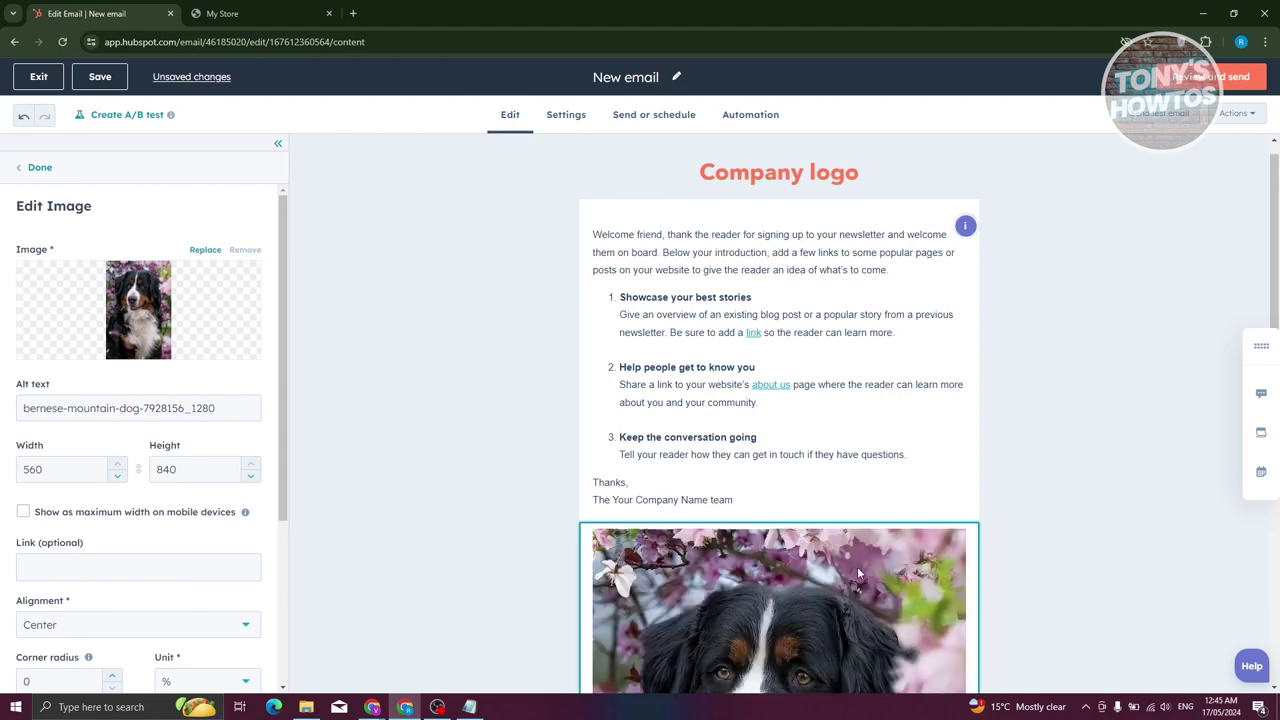
scroll(537, 314, "down", 4)
scroll(628, 436, "down", 1)
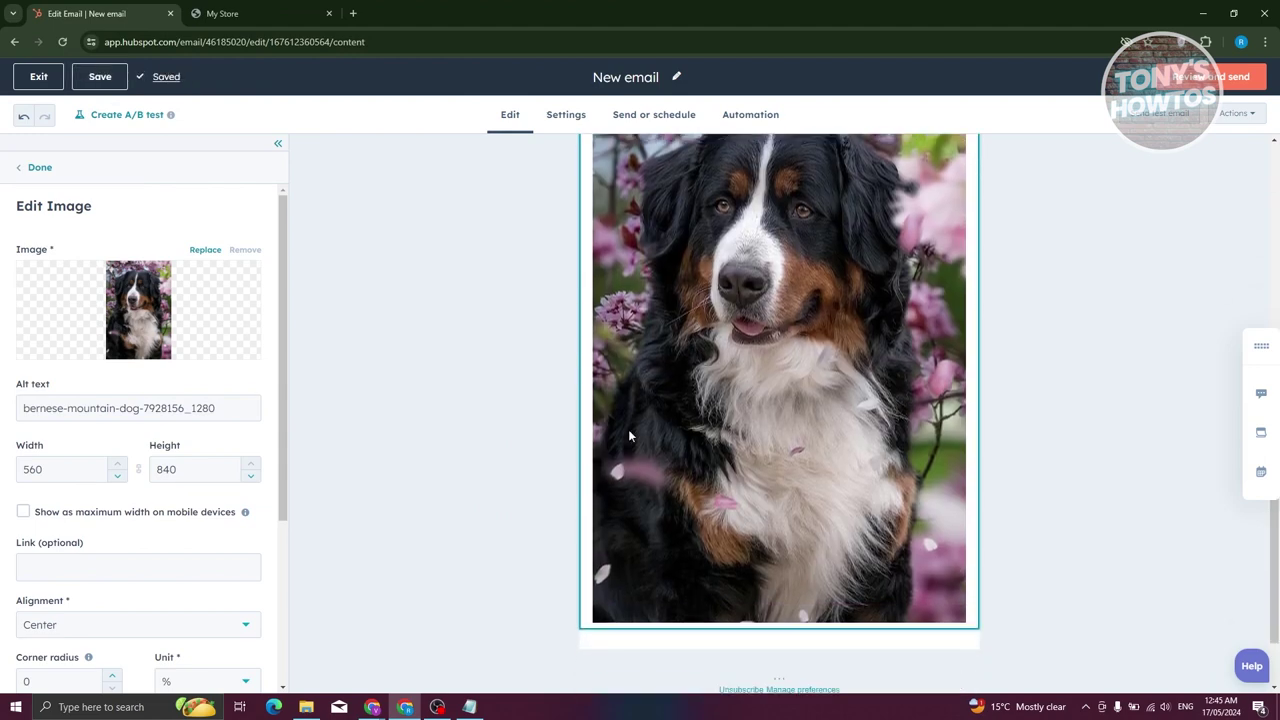
scroll(262, 579, "down", 3)
scroll(232, 553, "up", 3)
left_click(36, 168)
Step: Review the email's required fields, suggestions and sending details before sending, and close the review without sending
scroll(108, 430, "down", 1)
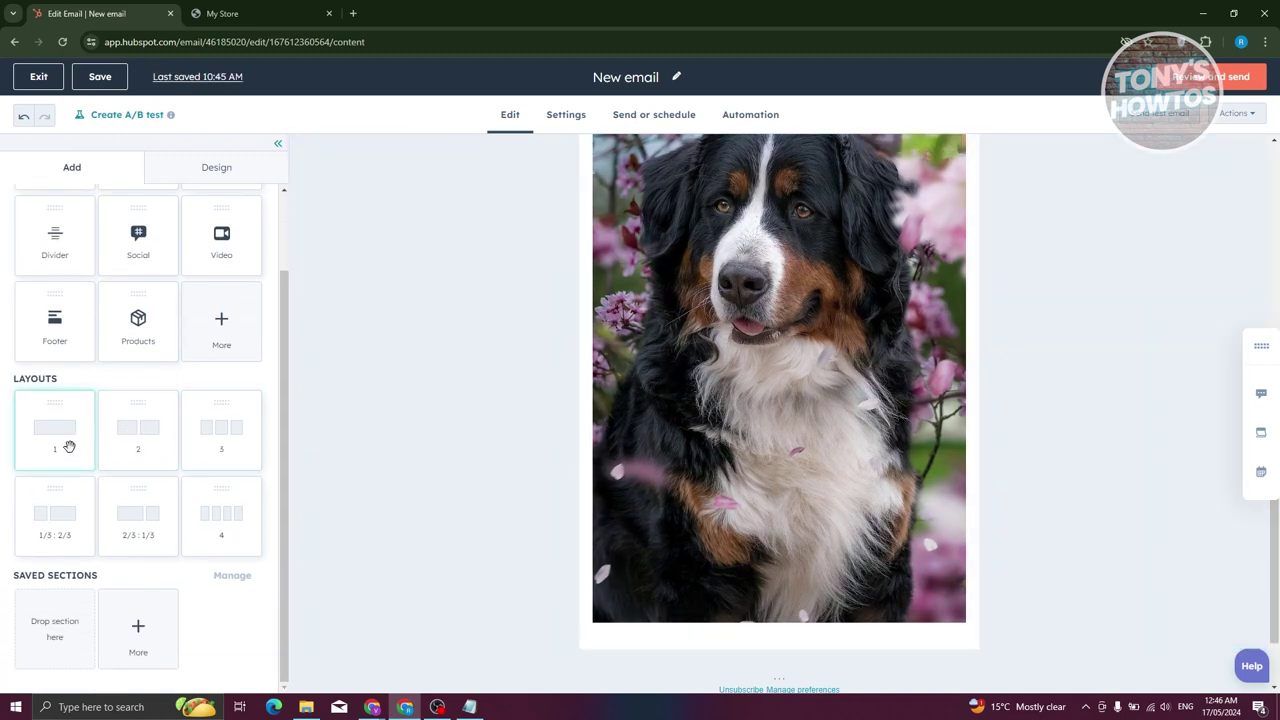
scroll(1100, 350, "up", 5)
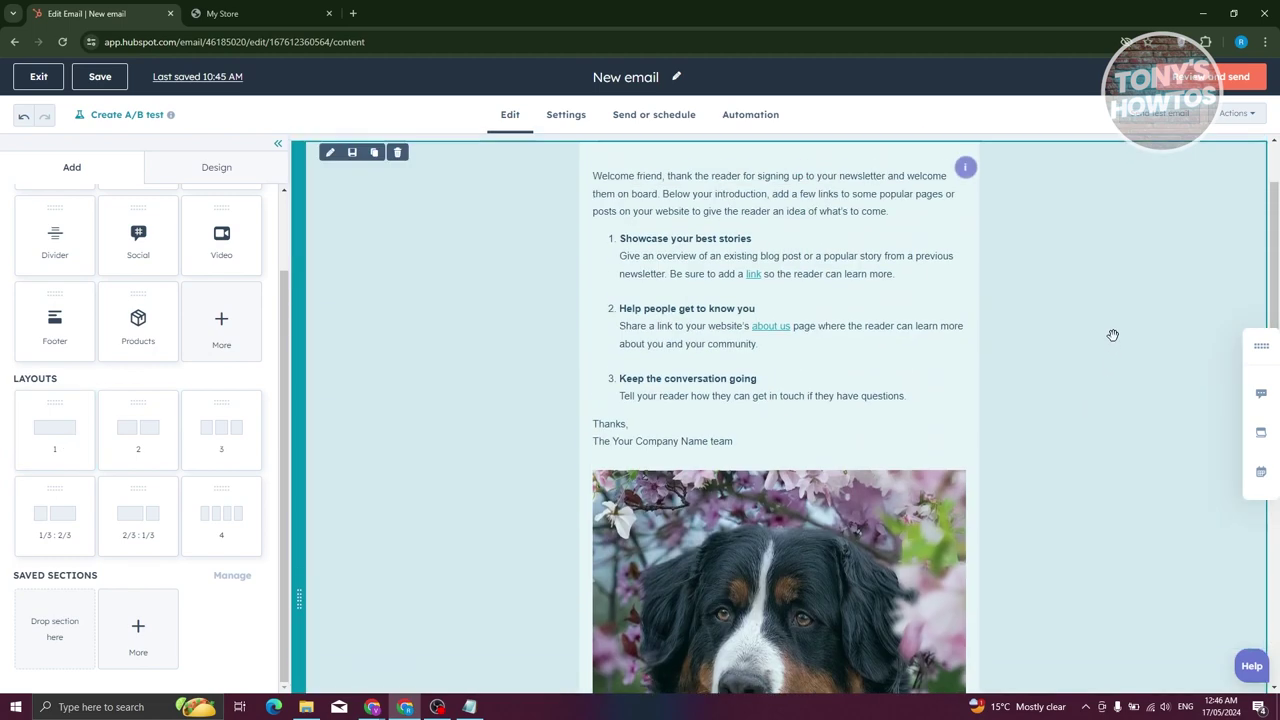
left_click(1212, 80)
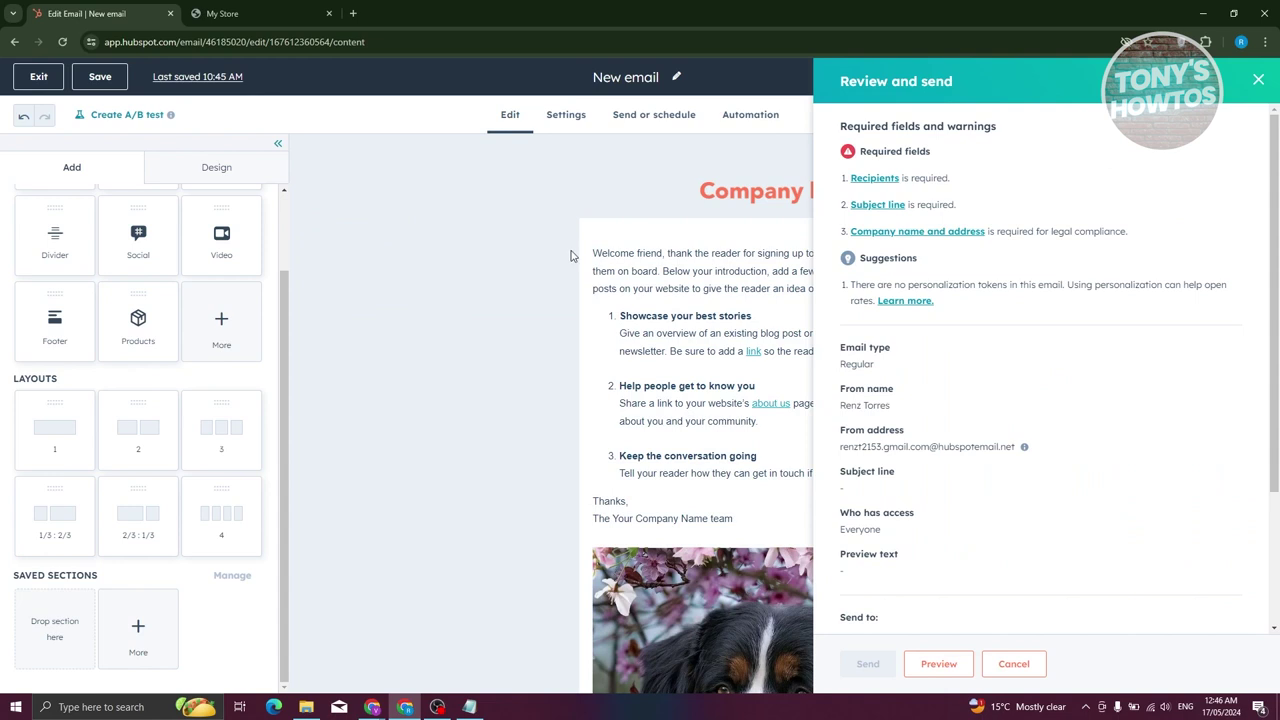
left_click(460, 280)
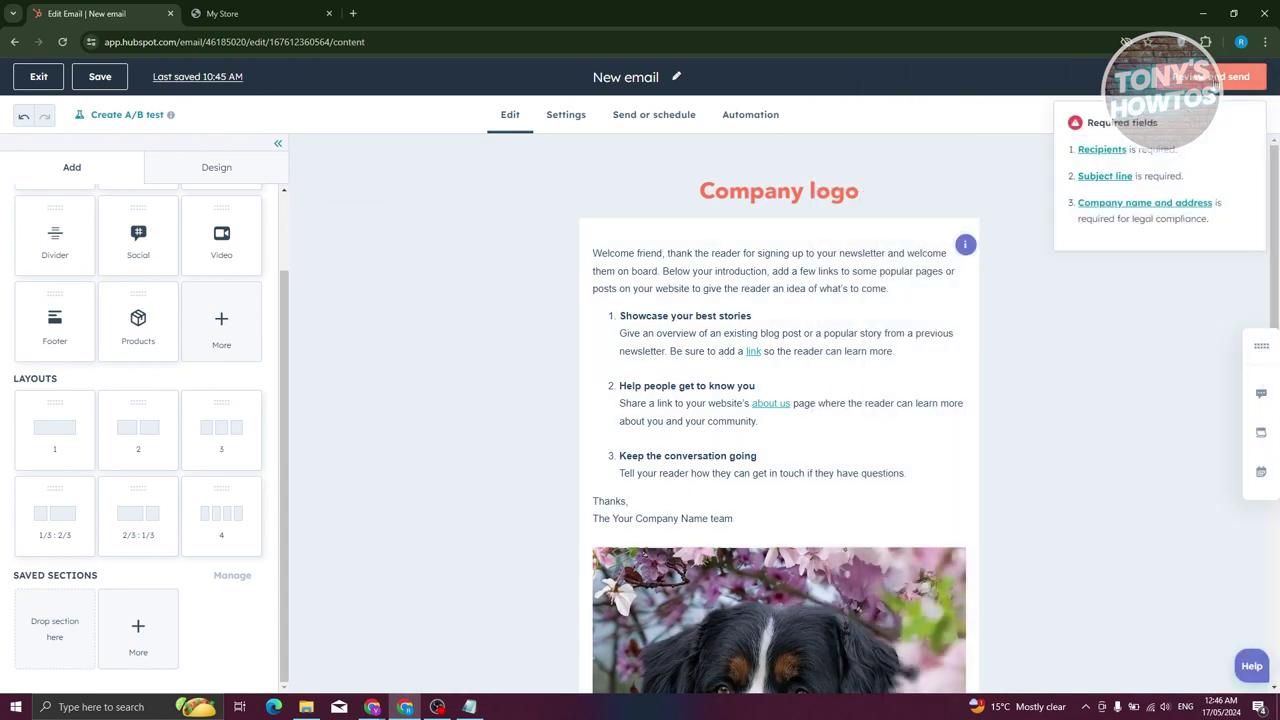
left_click(1214, 80)
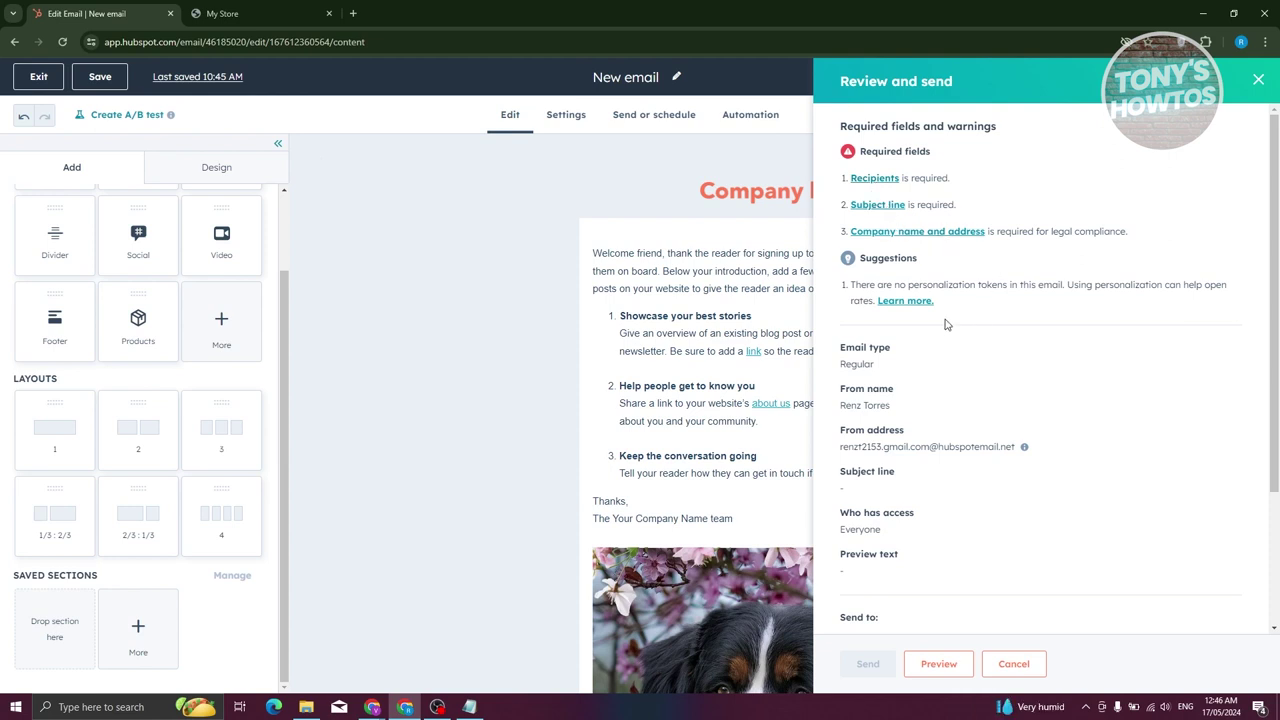
scroll(980, 530, "down", 2)
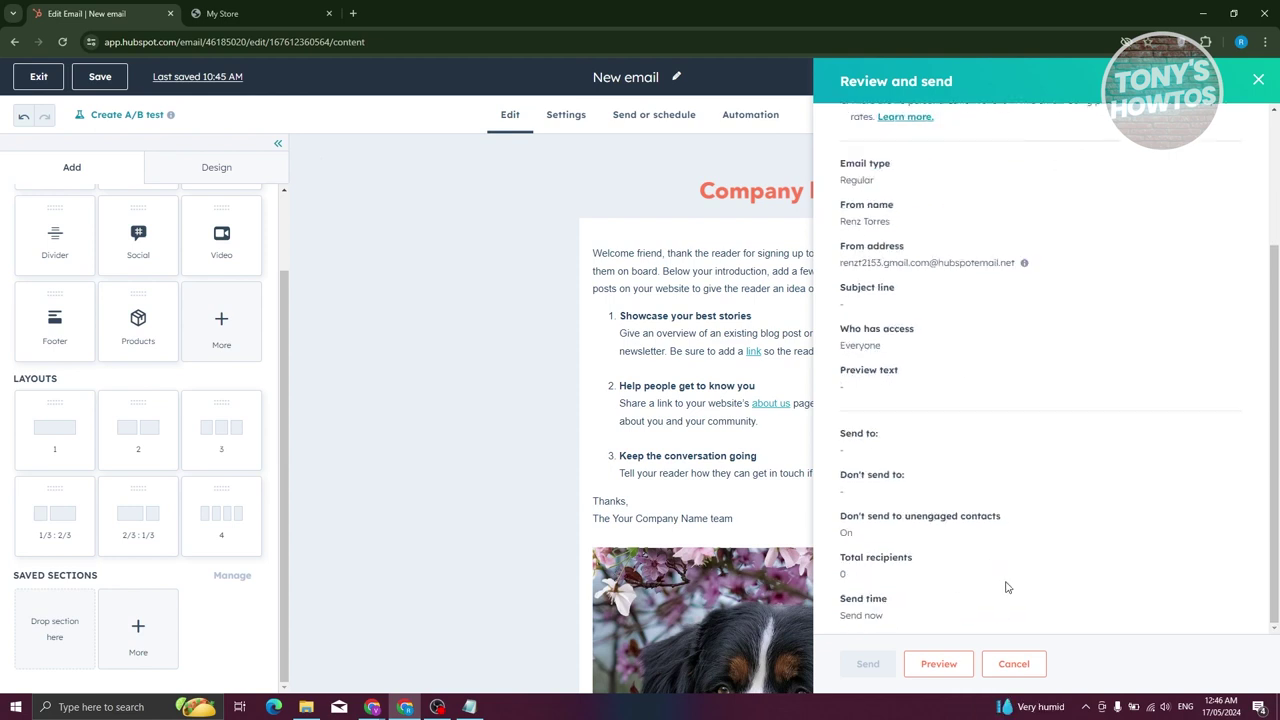
scroll(938, 550, "up", 2)
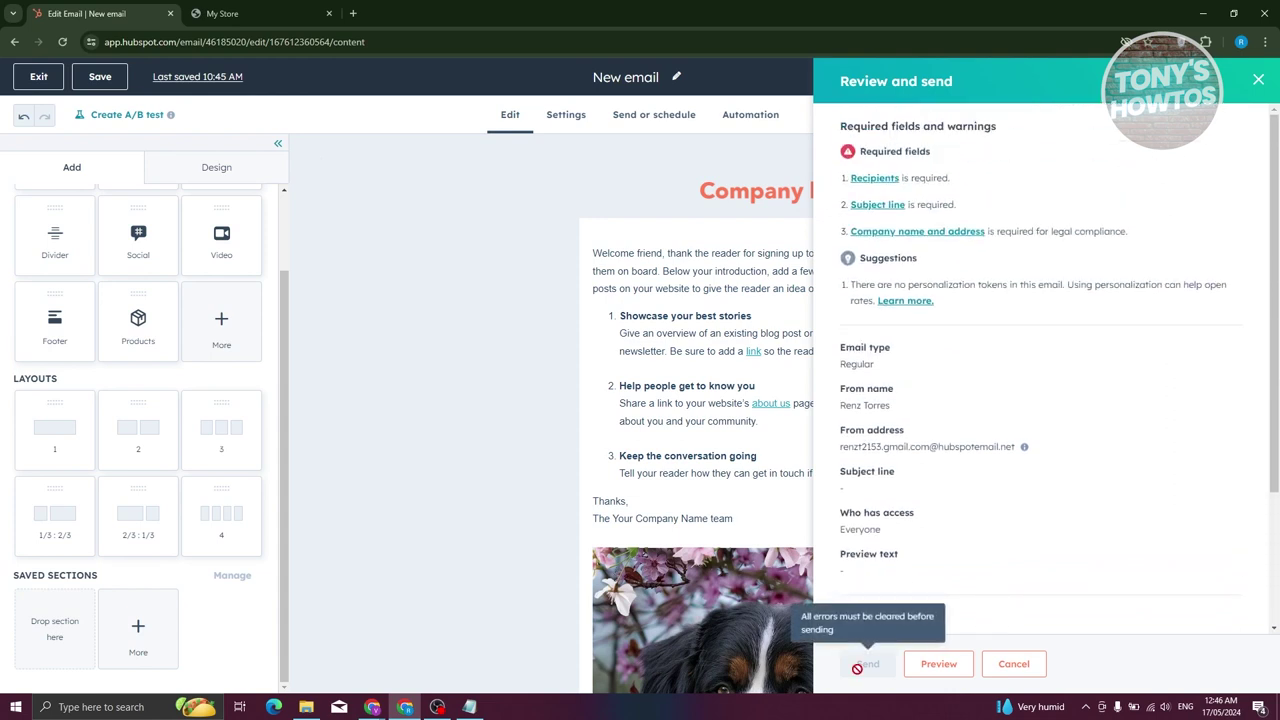
left_click(489, 267)
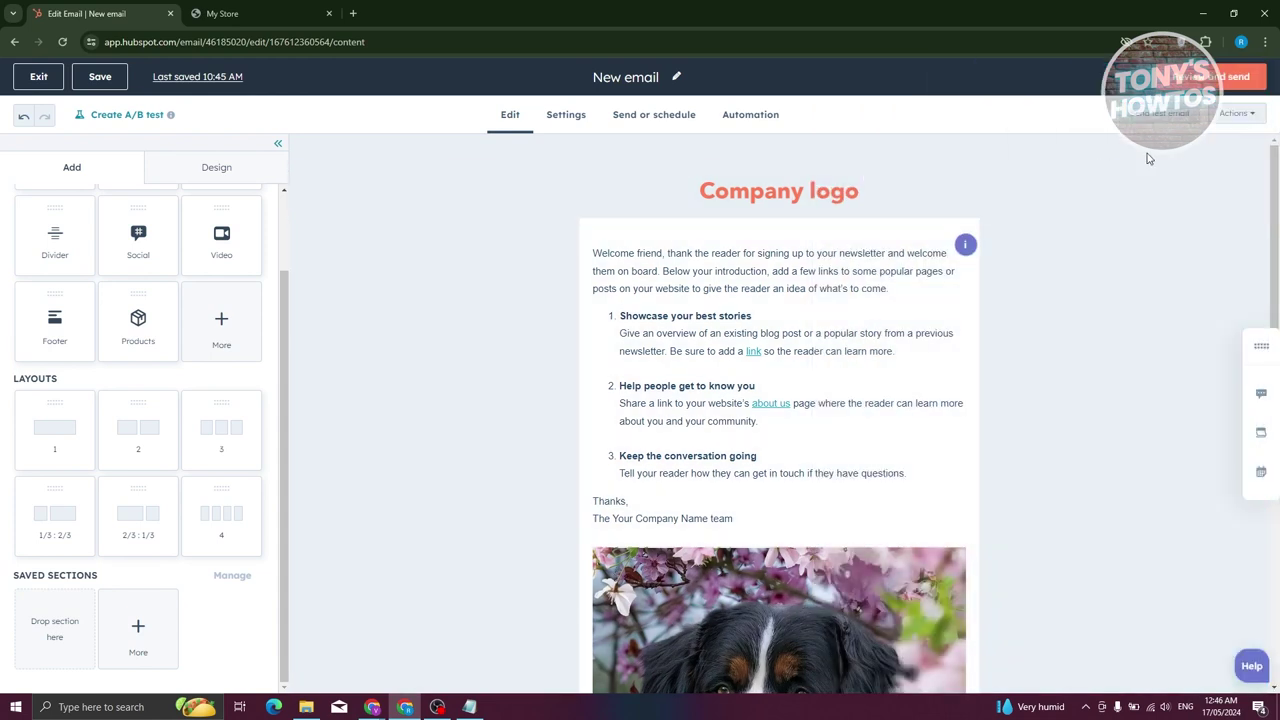
Step: Check the test email's recipient and preview contact options, close them without sending, and exit the email editor to the marketing email list
left_click(1165, 116)
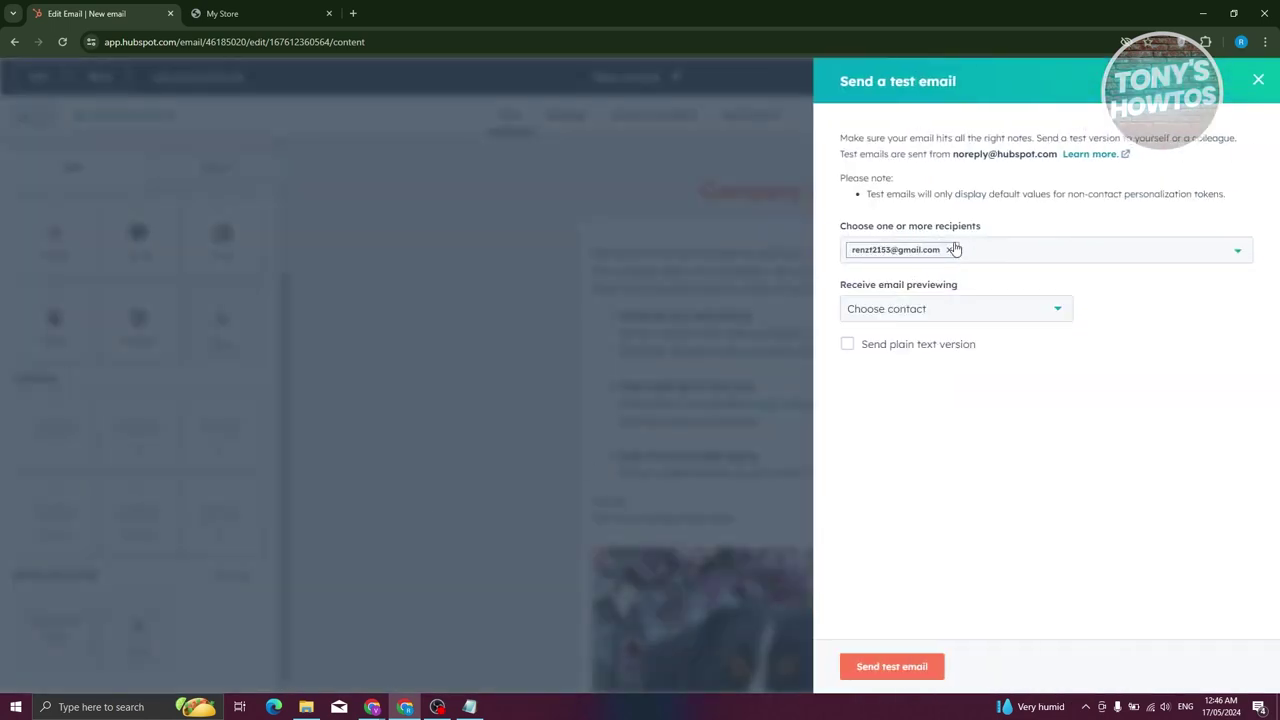
left_click(1039, 321)
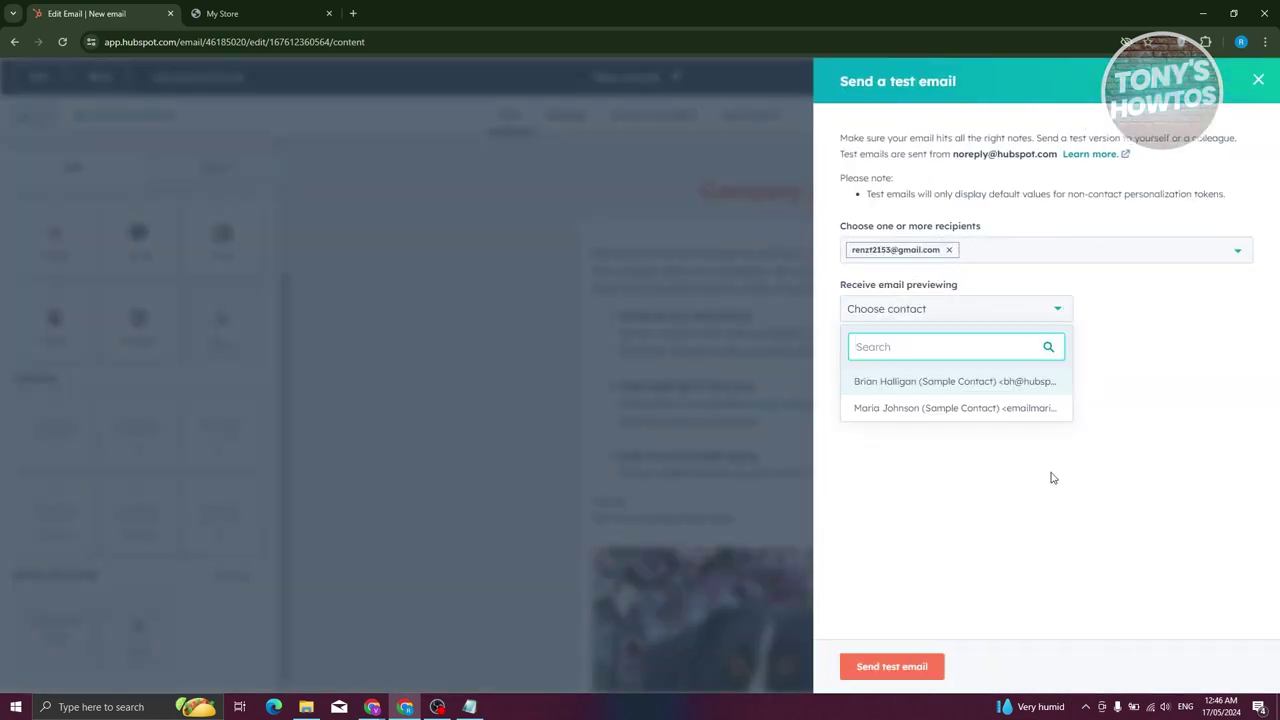
left_click(970, 532)
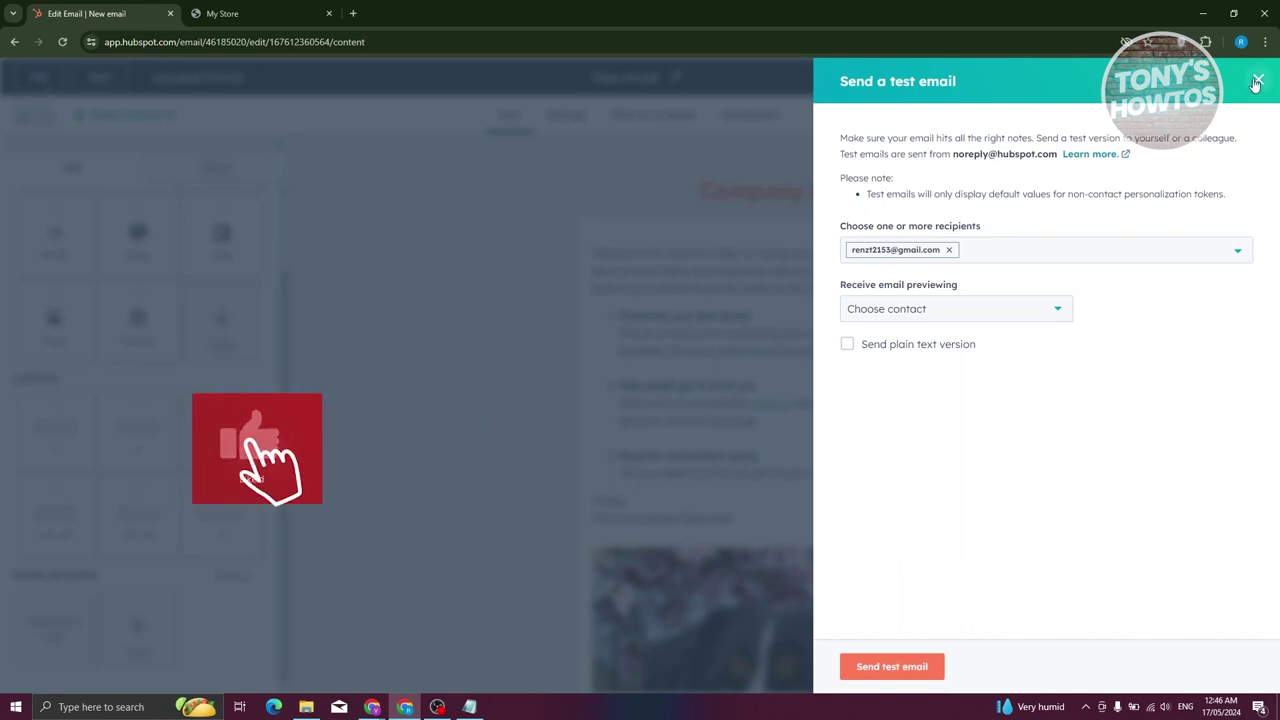
left_click(45, 82)
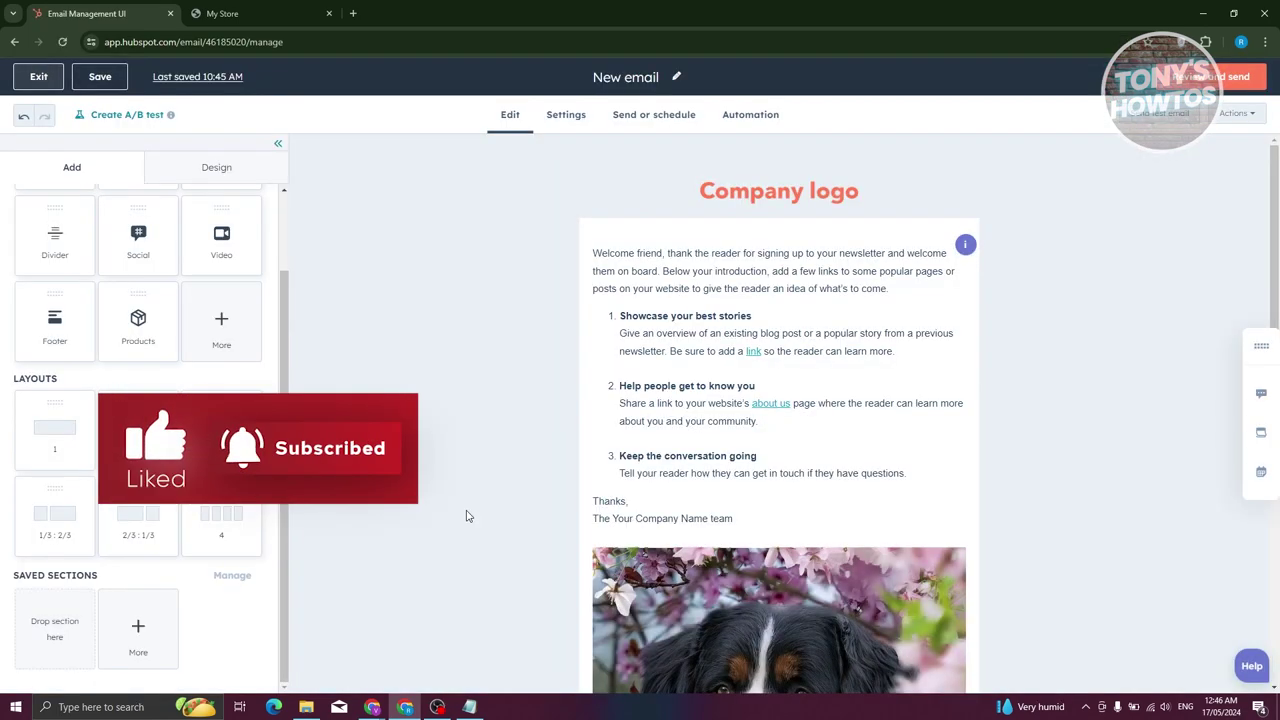
left_click(46, 82)
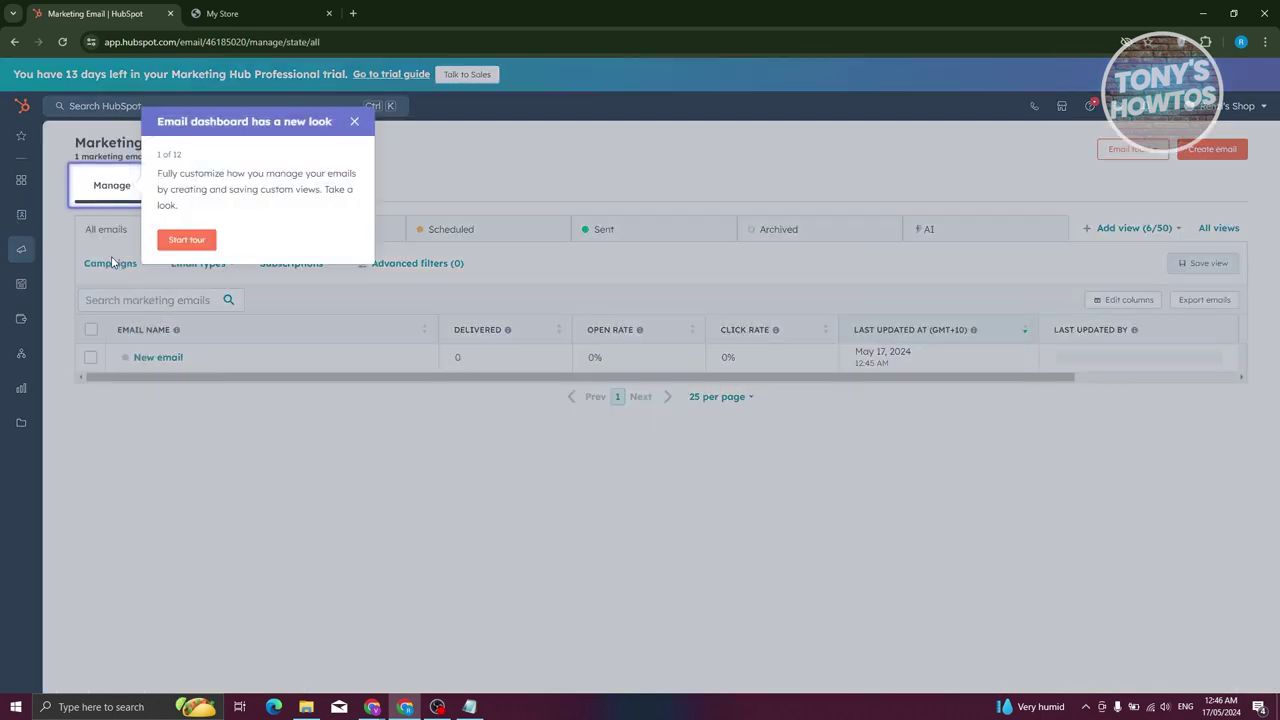
Step: Dismiss the email dashboard tour, confirming its closure, and open the marketing campaigns page
left_click(354, 122)
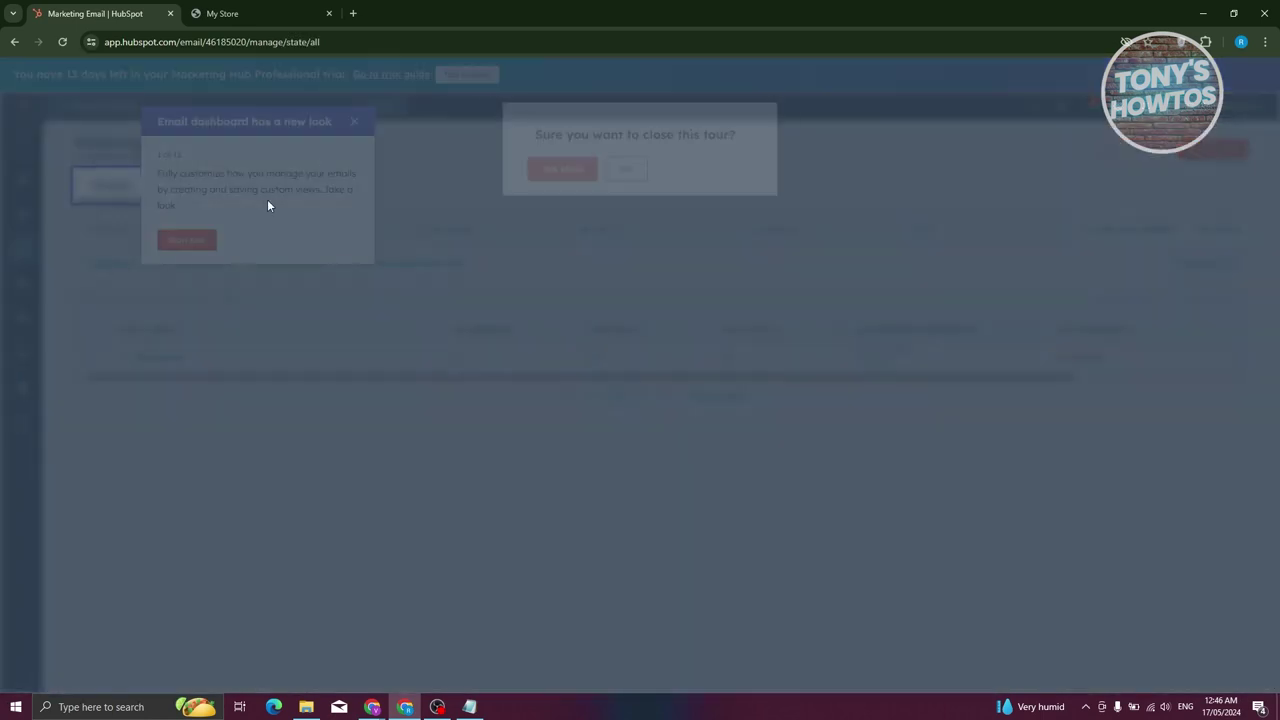
left_click(578, 173)
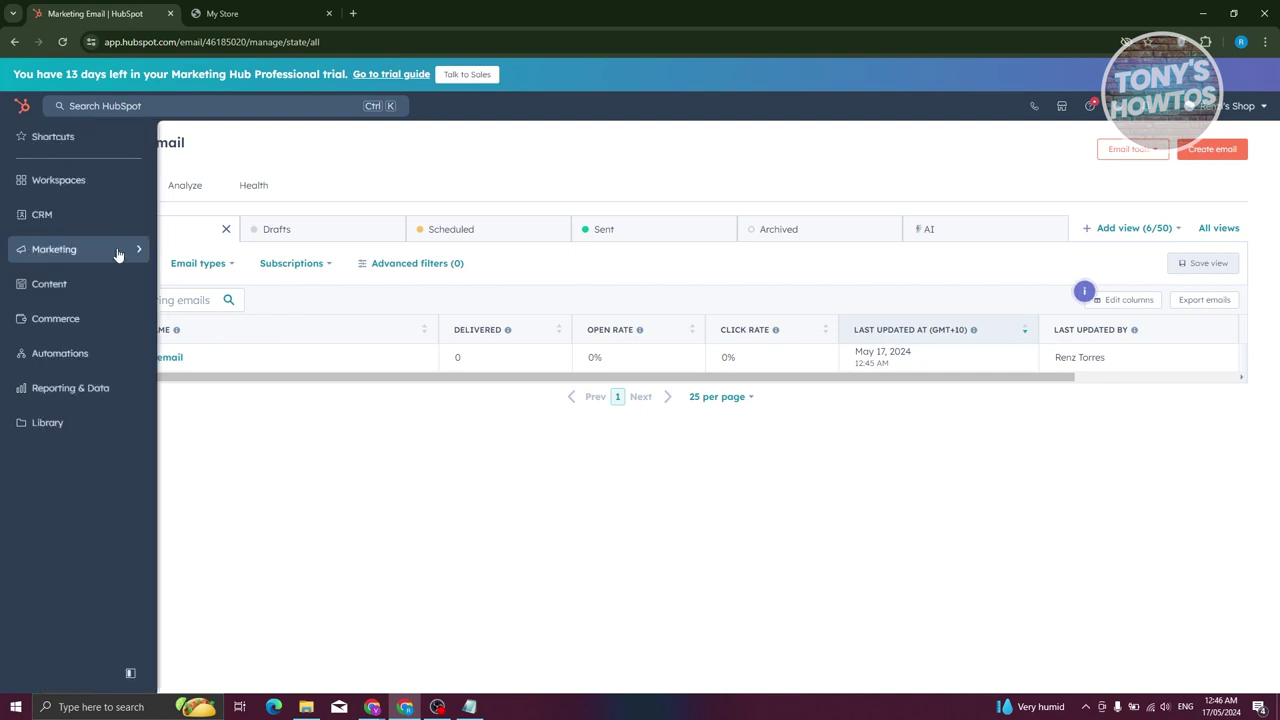
mouse_move(117, 251)
left_click(231, 152)
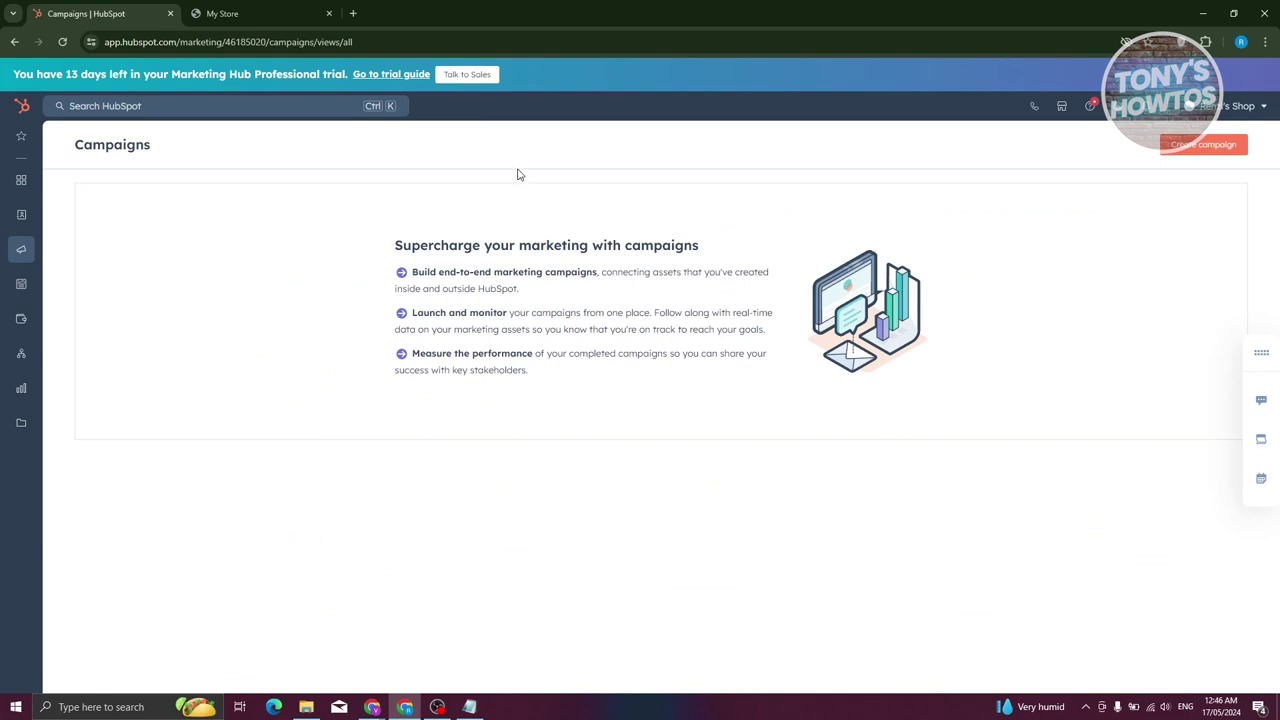
Step: Start a new campaign from a template, browse the template library and choose the In-person event promotion template
left_click(1205, 144)
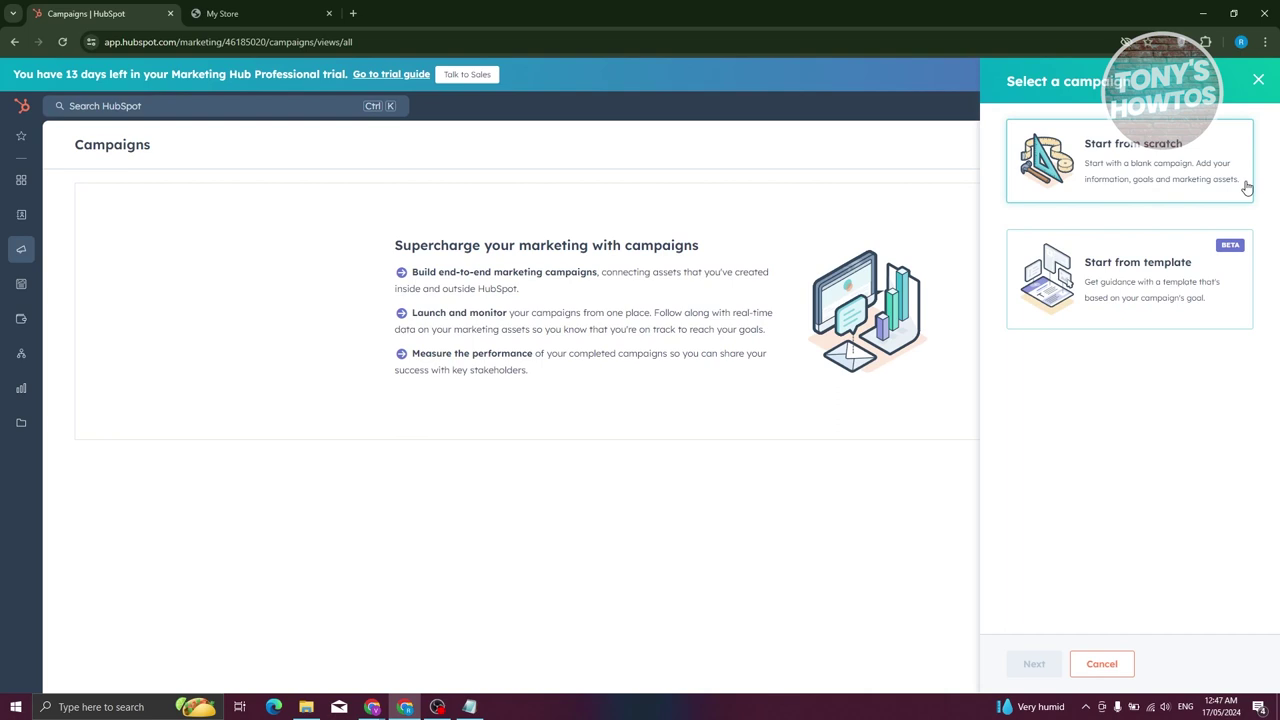
left_click(1202, 294)
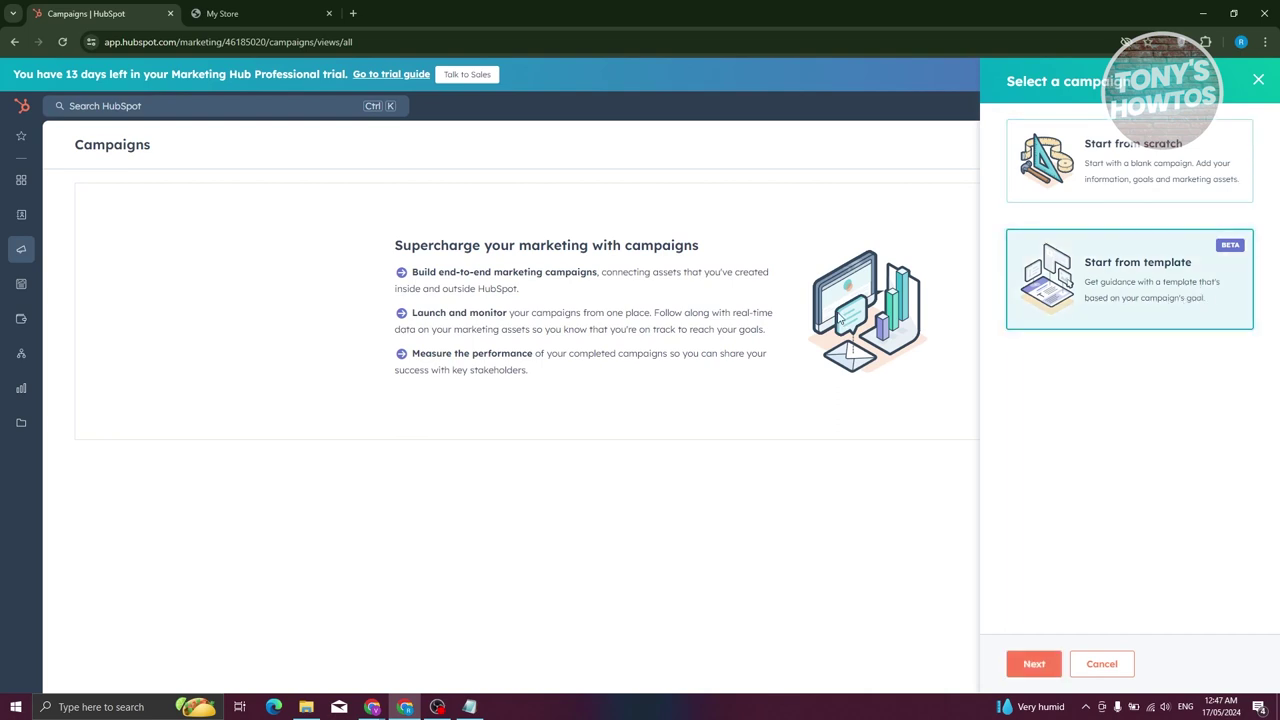
left_click(1034, 664)
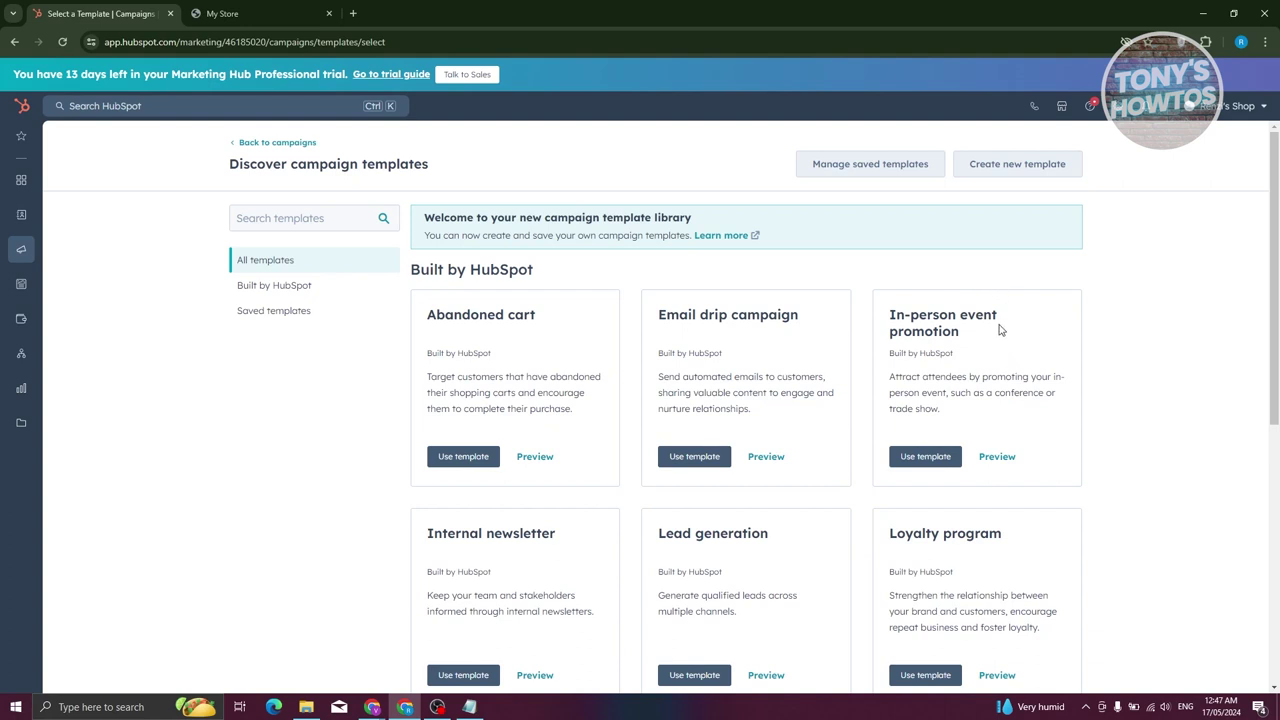
scroll(880, 329, "down", 2)
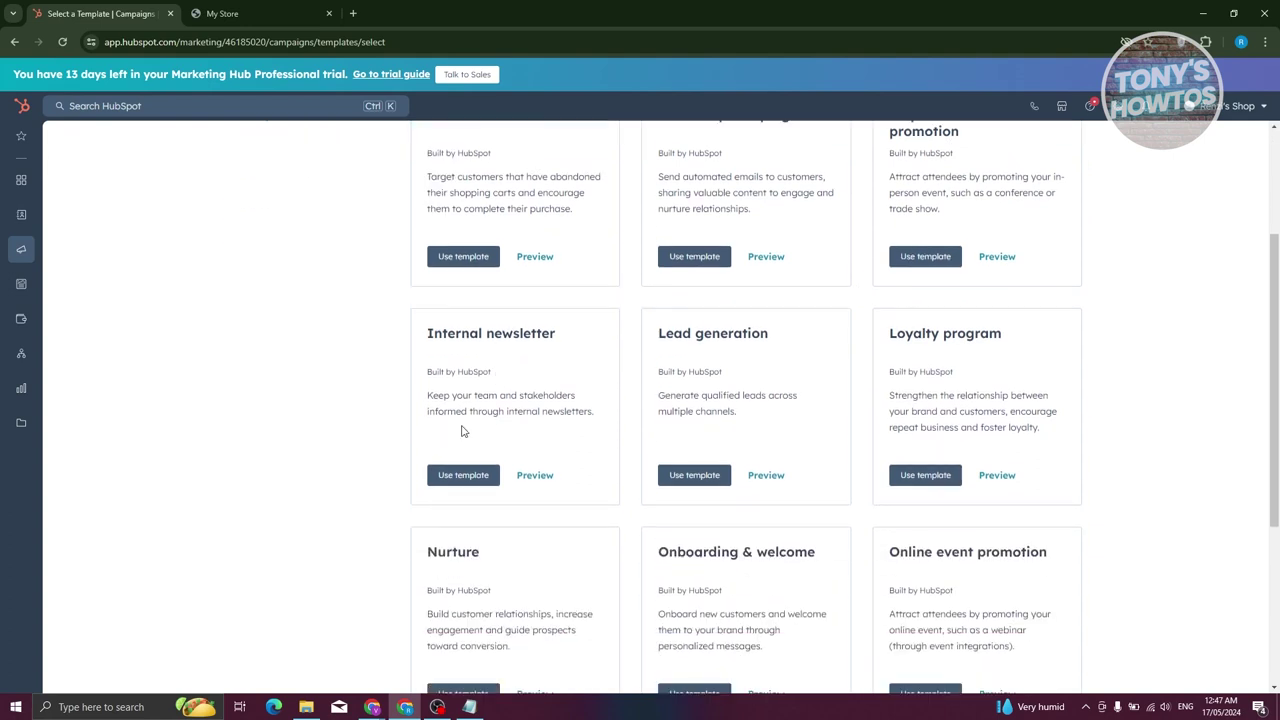
scroll(239, 474, "up", 2)
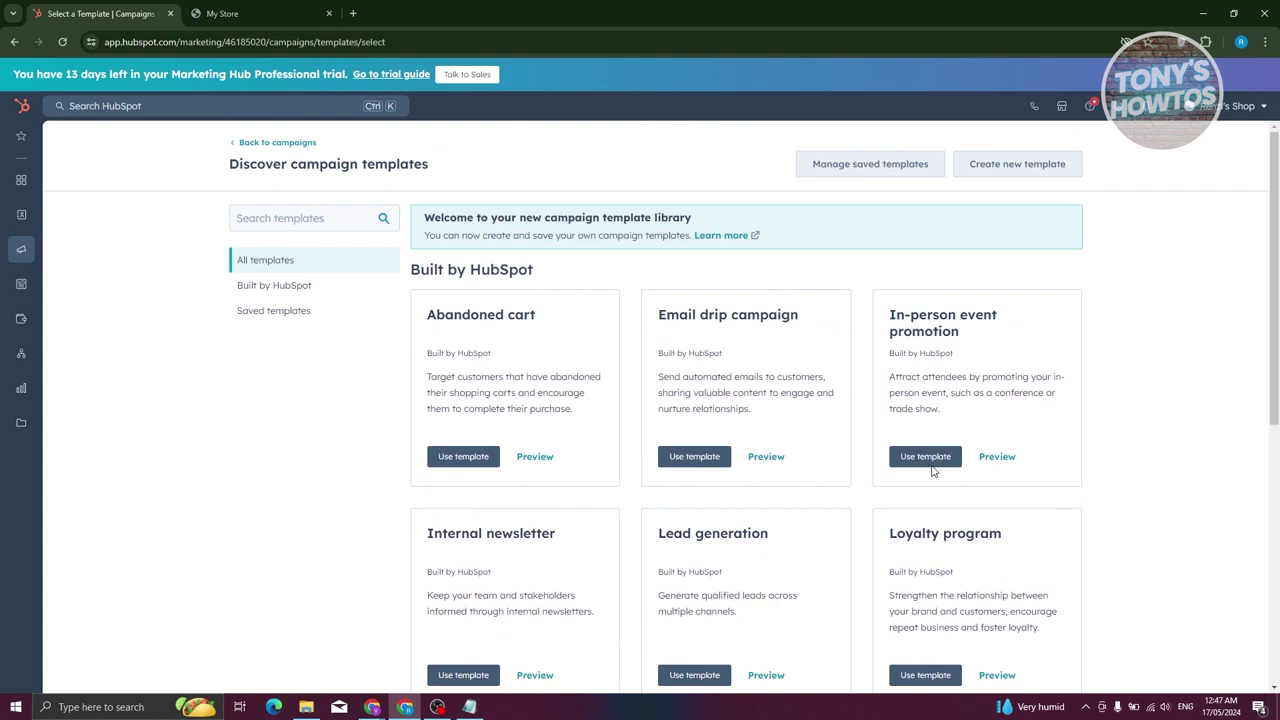
left_click(936, 457)
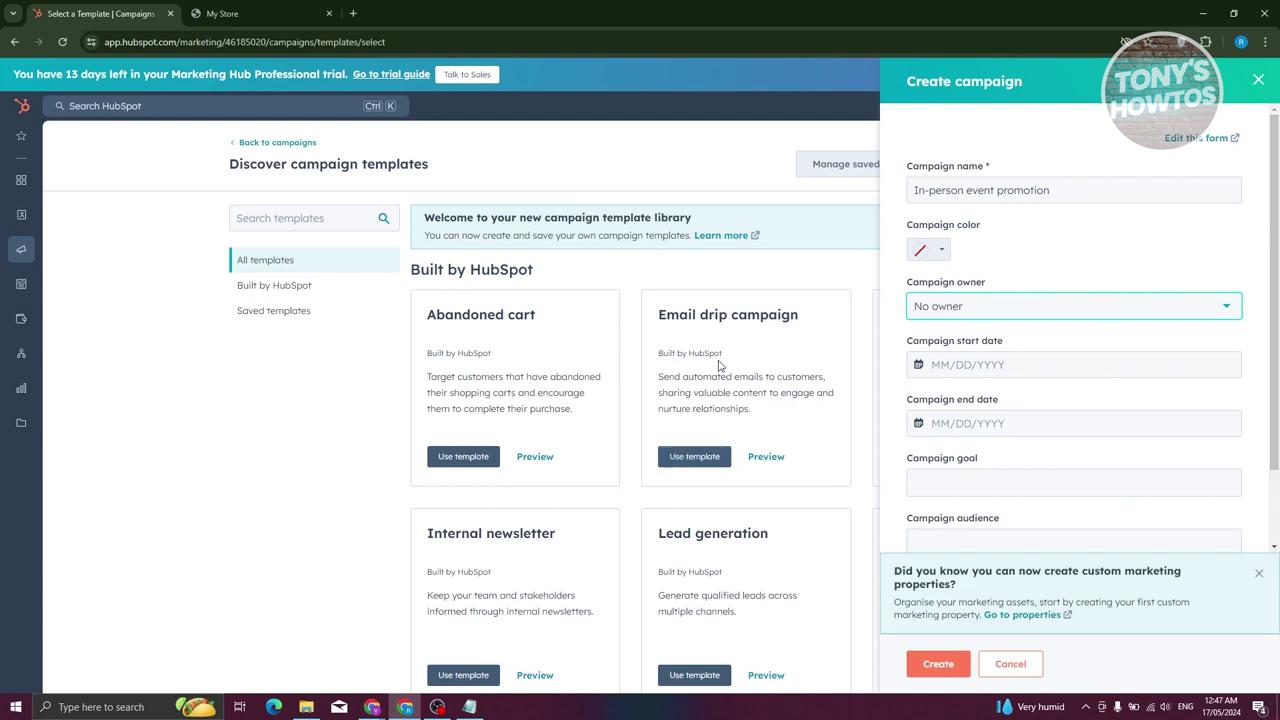
Step: Review the campaign owner options and the remaining detail fields, and create the campaign under the name In-person event promotion
left_click(998, 312)
left_click(1082, 268)
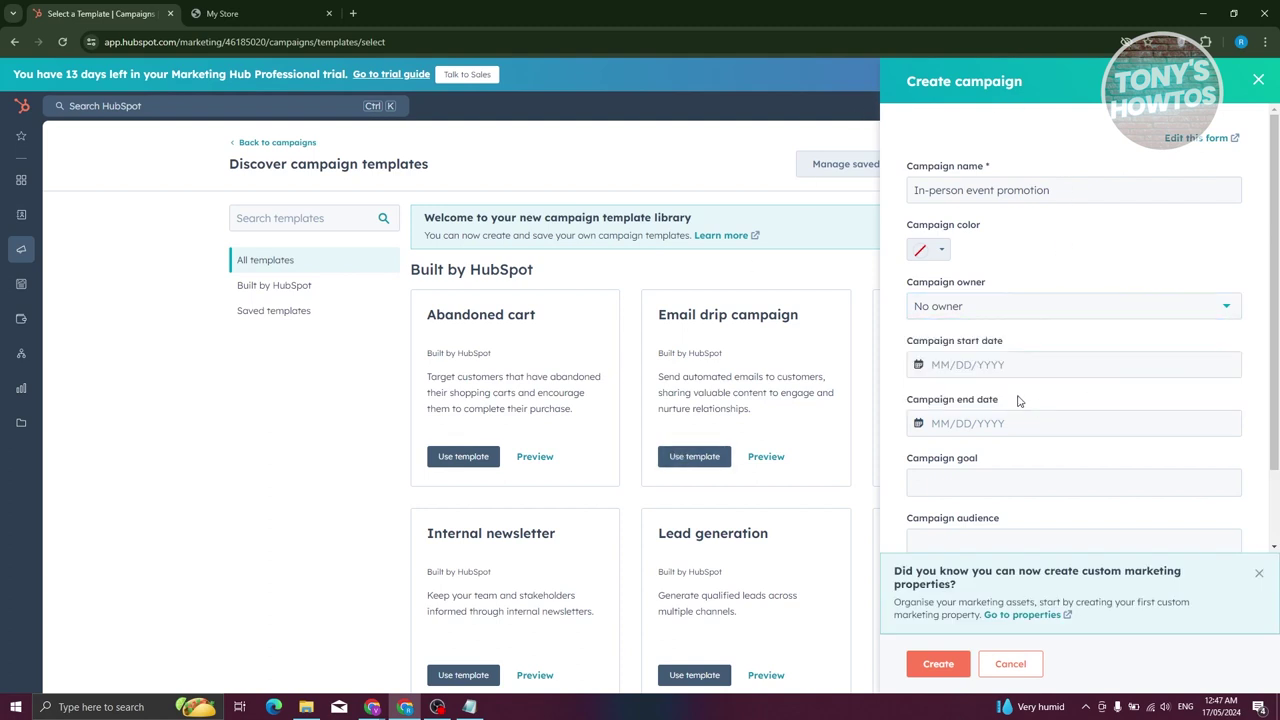
scroll(1078, 363, "down", 2)
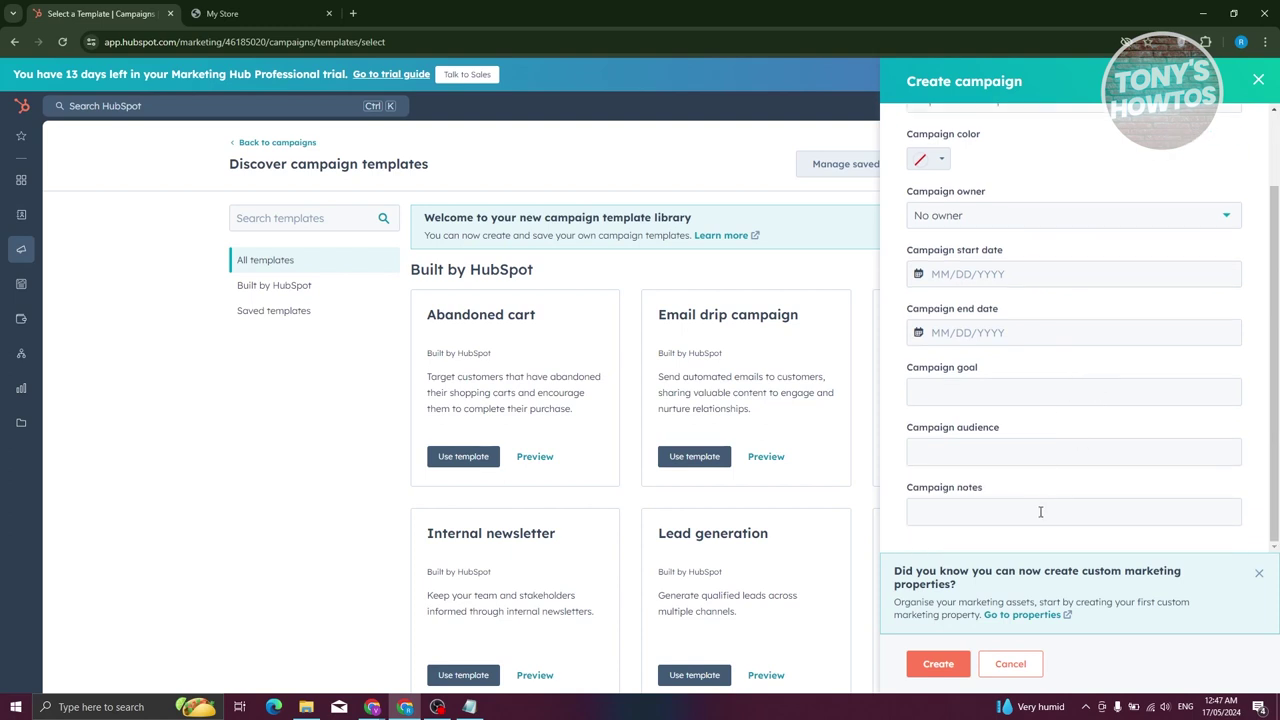
scroll(1022, 531, "up", 2)
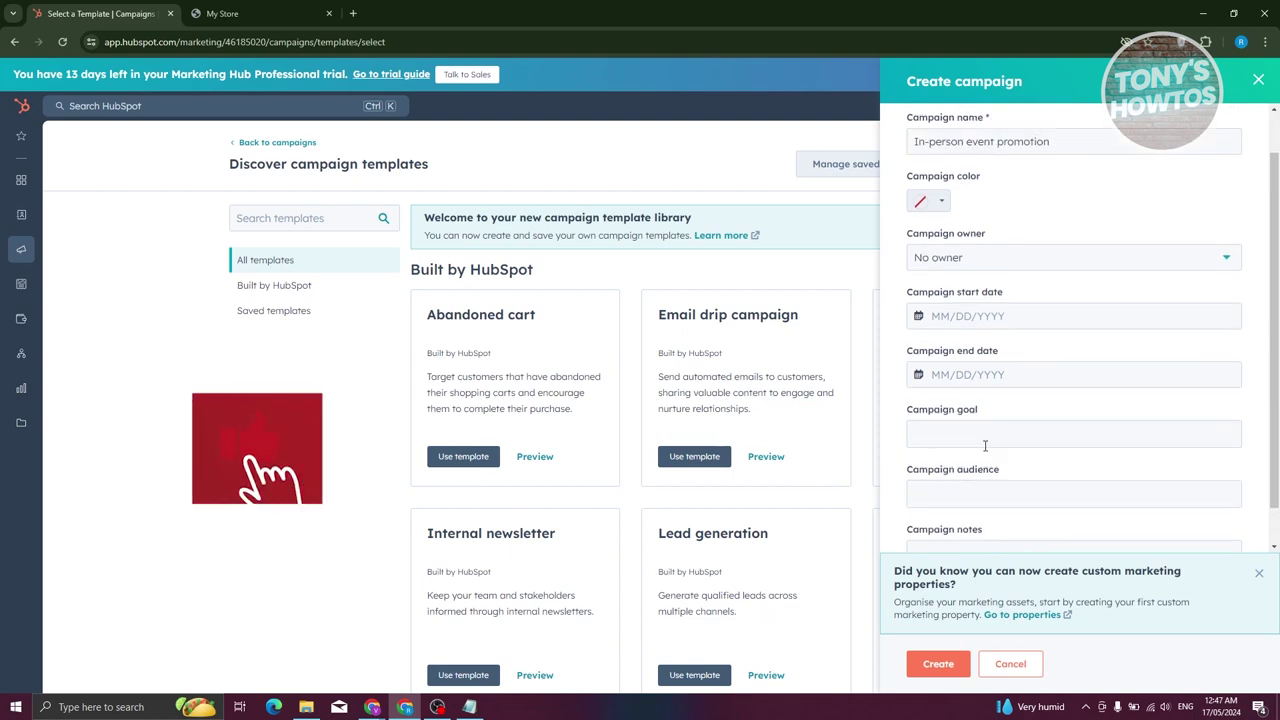
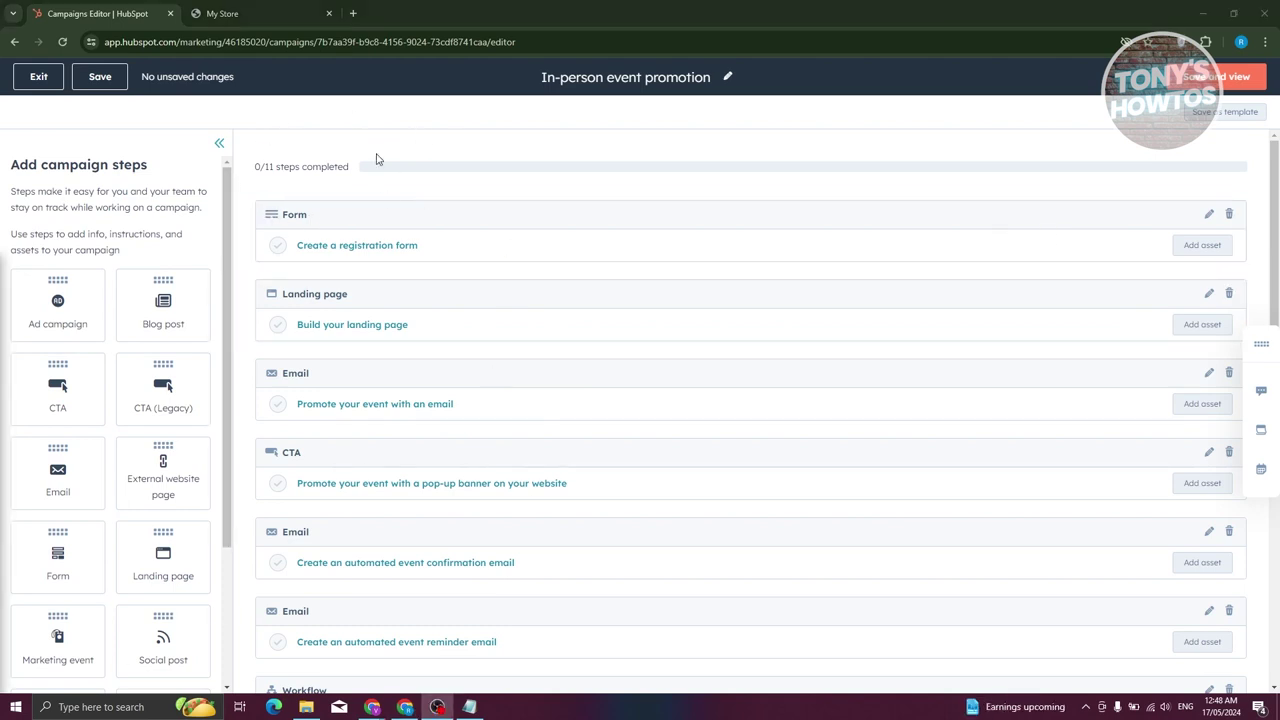
Step: Add the existing New contact us form as the asset for the campaign's registration form step
left_click(1193, 246)
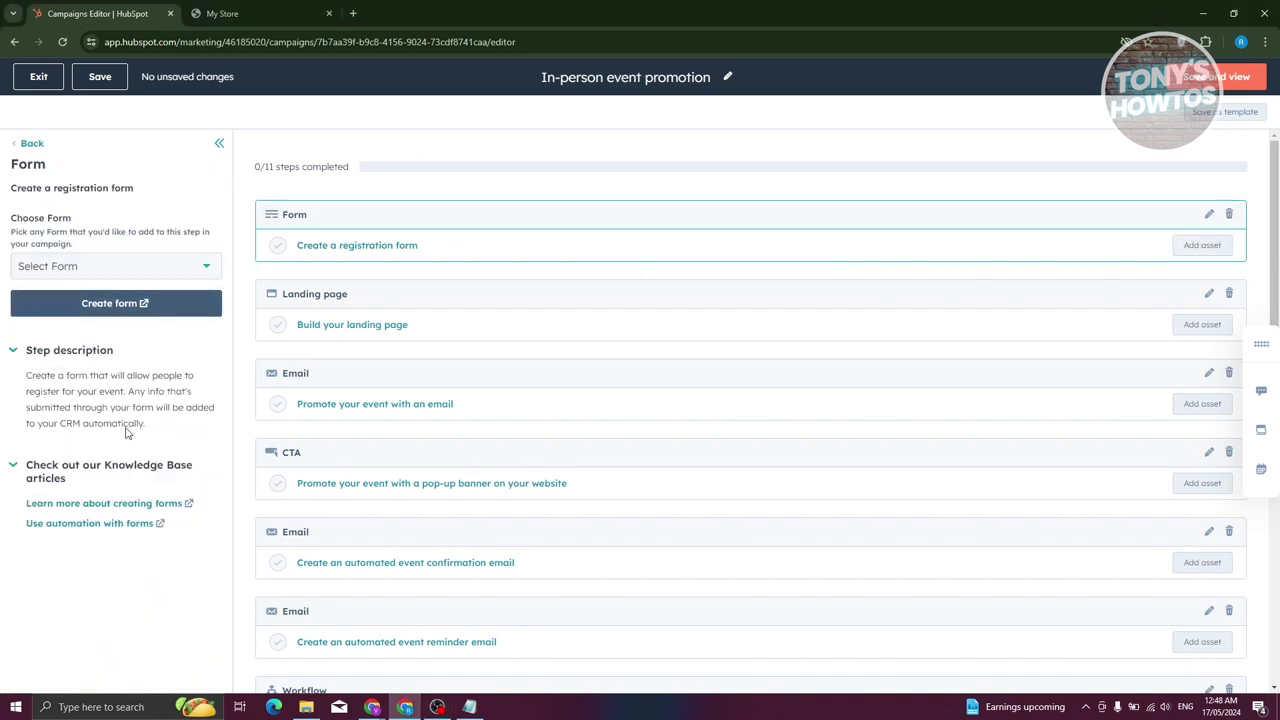
left_click(203, 264)
left_click(105, 310)
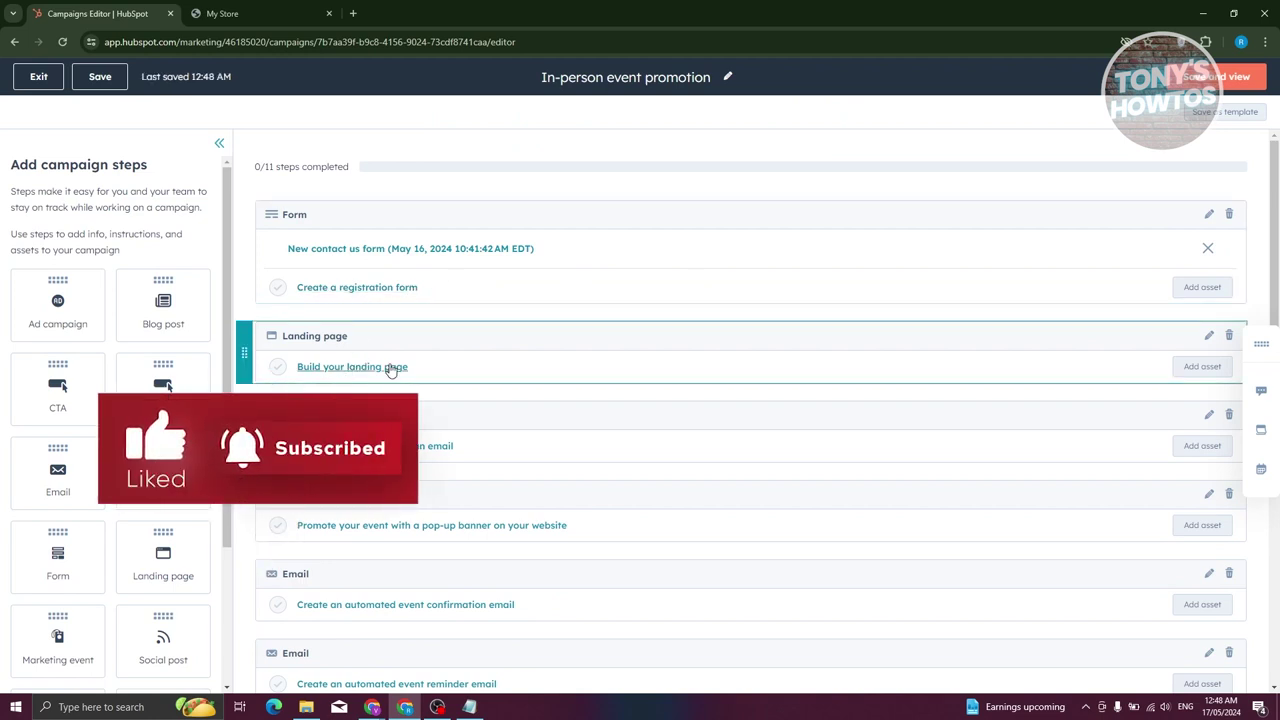
Step: Check the asset options for the landing page step and return to the campaign steps without choosing a page
left_click(1200, 366)
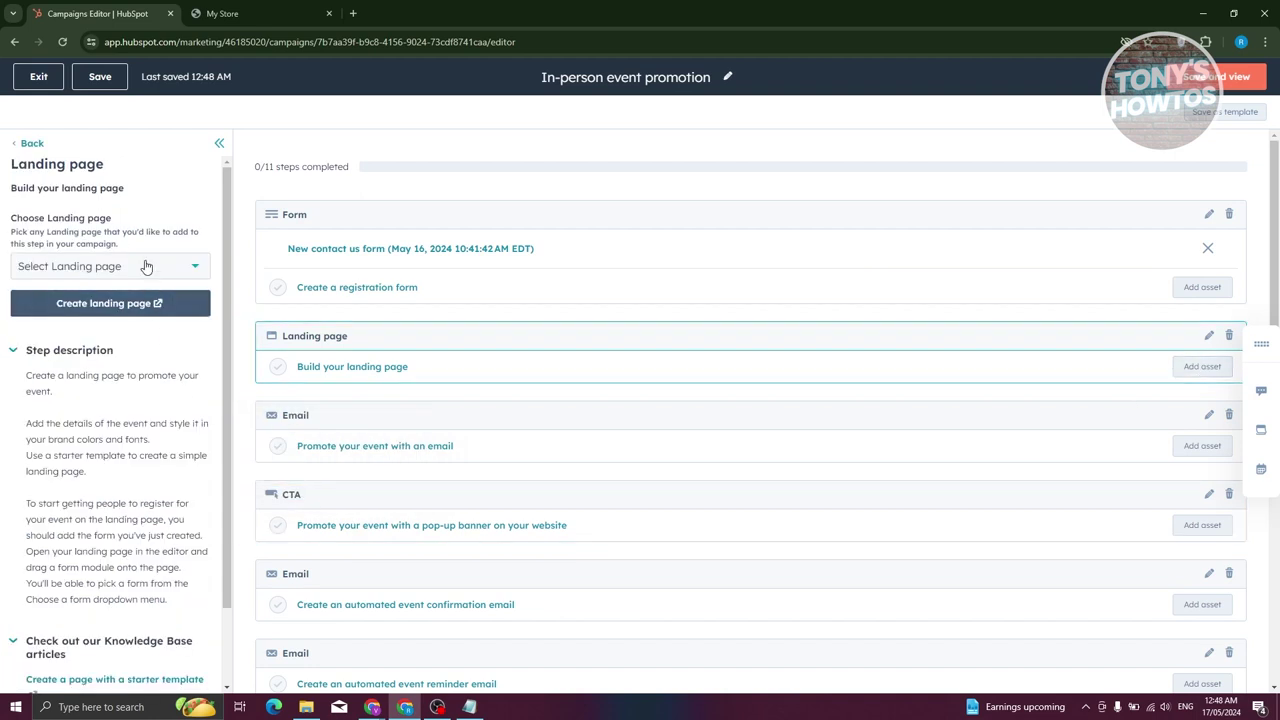
left_click(145, 266)
left_click(196, 266)
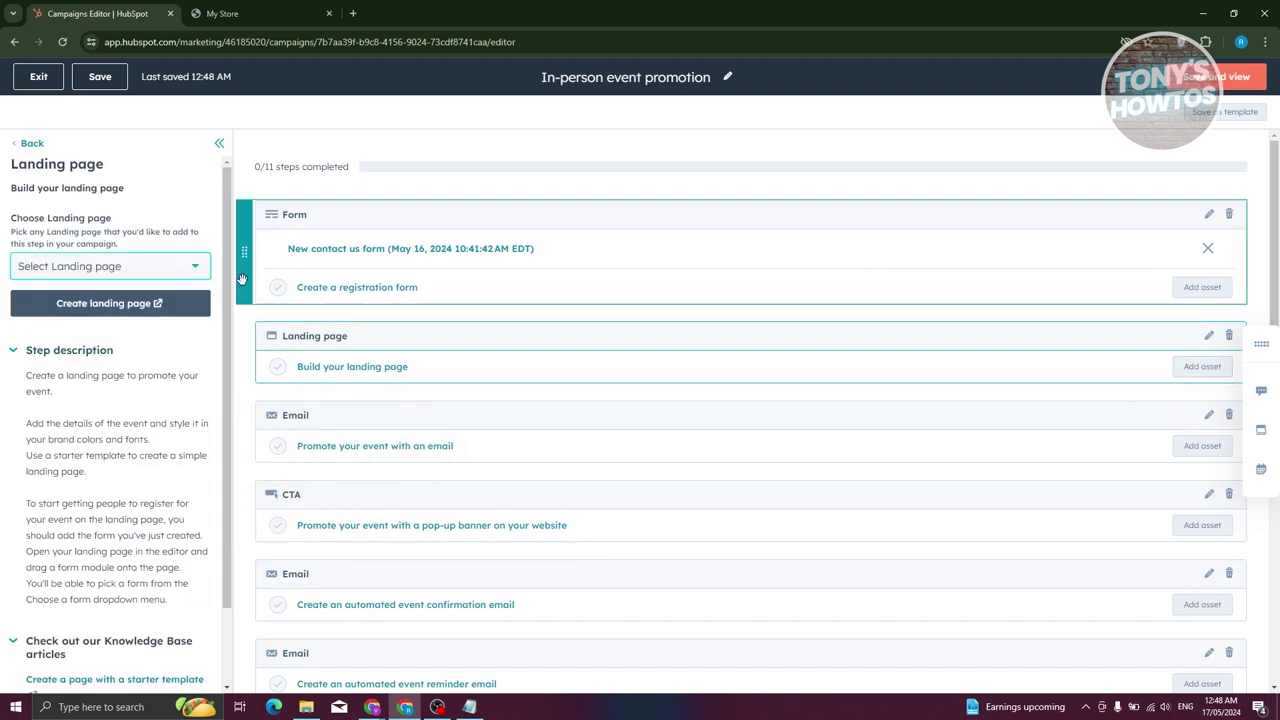
left_click(24, 144)
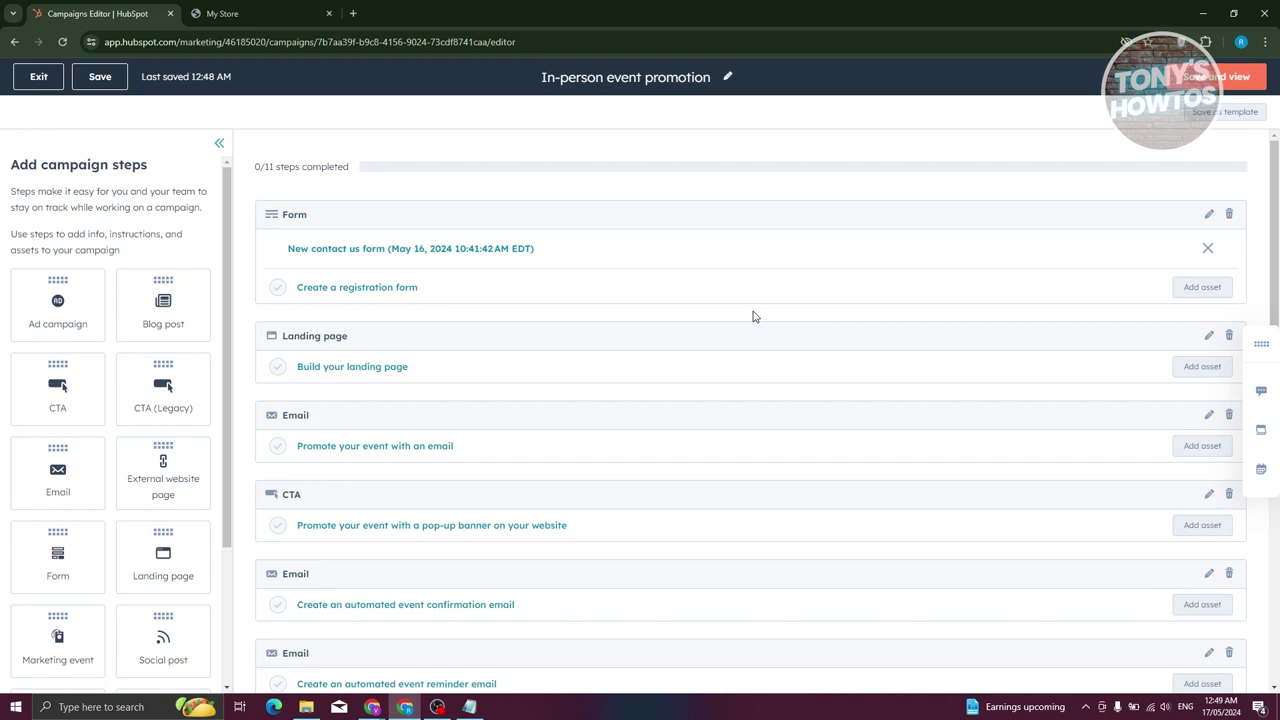
Step: Look through the campaign's steps and add a new Email step at the end, below the Static list step
scroll(754, 316, "down", 5)
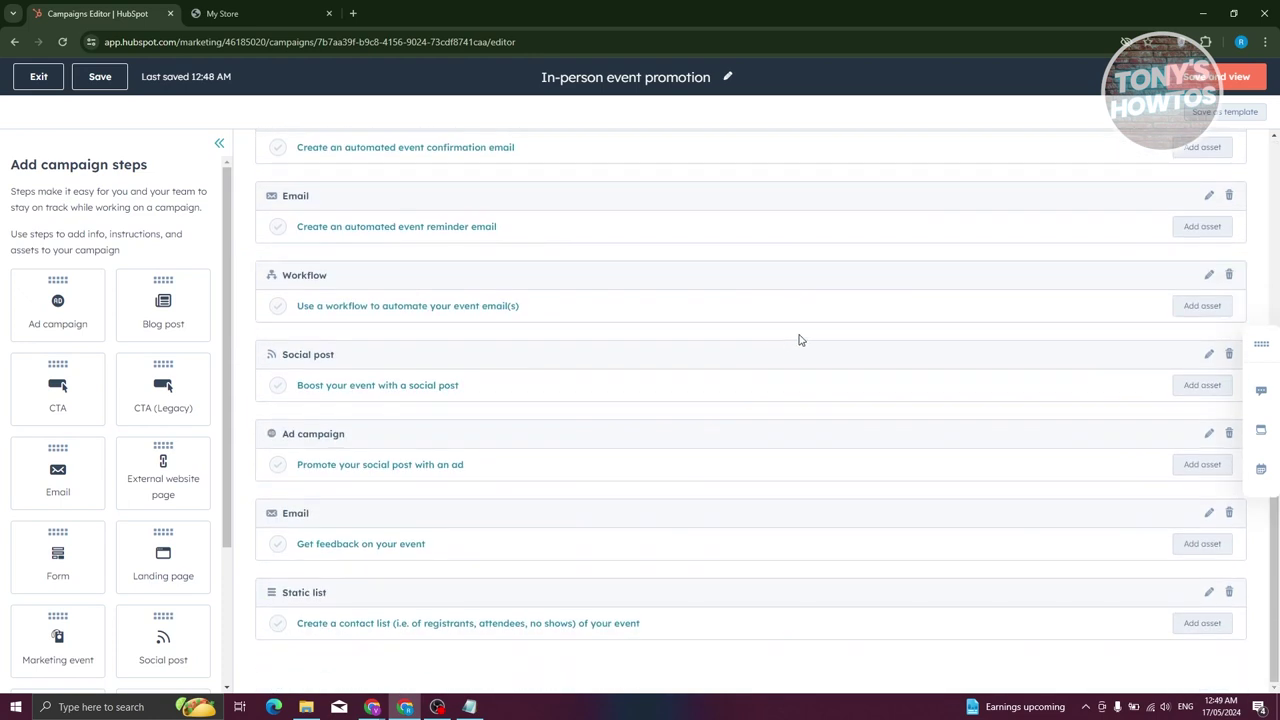
scroll(855, 441, "up", 5)
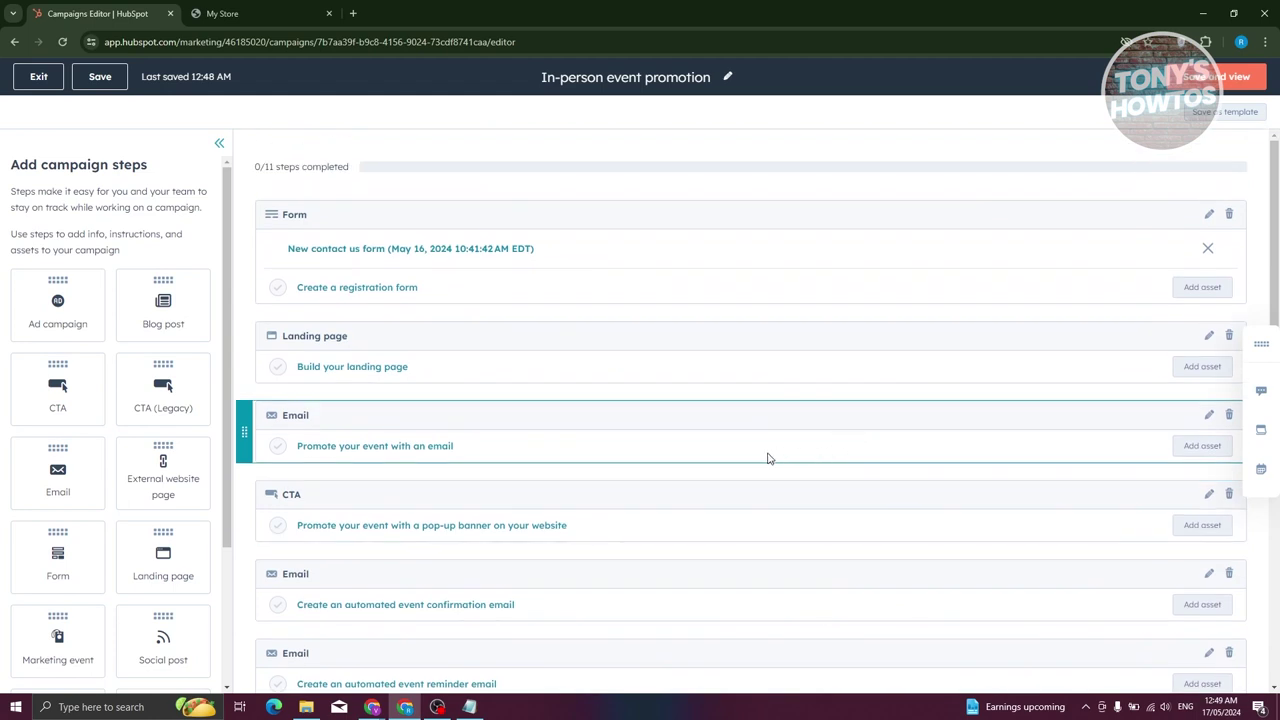
scroll(780, 443, "down", 5)
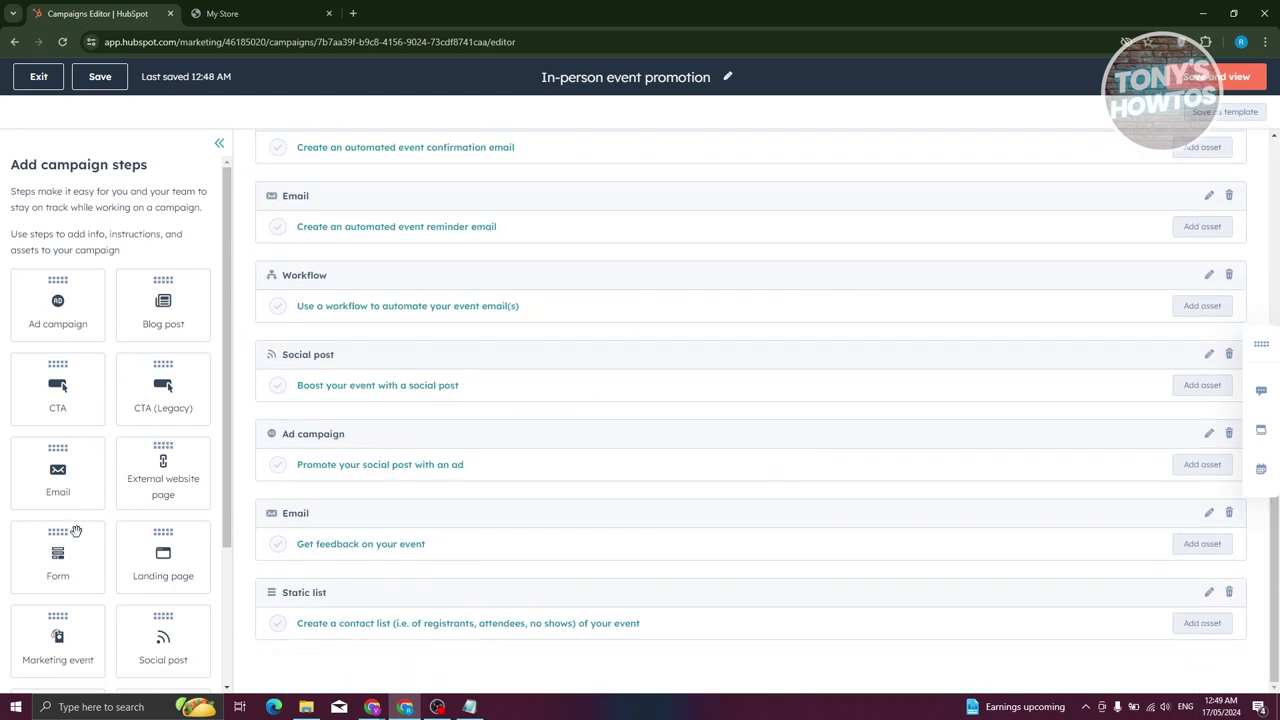
left_click_drag(60, 452, 491, 664)
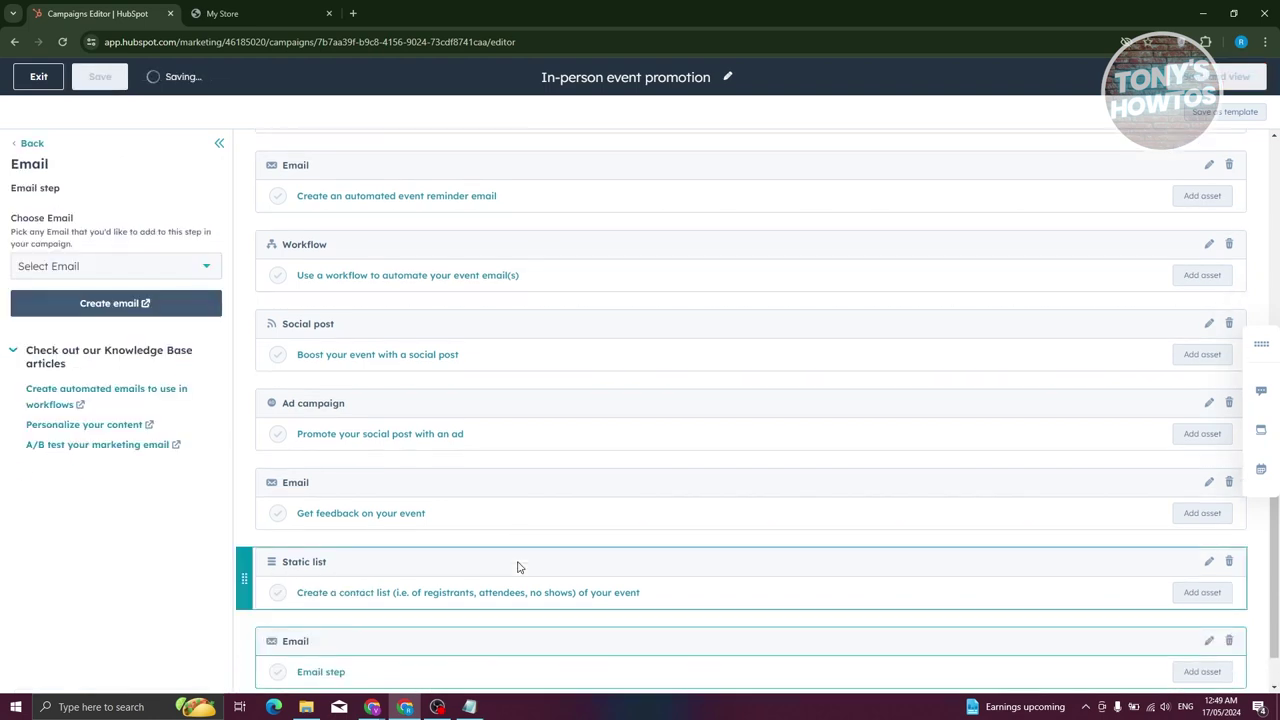
scroll(519, 540, "up", 5)
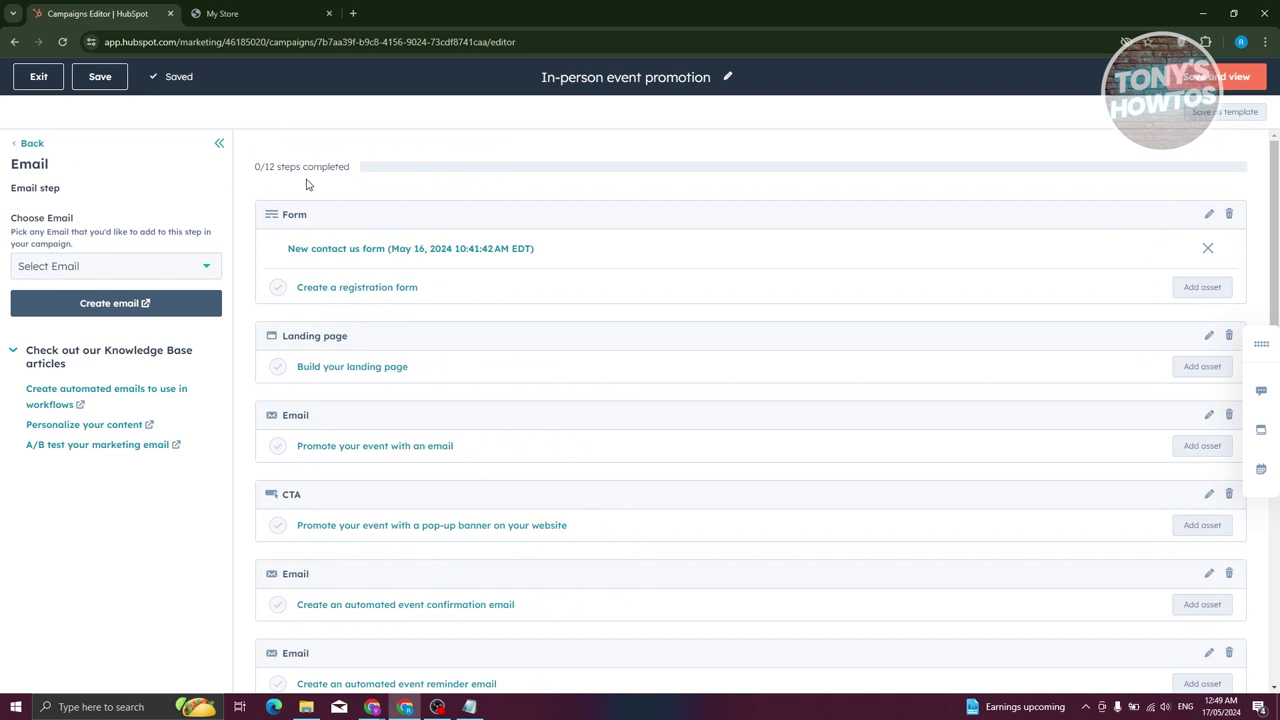